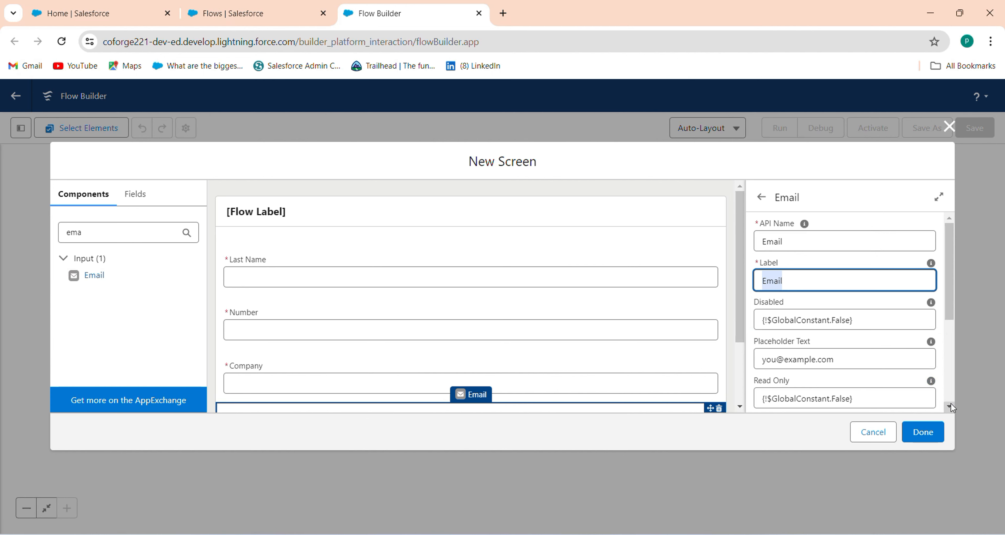
# Step: Make the Email field required with {!$GlobalConstant.True}, then dismiss the 2-error summary
pyautogui.scroll(-4, 830, 292)
pyautogui.moveTo(875, 307); pyautogui.dragTo(611, 259)
pyautogui.press('BackSpace')
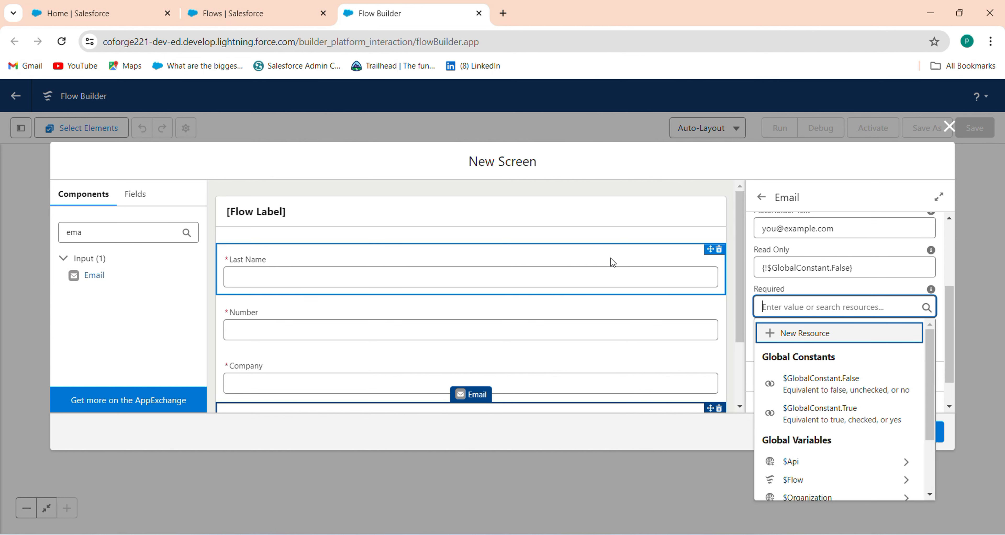
pyautogui.click(796, 422)
pyautogui.scroll(-3, 740, 335)
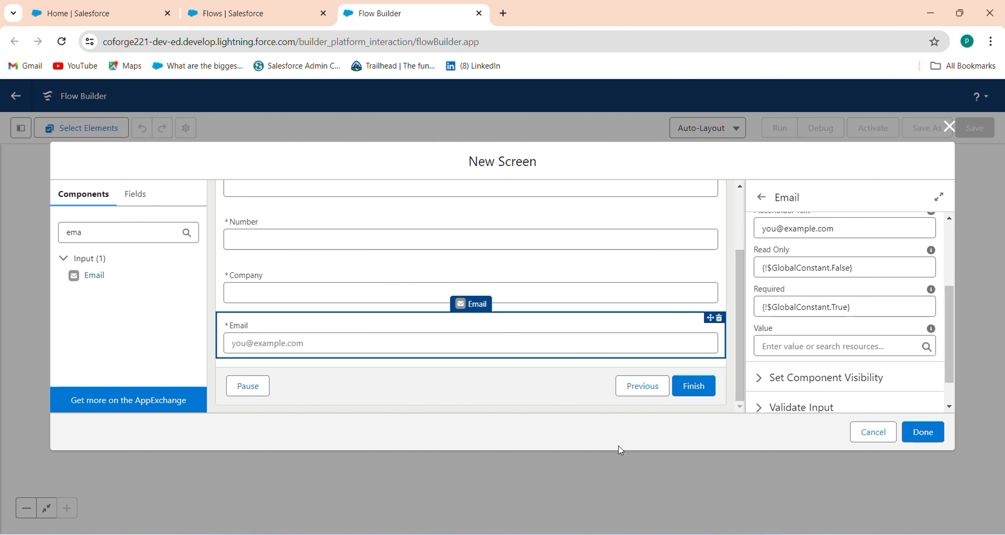
pyautogui.click(912, 435)
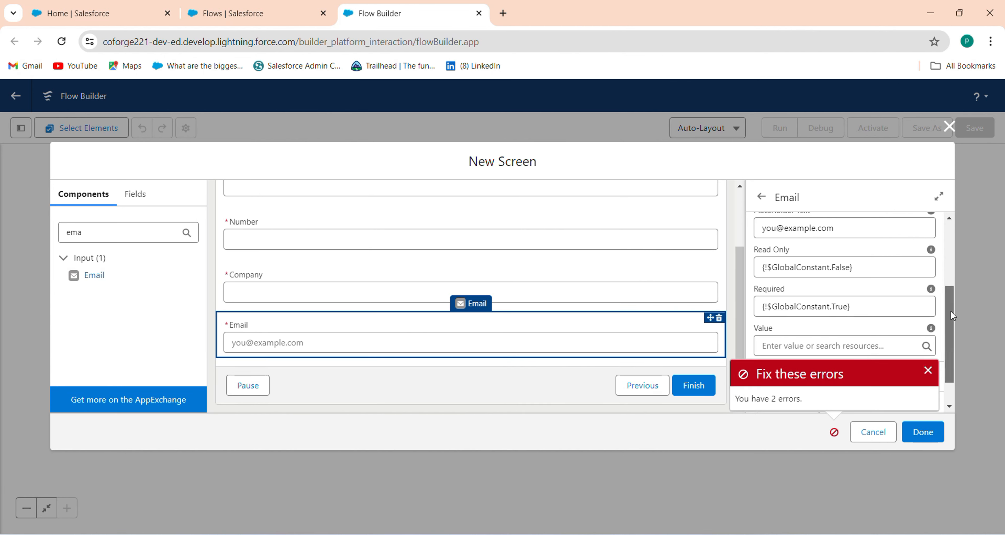
pyautogui.scroll(3, 950, 310)
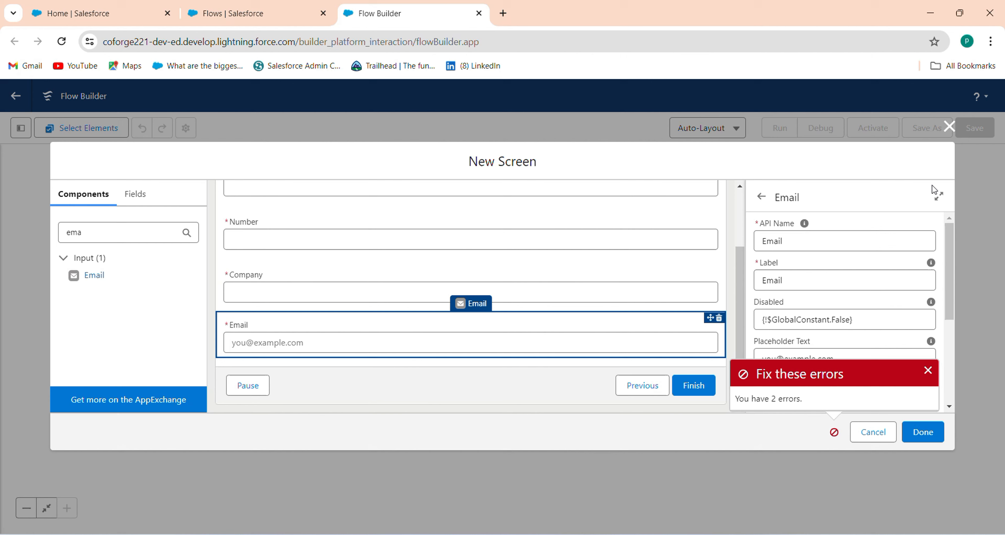
pyautogui.click(928, 370)
pyautogui.click(115, 226)
# Step: Add an empty Section below the Email field, deleting a misplaced File Upload component
pyautogui.hotkey('ctrl', 'a')
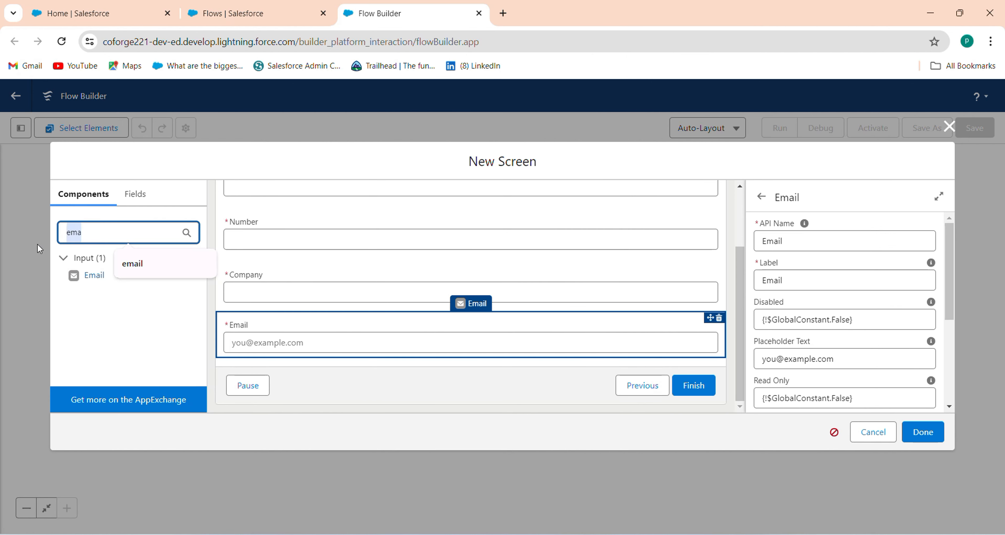
pyautogui.write('up')
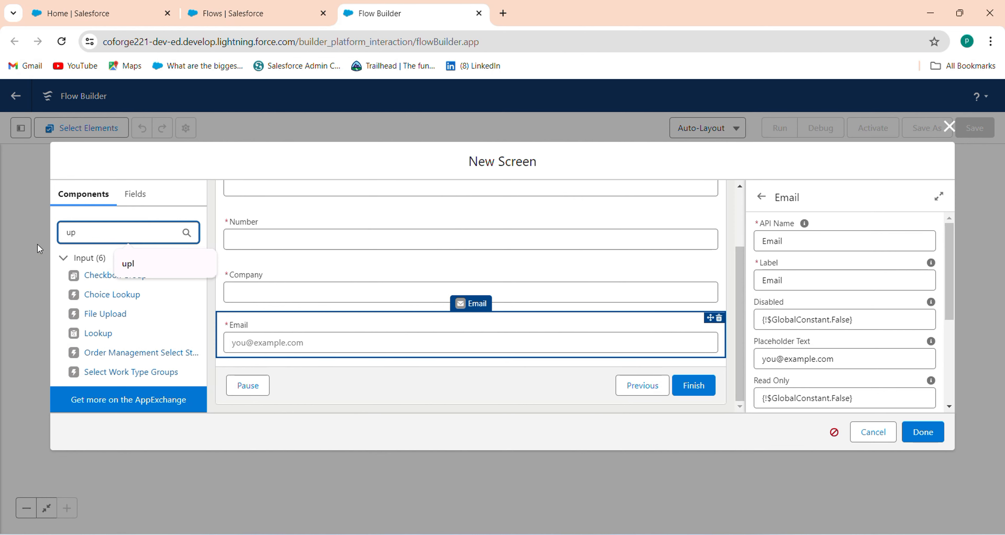
pyautogui.write('l')
pyautogui.moveTo(103, 275); pyautogui.dragTo(366, 359)
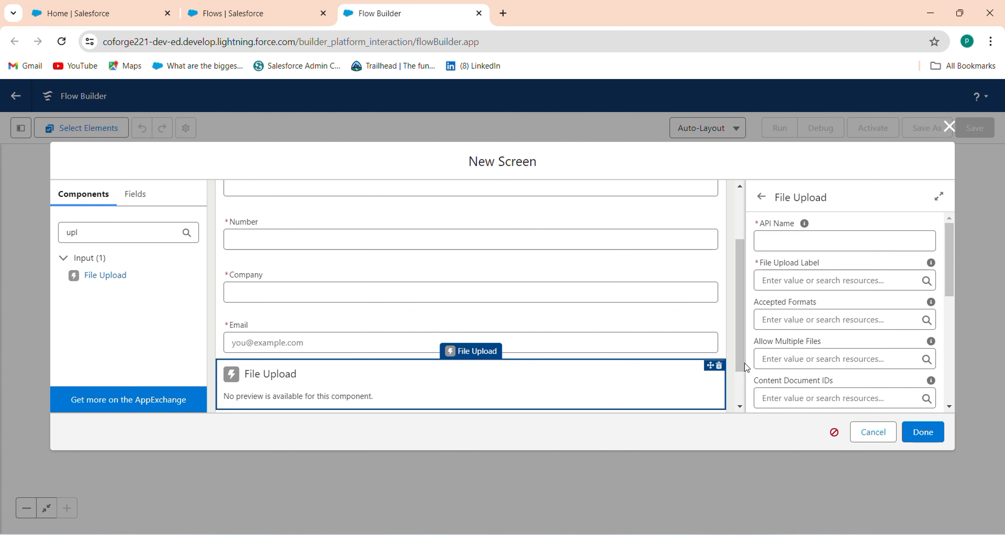
pyautogui.moveTo(98, 234); pyautogui.dragTo(33, 239)
pyautogui.press('BackSpace')
pyautogui.write('s')
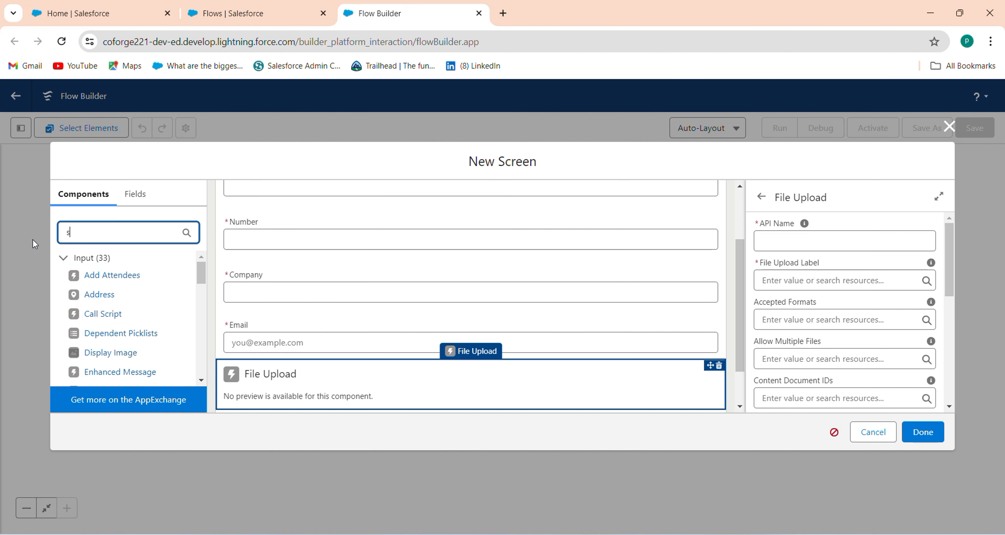
pyautogui.write('ec')
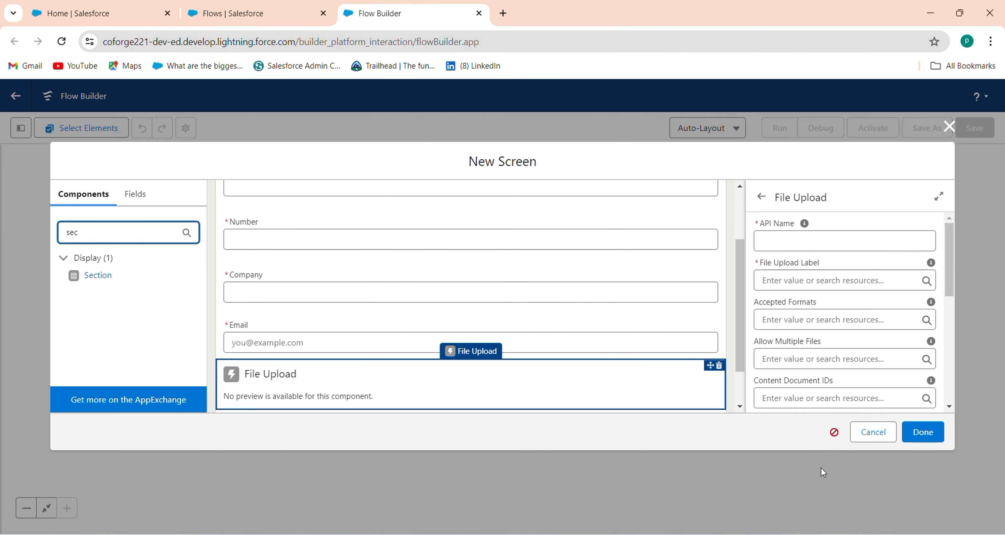
pyautogui.click(719, 365)
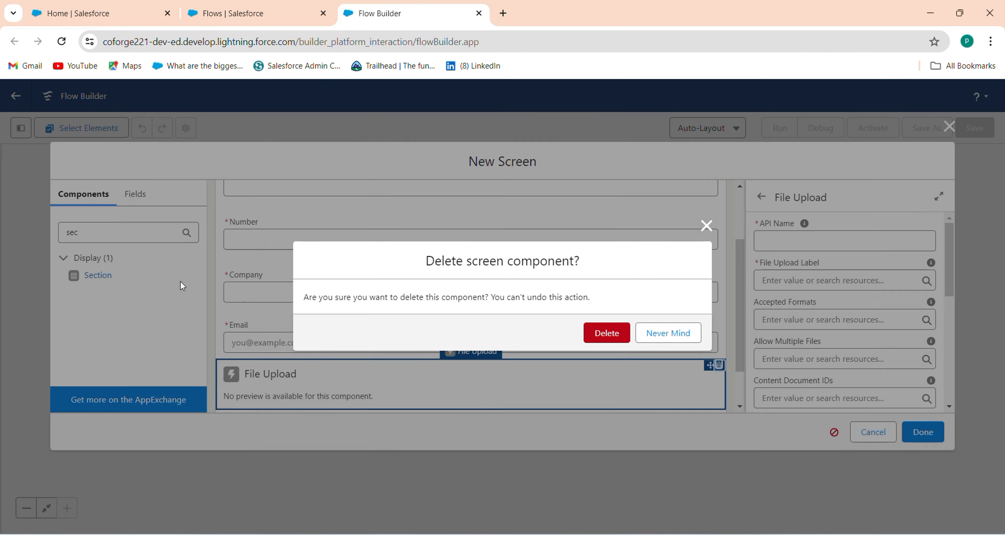
pyautogui.click(606, 334)
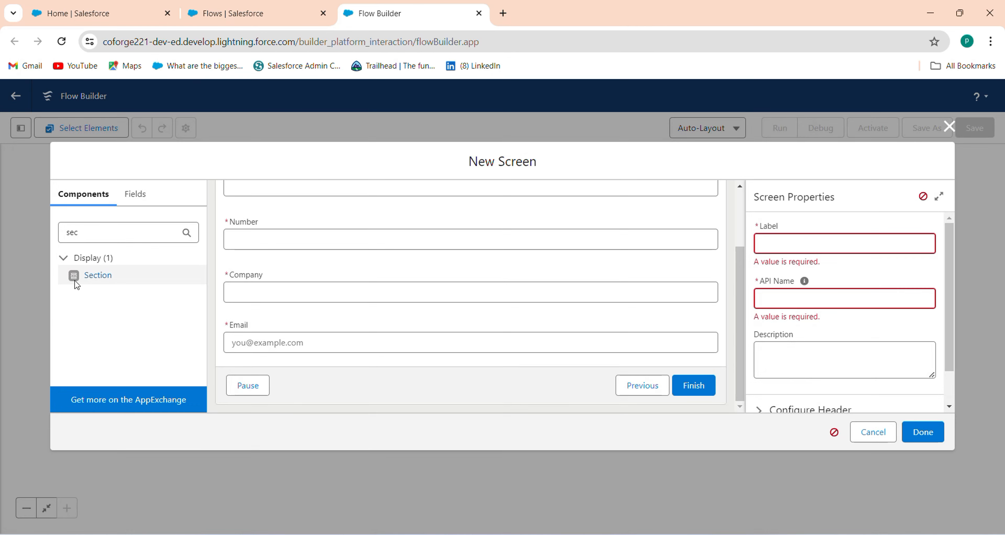
pyautogui.moveTo(110, 286); pyautogui.dragTo(336, 361)
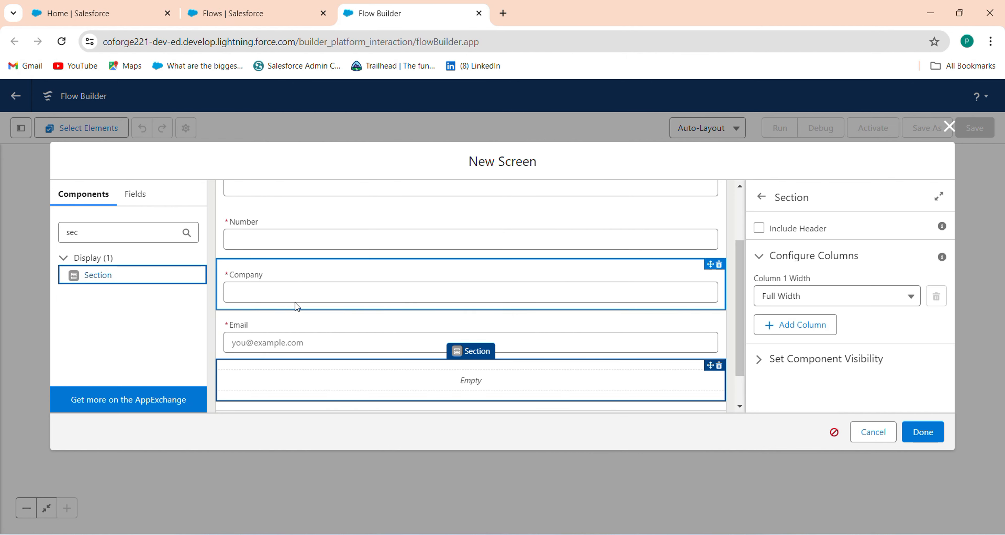
# Step: Place a File Upload component inside the new section
pyautogui.doubleClick(97, 230)
pyautogui.press('BackSpace')
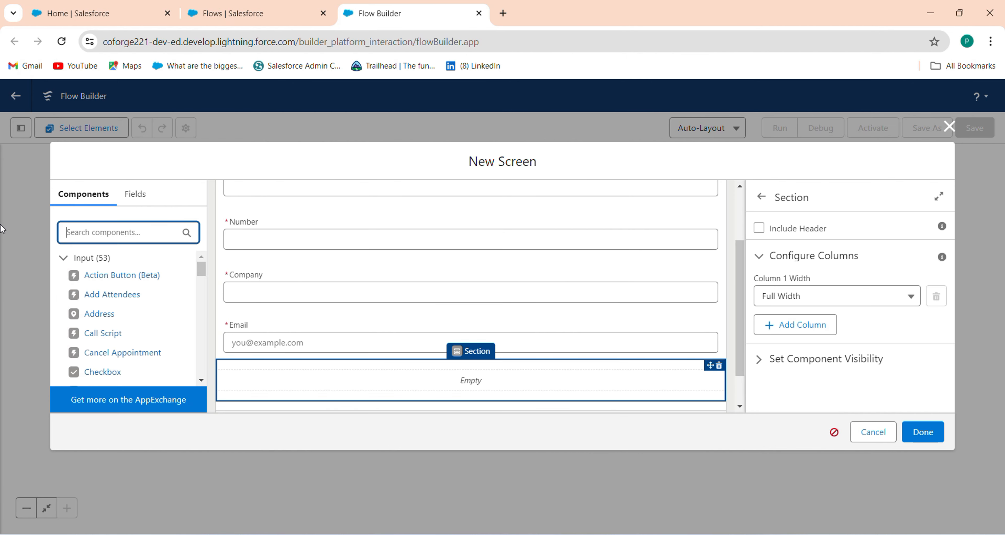
pyautogui.write('up')
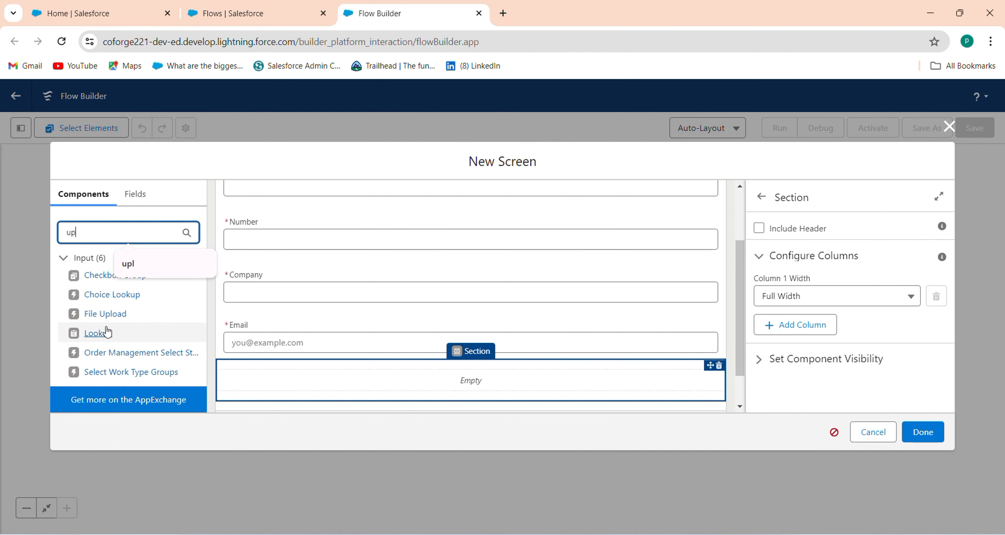
pyautogui.moveTo(105, 314); pyautogui.dragTo(291, 380)
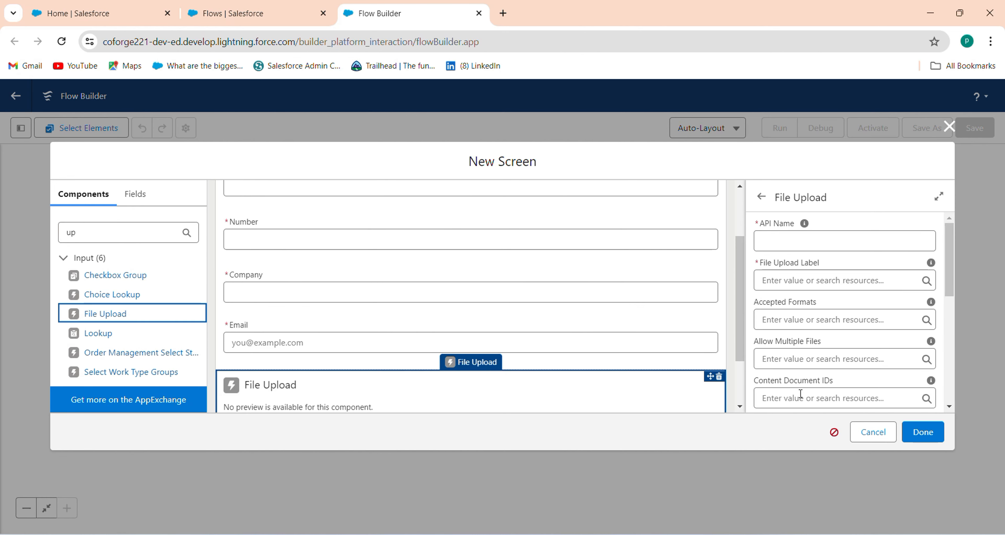
# Step: Turn on the section header and label the section File_Upload
pyautogui.click(681, 365)
pyautogui.click(758, 228)
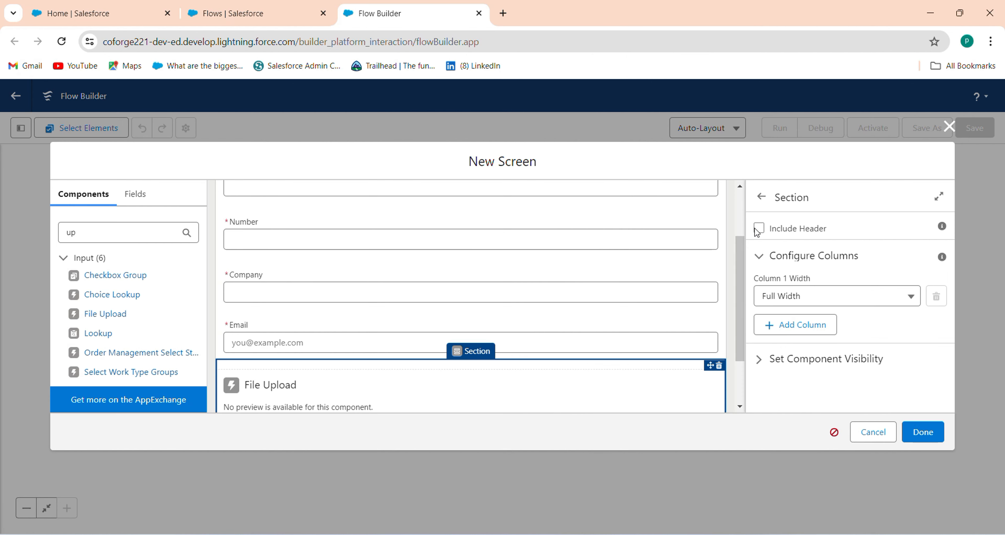
pyautogui.click(770, 259)
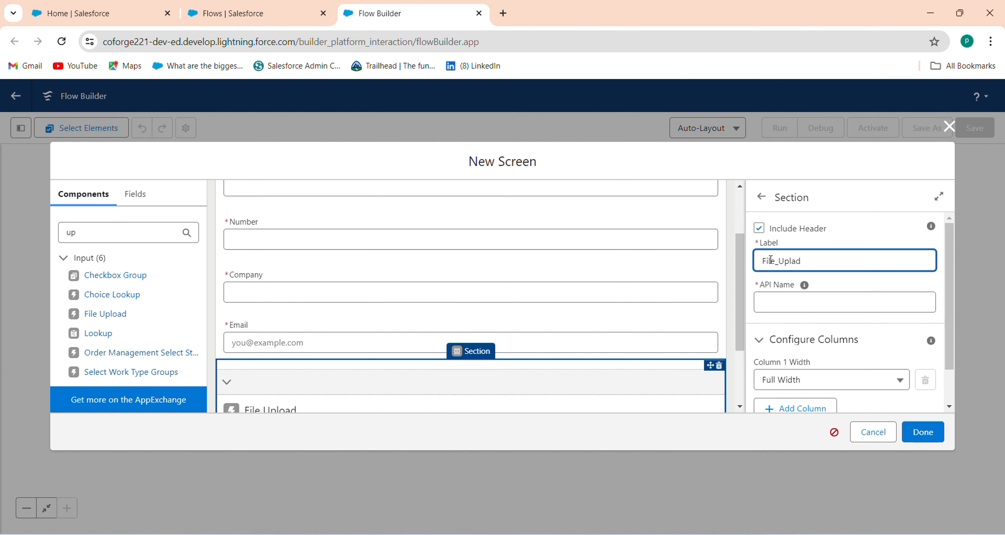
pyautogui.write('File_Upload')
pyautogui.press('Tab')
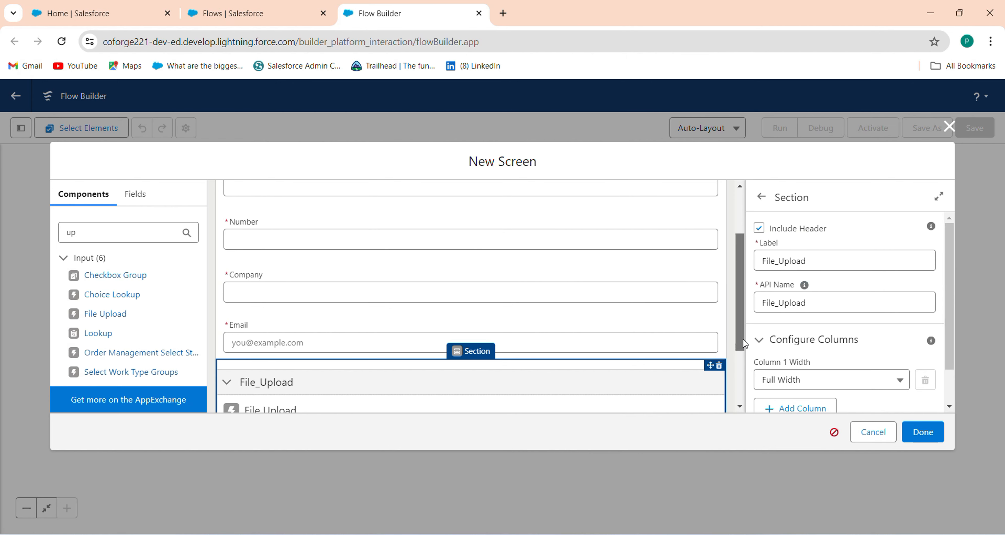
pyautogui.scroll(-3, 736, 331)
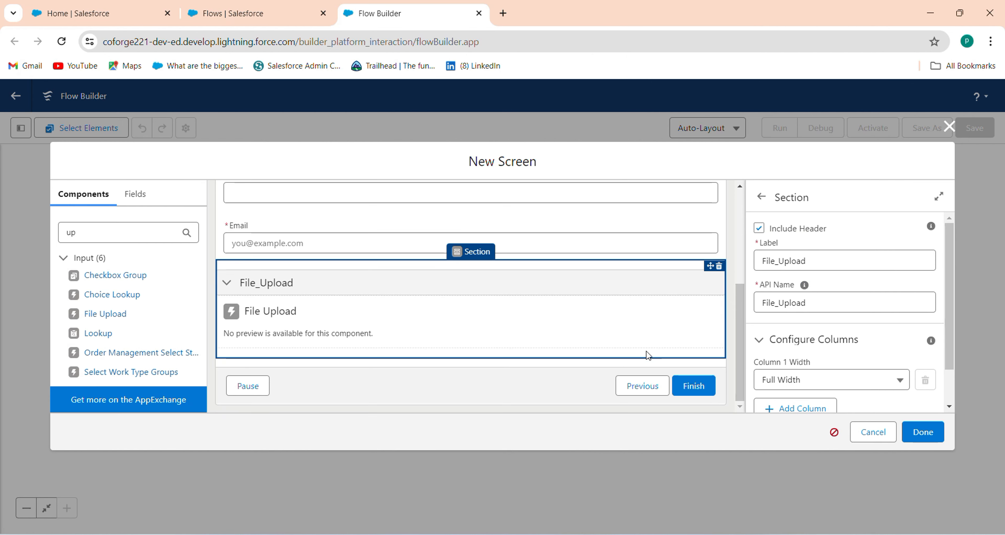
pyautogui.click(624, 331)
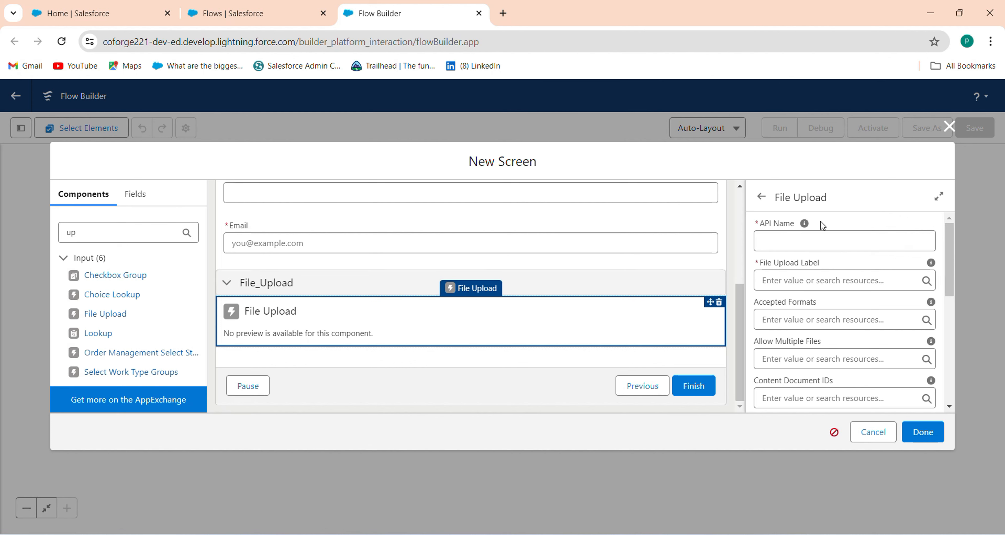
# Step: Set the File Upload component's API name to Upload
pyautogui.click(820, 238)
pyautogui.write('File')
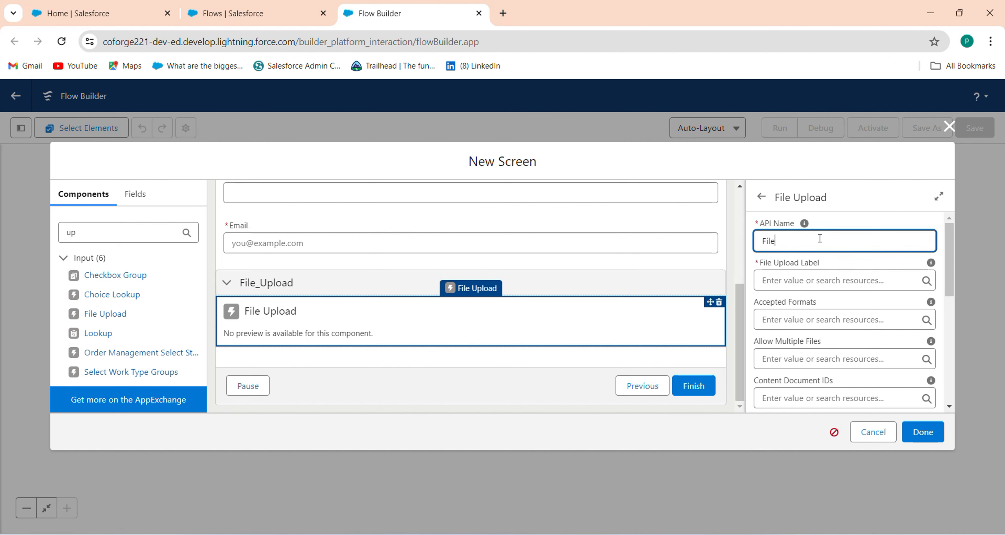
pyautogui.write('_Upload')
pyautogui.press('Tab')
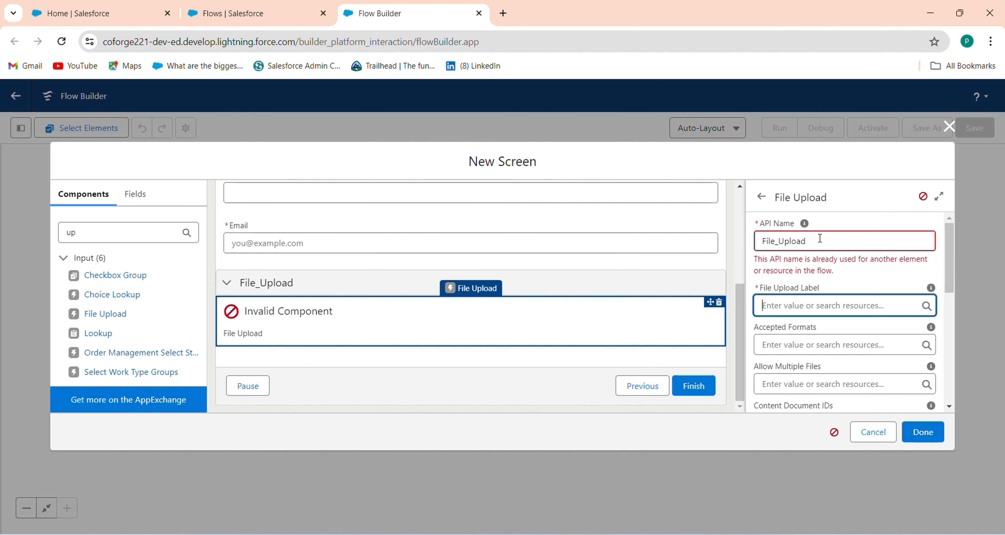
pyautogui.doubleClick(793, 240)
pyautogui.press('BackSpace')
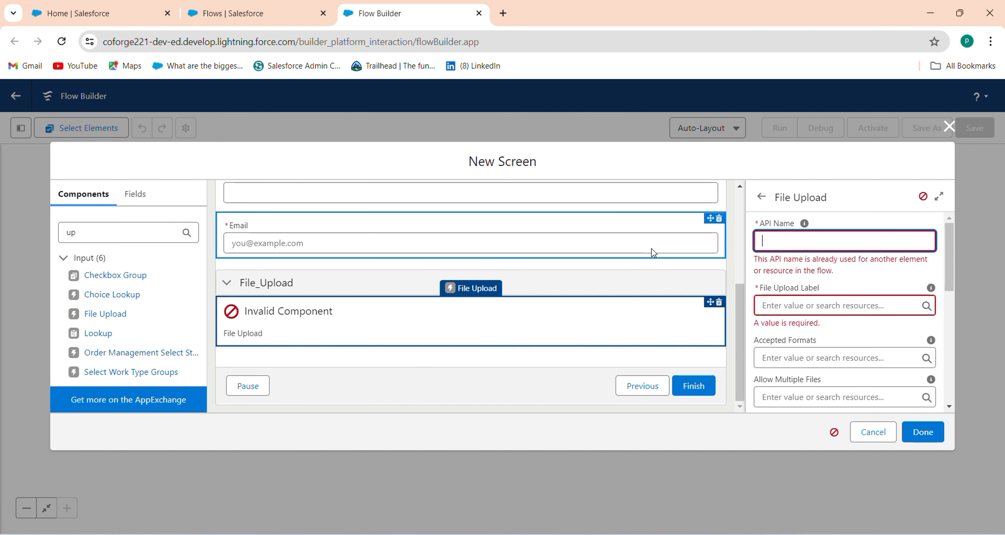
pyautogui.write('Upload')
pyautogui.press('Tab')
# Step: Set the component's File Upload Label to 'File Upload'
pyautogui.write('Fi')
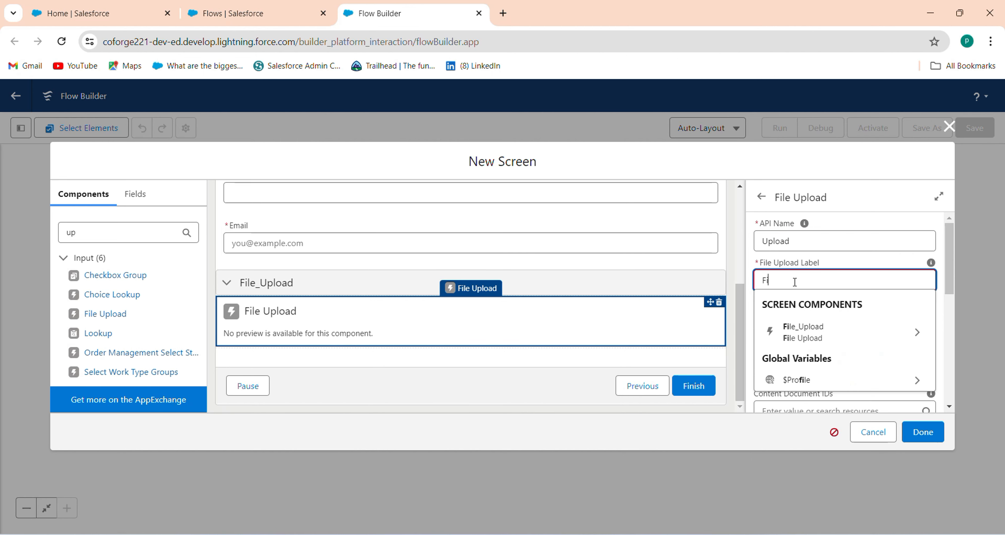
pyautogui.write('le Uploaf')
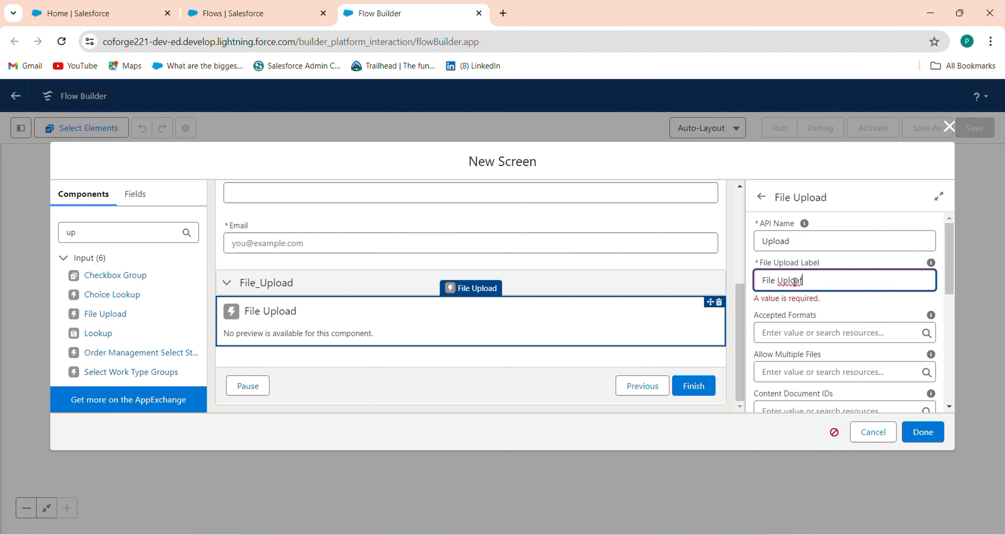
pyautogui.press('BackSpace')
pyautogui.write('d')
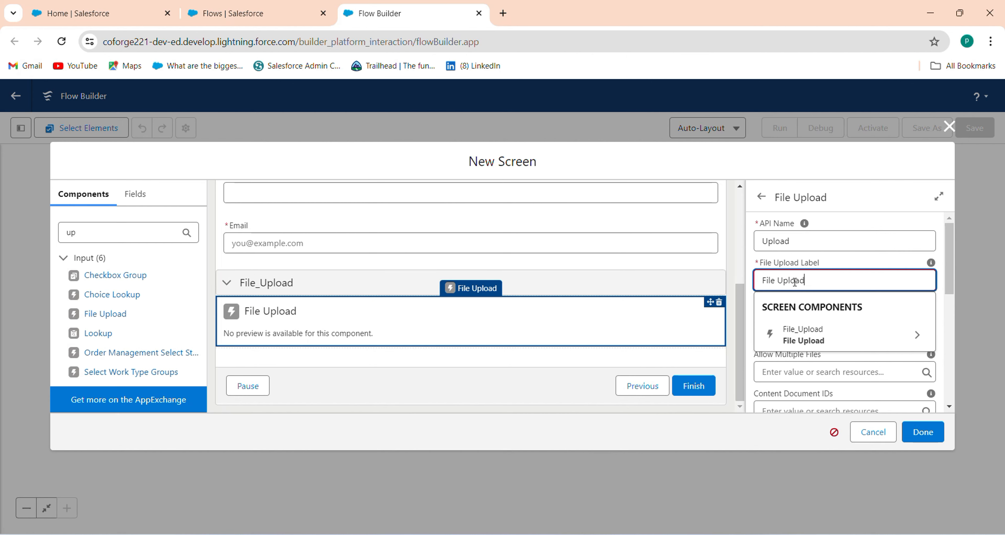
pyautogui.click(877, 225)
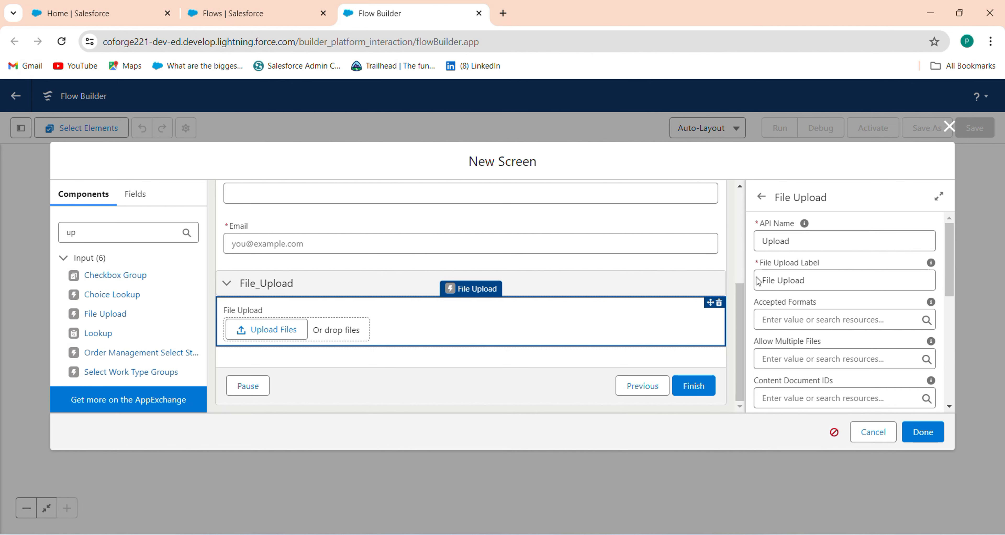
pyautogui.moveTo(734, 335); pyautogui.dragTo(737, 228)
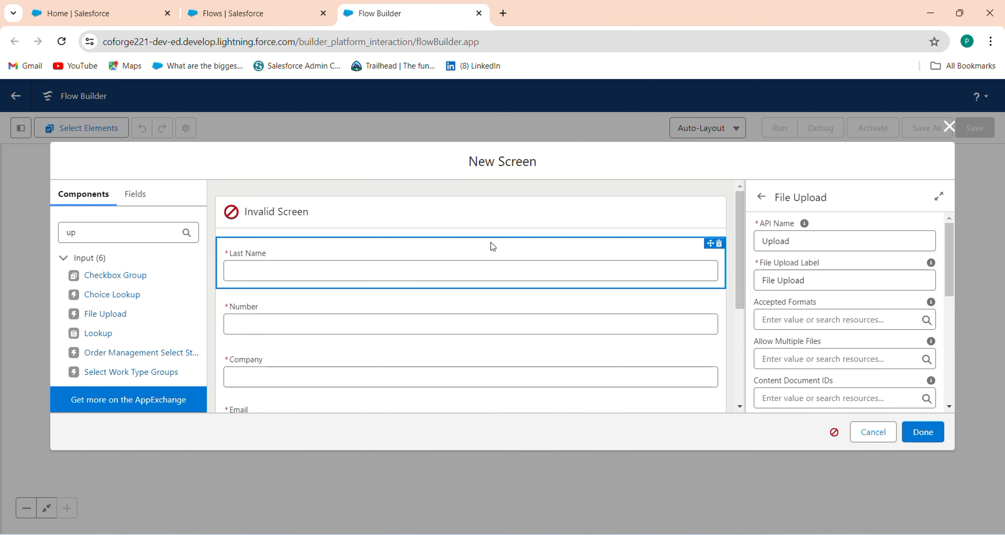
# Step: Label the screen Screen Flow With Attachment, letting its API name auto-fill, and finish it
pyautogui.click(449, 220)
pyautogui.click(785, 249)
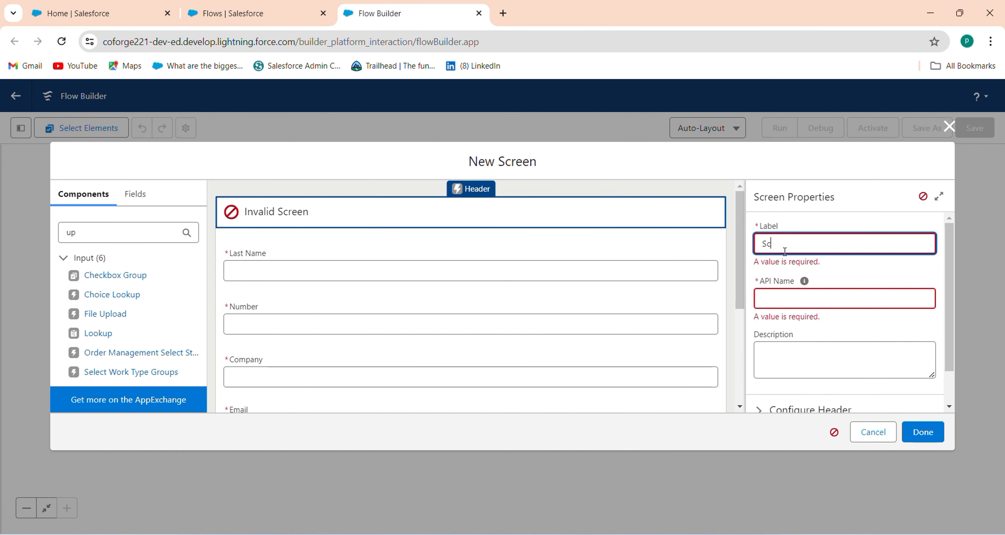
pyautogui.write('Scrreeen Flow With Attachment')
pyautogui.click(839, 293)
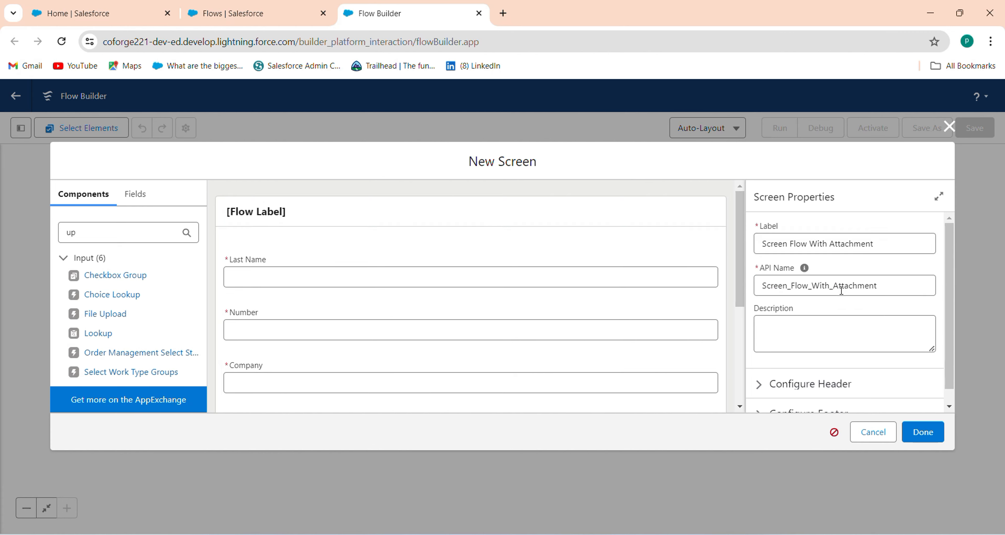
pyautogui.click(924, 432)
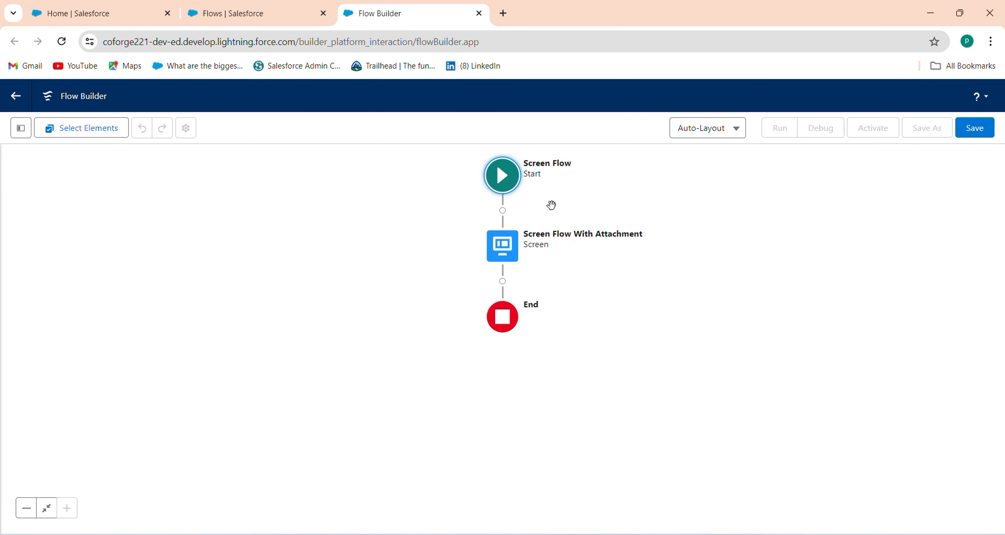
# Step: Insert a Create Records element below the screen using the 'cre' search
pyautogui.click(502, 282)
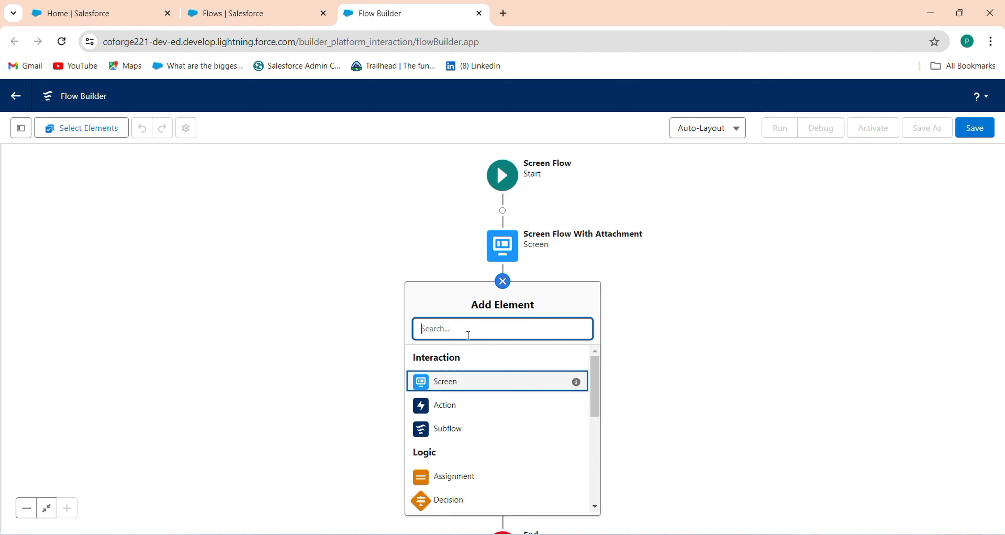
pyautogui.write('cre')
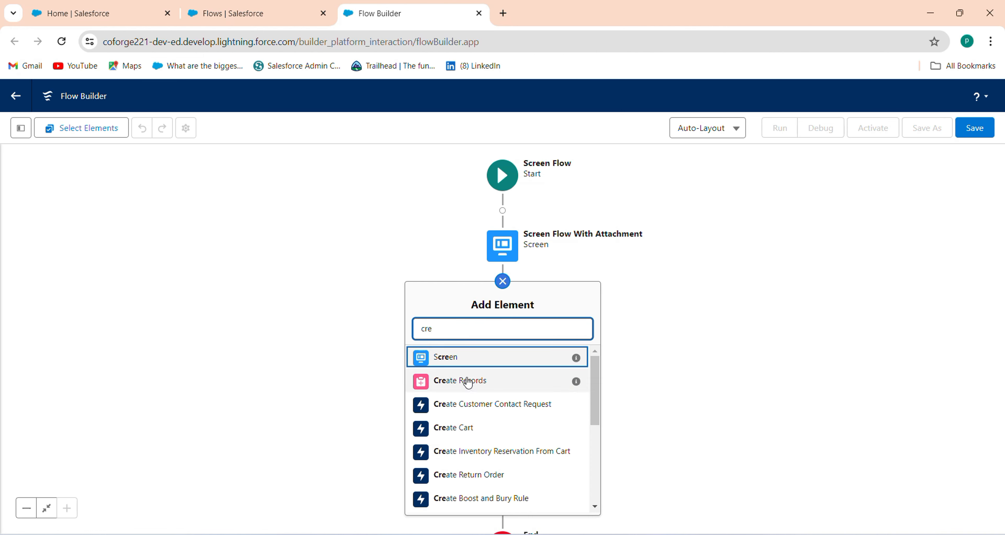
pyautogui.click(468, 383)
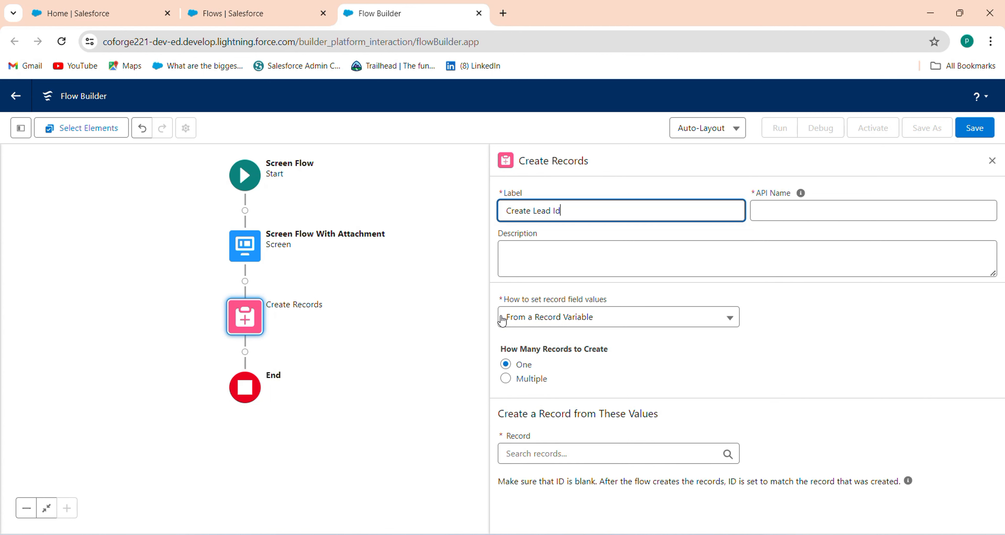
# Step: Make Create Lead Id create a Lead with field values set manually
pyautogui.press('Tab')
pyautogui.click(535, 325)
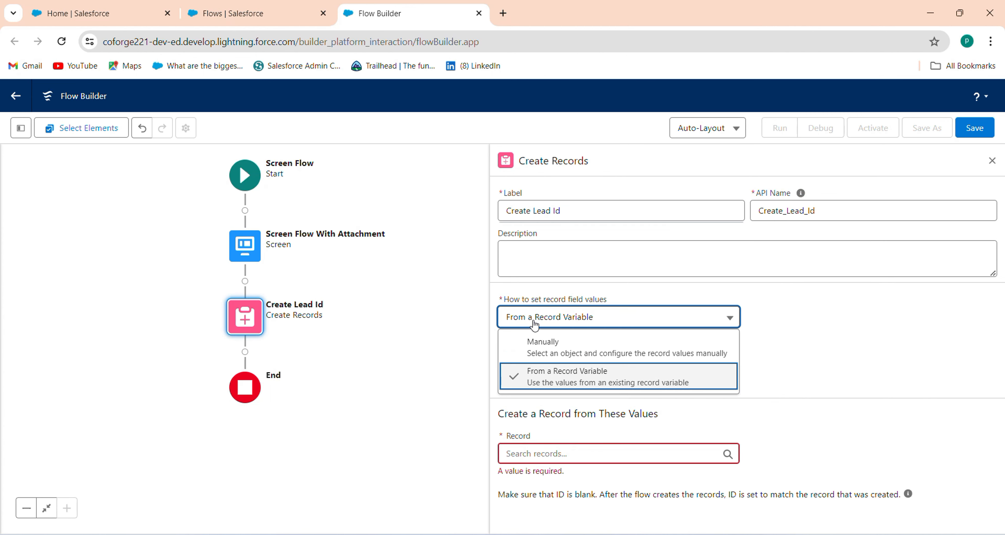
pyautogui.click(542, 355)
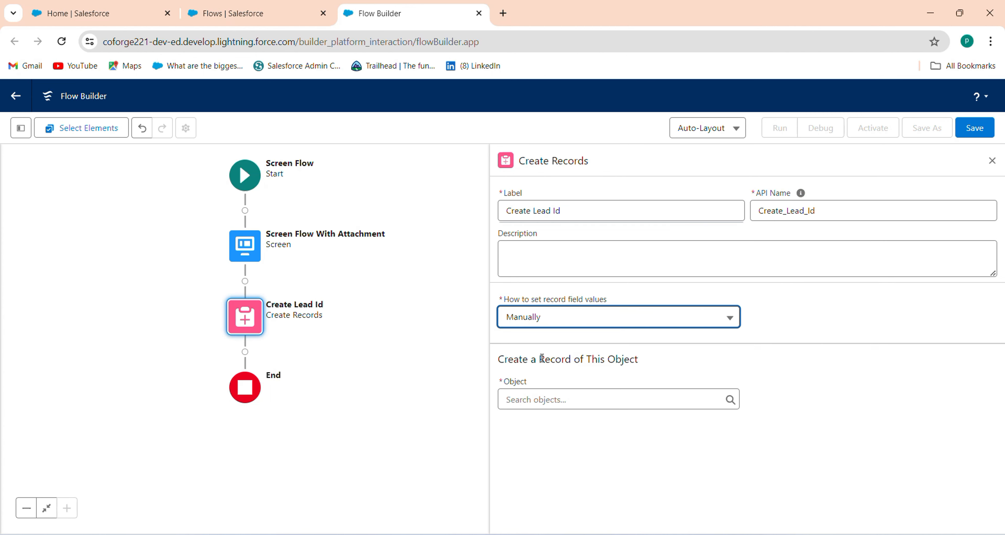
pyautogui.click(534, 400)
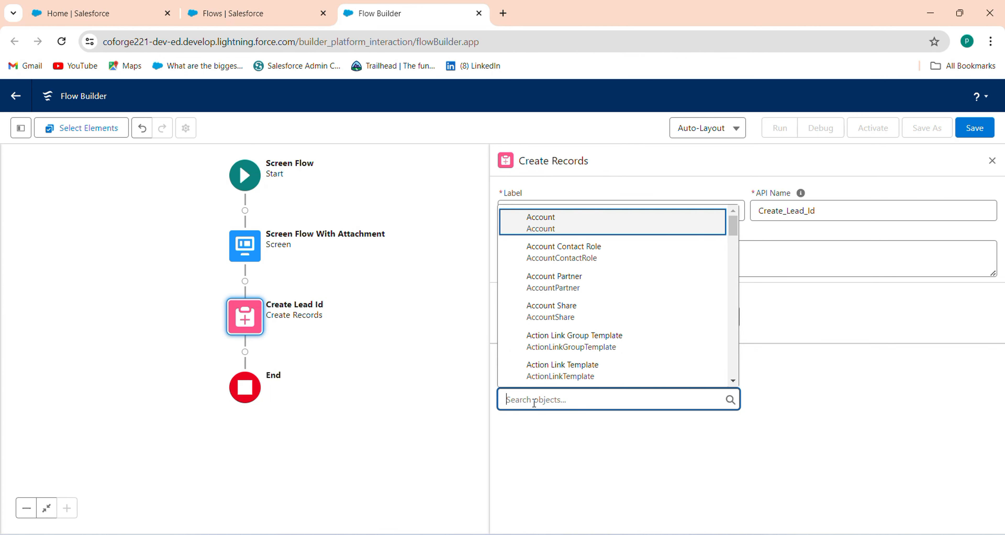
pyautogui.write('lead')
pyautogui.click(548, 348)
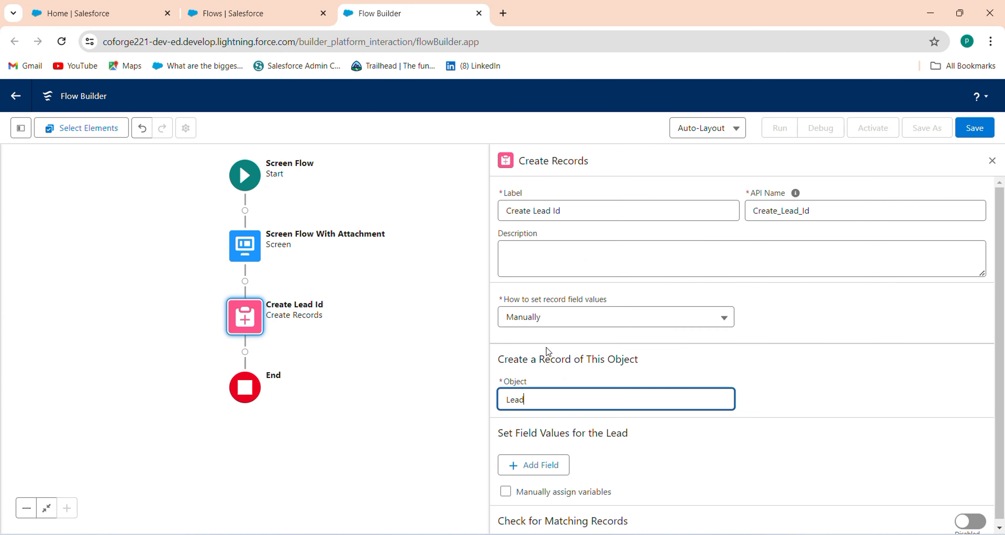
# Step: Map Company and LastName from the Company and Last_Name screen inputs
pyautogui.scroll(-2, 843, 414)
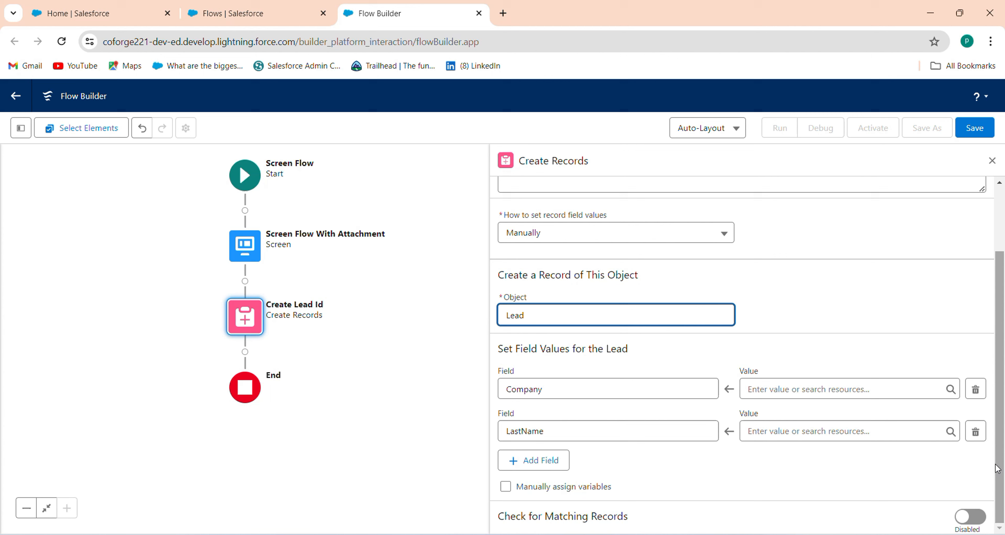
pyautogui.click(804, 385)
pyautogui.write('com')
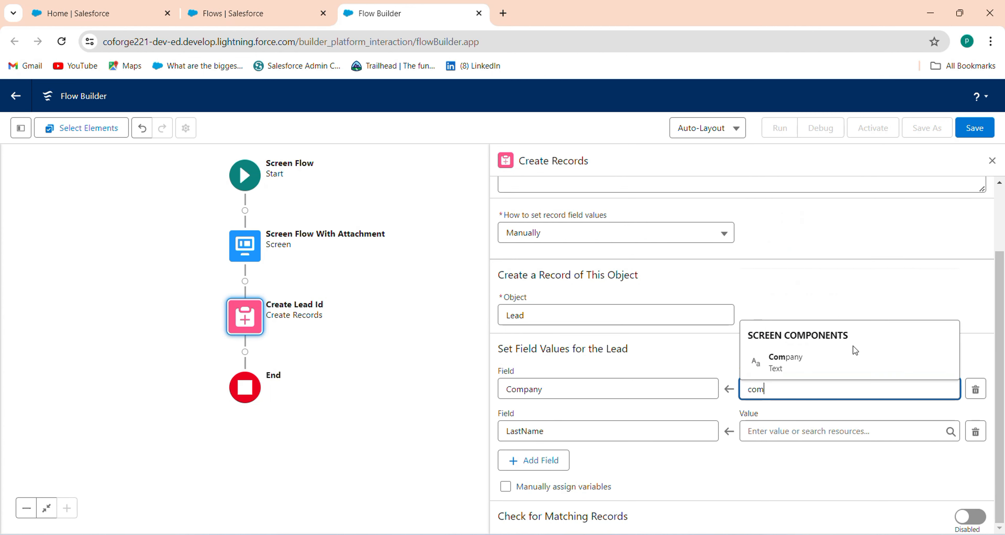
pyautogui.click(846, 363)
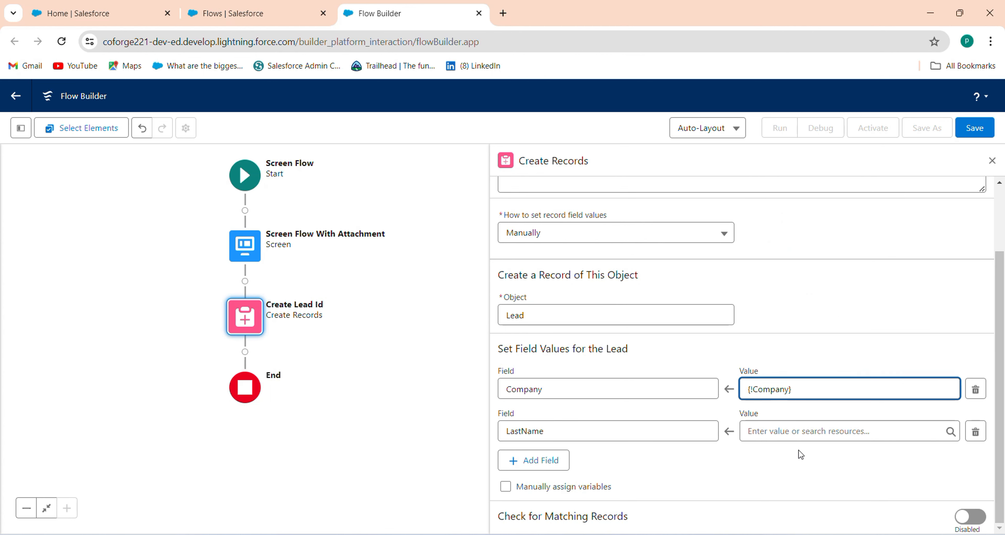
pyautogui.click(775, 431)
pyautogui.write('last')
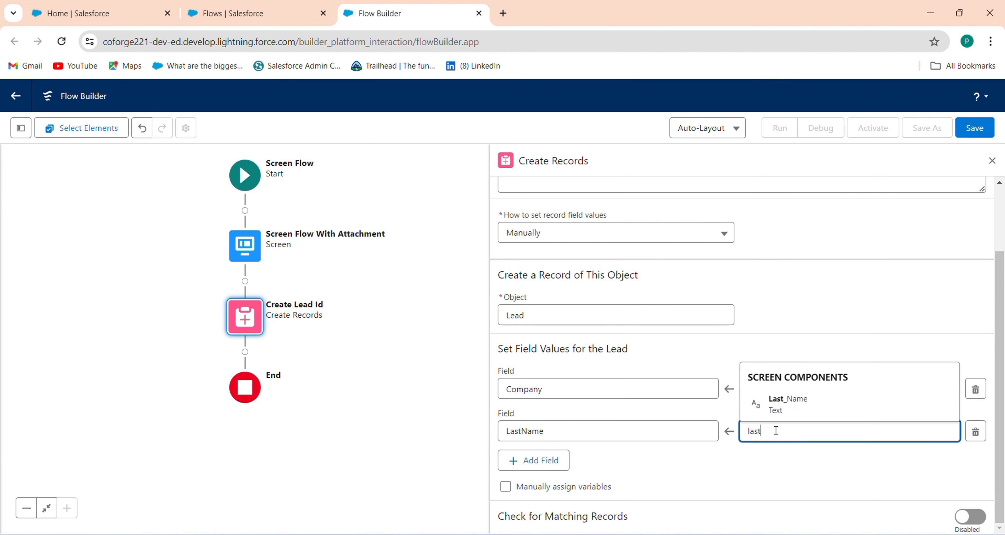
pyautogui.click(808, 405)
# Step: Add a Phone field row to the Lead and begin entering its value
pyautogui.click(526, 467)
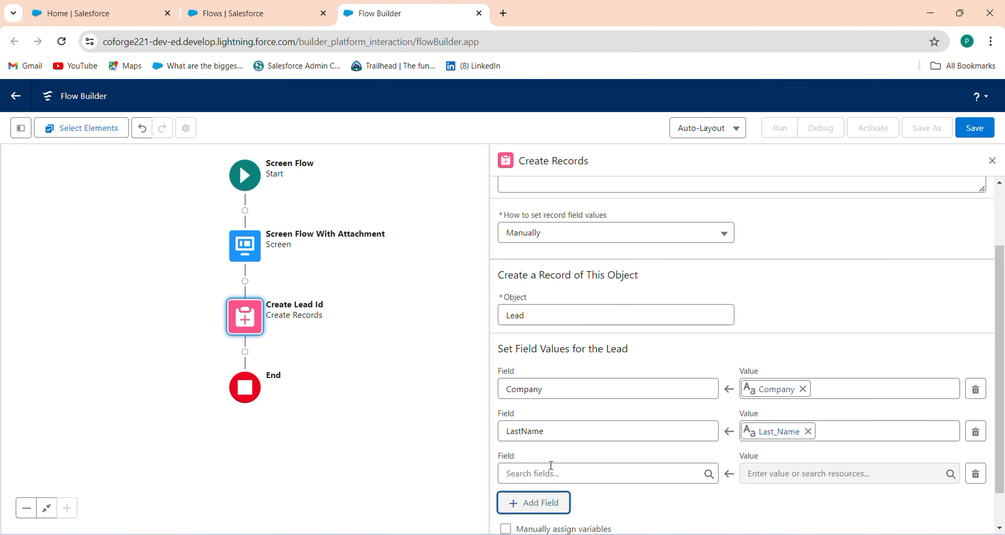
pyautogui.click(554, 471)
pyautogui.write('ph')
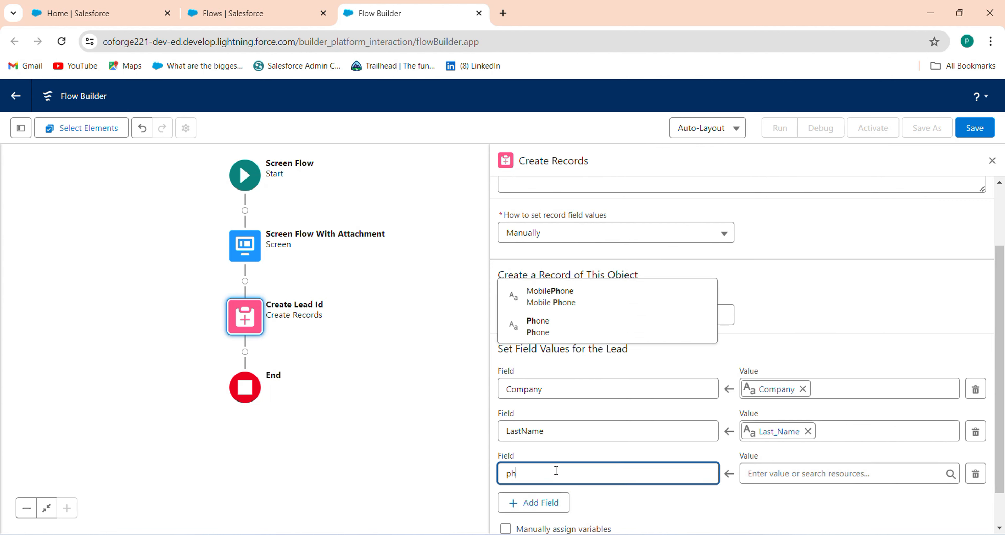
pyautogui.write('on')
pyautogui.click(593, 453)
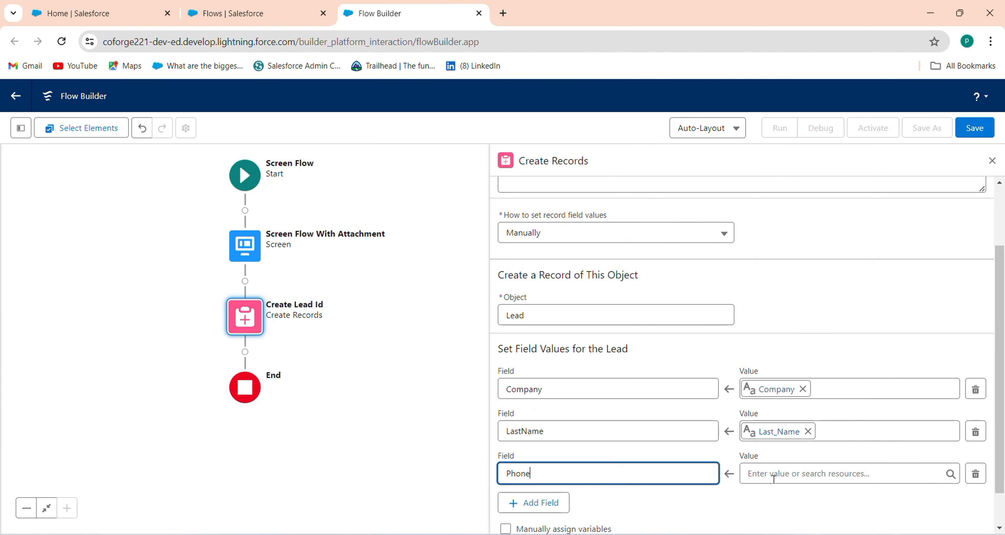
pyautogui.click(756, 474)
pyautogui.write('ph')
pyautogui.press('BackSpace')
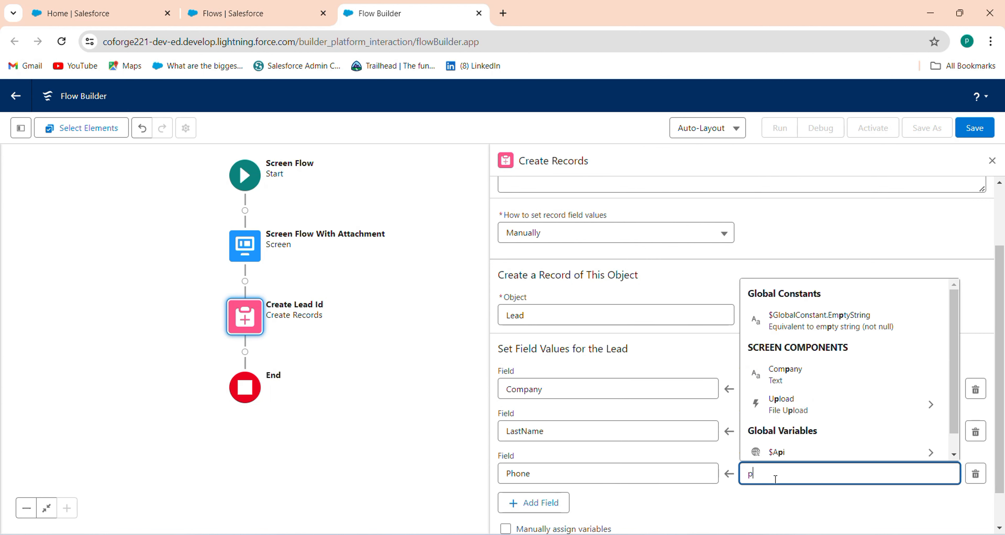
pyautogui.click(955, 445)
pyautogui.moveTo(955, 430); pyautogui.dragTo(944, 484)
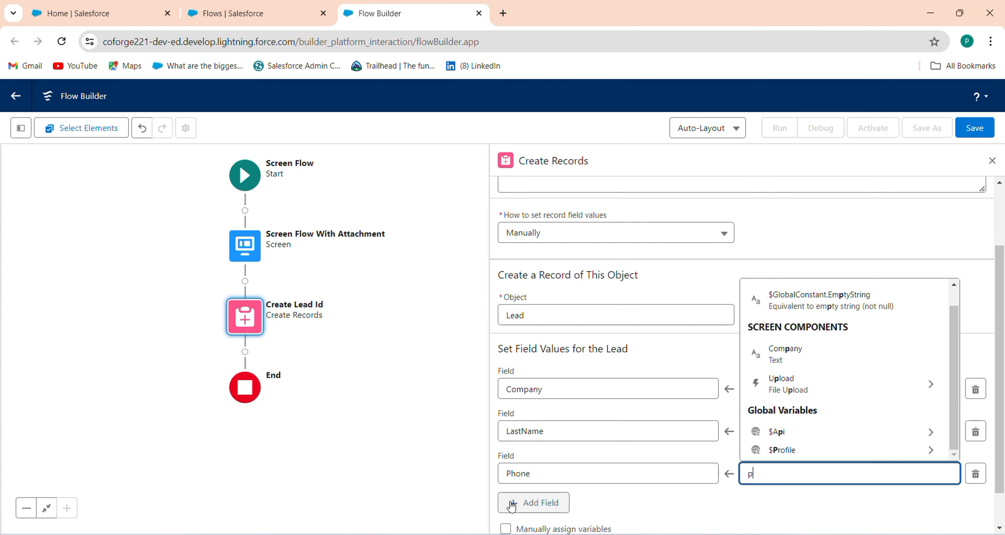
# Step: Add an Email field row filled from the Email screen input's value
pyautogui.click(533, 505)
pyautogui.click(606, 515)
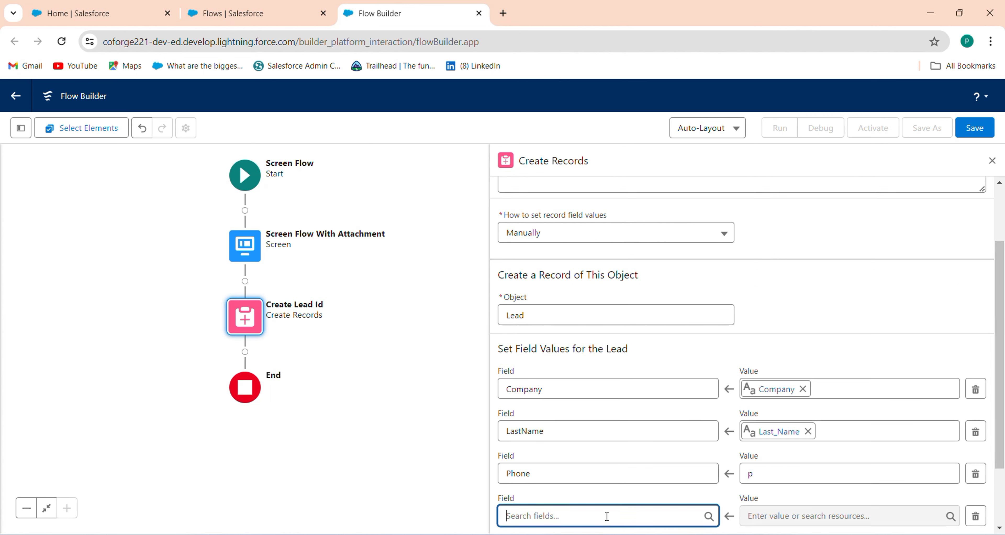
pyautogui.write('ema')
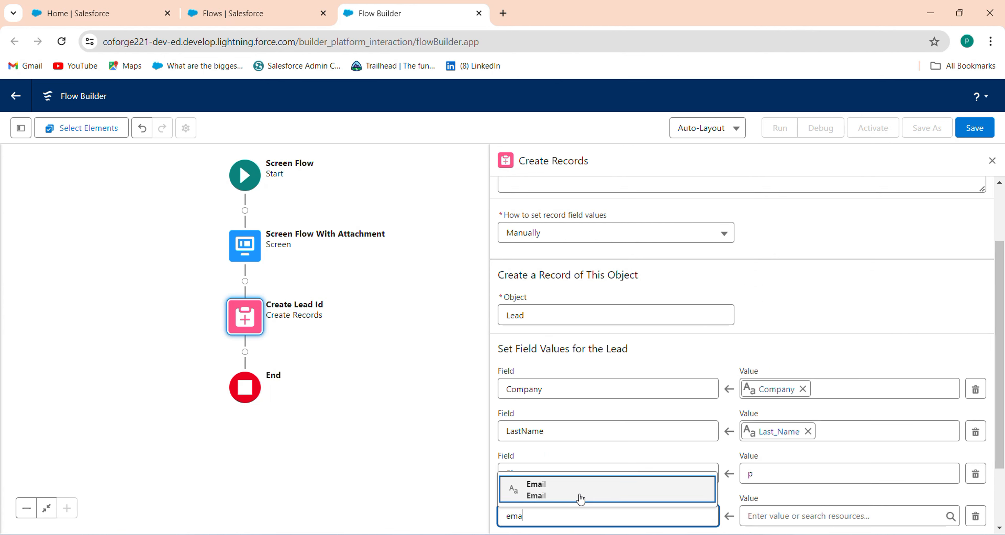
pyautogui.click(579, 460)
pyautogui.click(772, 522)
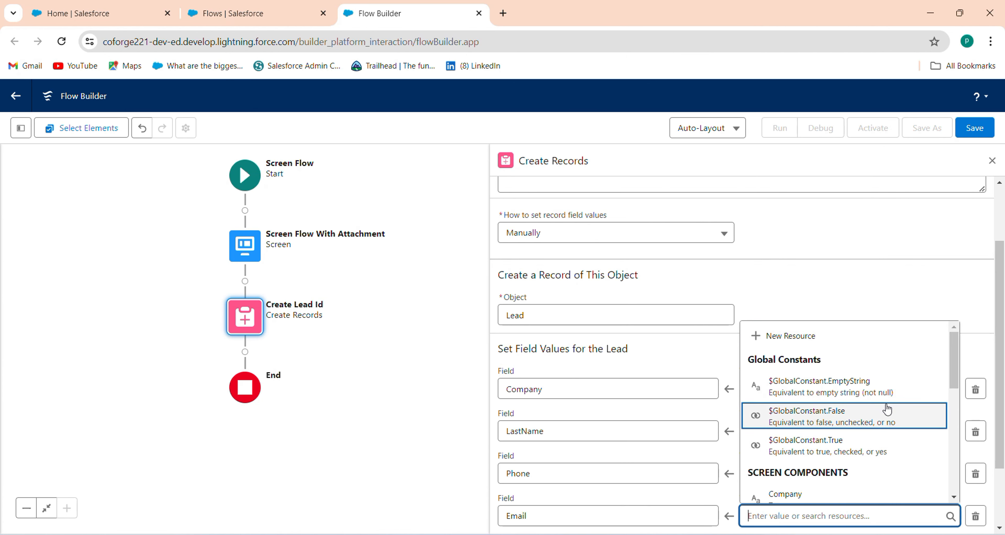
pyautogui.moveTo(951, 382); pyautogui.dragTo(955, 446)
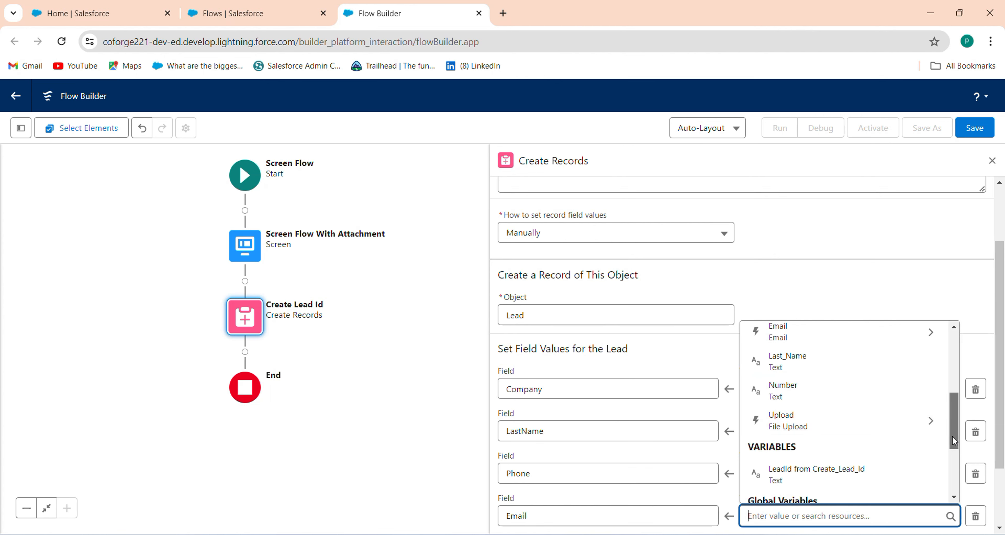
pyautogui.moveTo(952, 435)
pyautogui.mouseDown()
pyautogui.moveTo(959, 417)
pyautogui.moveTo(950, 421)
pyautogui.mouseUp()
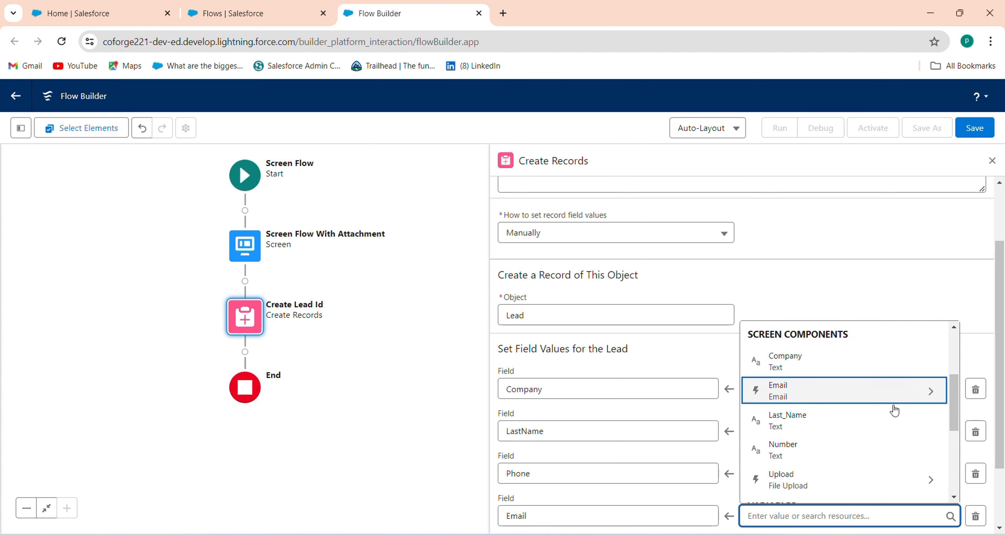
pyautogui.click(893, 405)
pyautogui.click(893, 404)
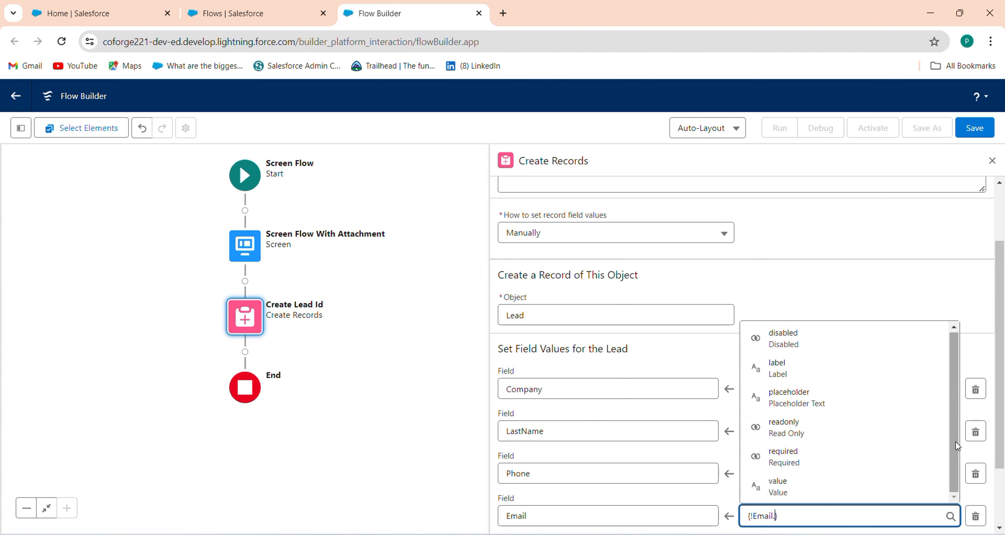
pyautogui.click(877, 483)
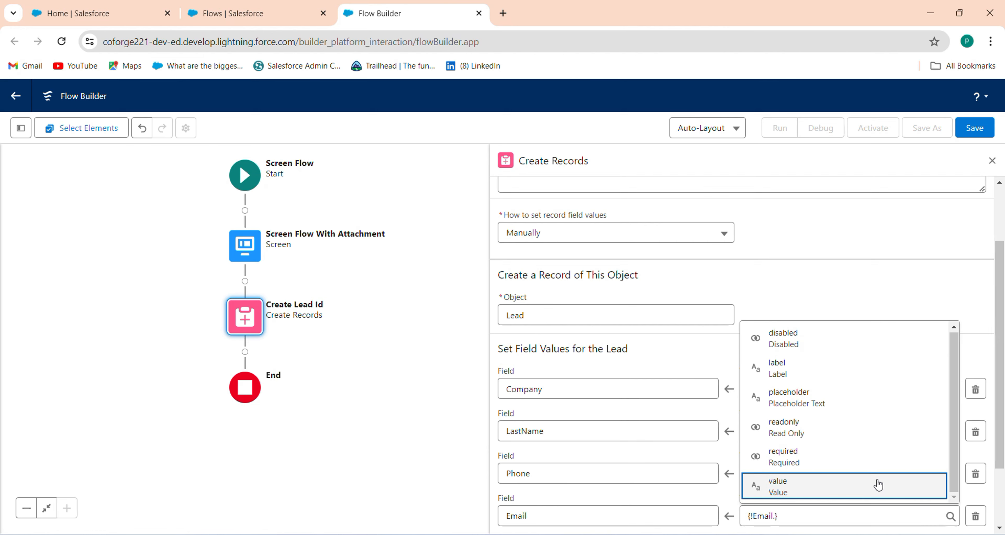
pyautogui.click(444, 441)
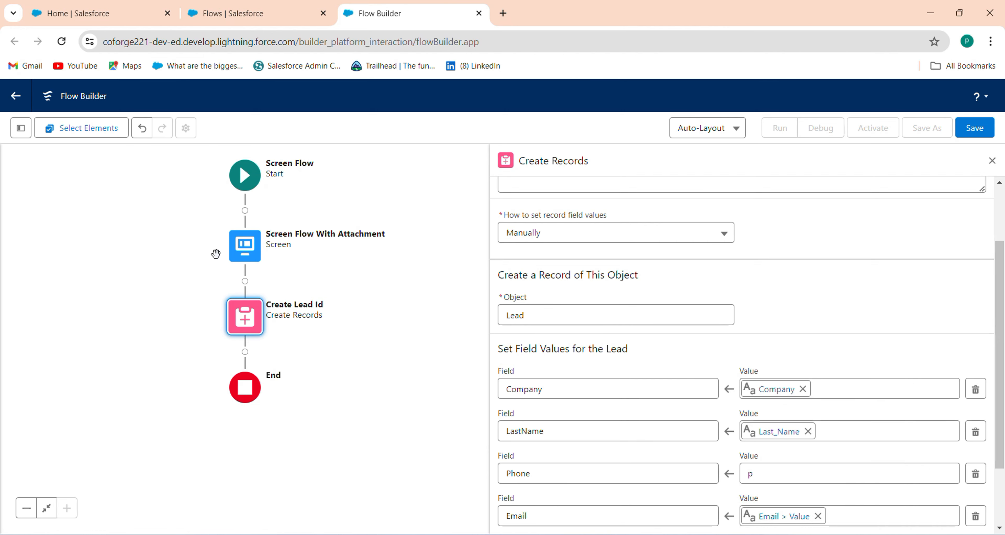
# Step: Relabel the screen's Number input as Phone
pyautogui.click(248, 238)
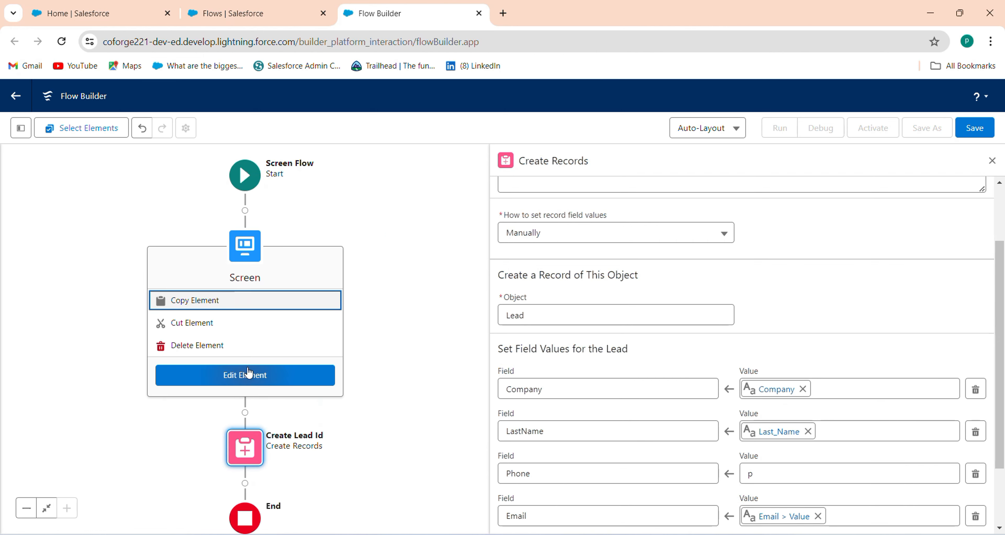
pyautogui.click(253, 382)
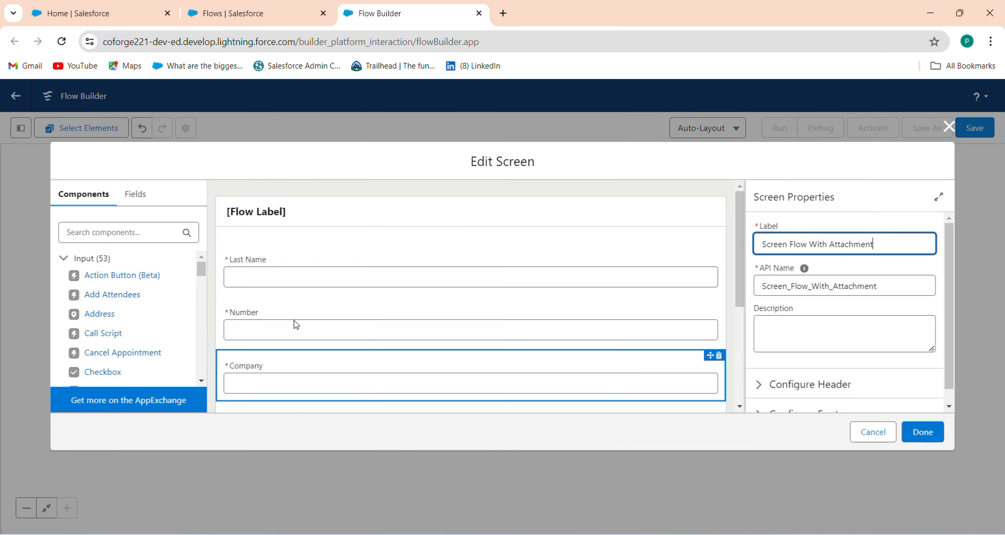
pyautogui.click(357, 320)
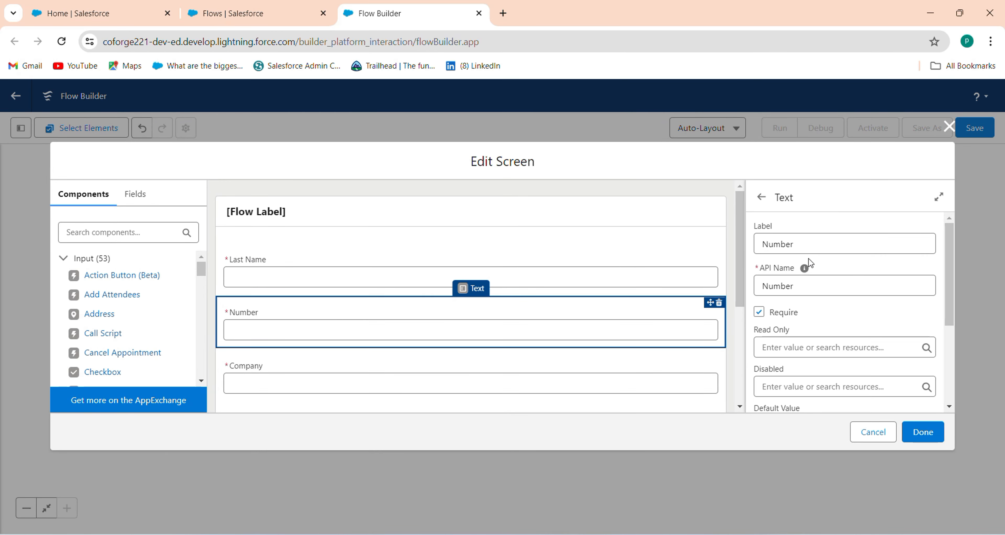
pyautogui.moveTo(807, 246); pyautogui.dragTo(687, 228)
pyautogui.press('BackSpace')
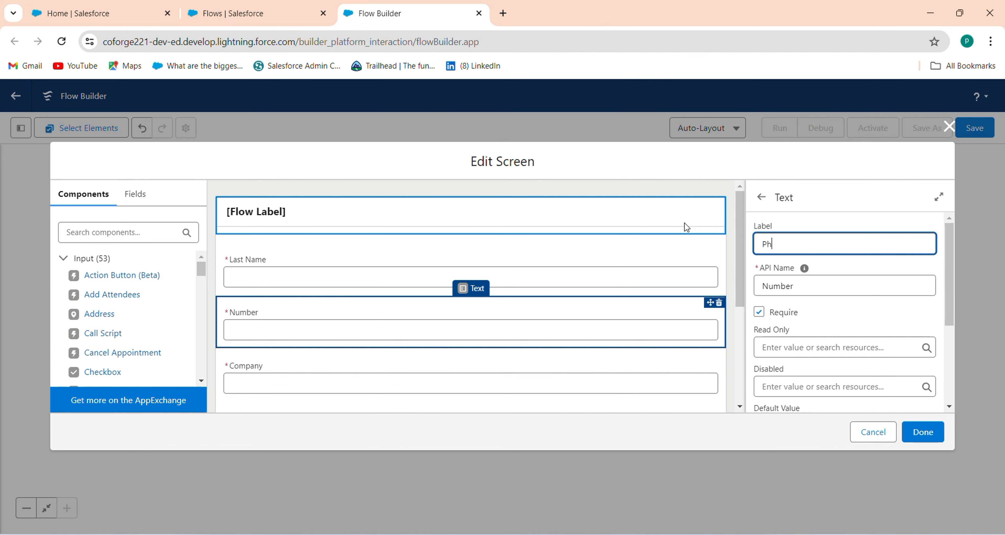
pyautogui.write('one')
# Step: Set the Phone input's API name to Phone and save the screen
pyautogui.click(806, 286)
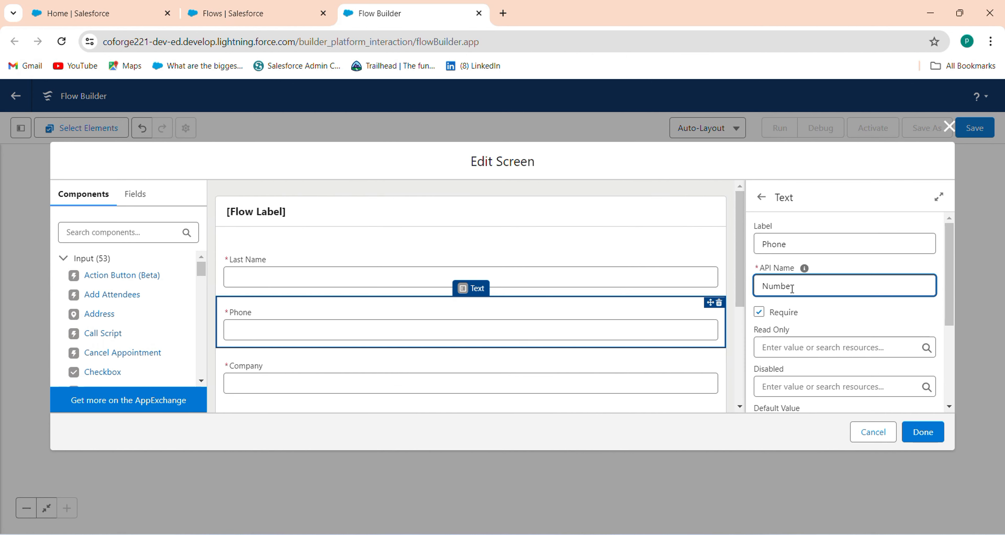
pyautogui.press('BackSpace')
pyautogui.press('BackSpace')
pyautogui.press('BackSpace')
pyautogui.moveTo(843, 243); pyautogui.dragTo(684, 224)
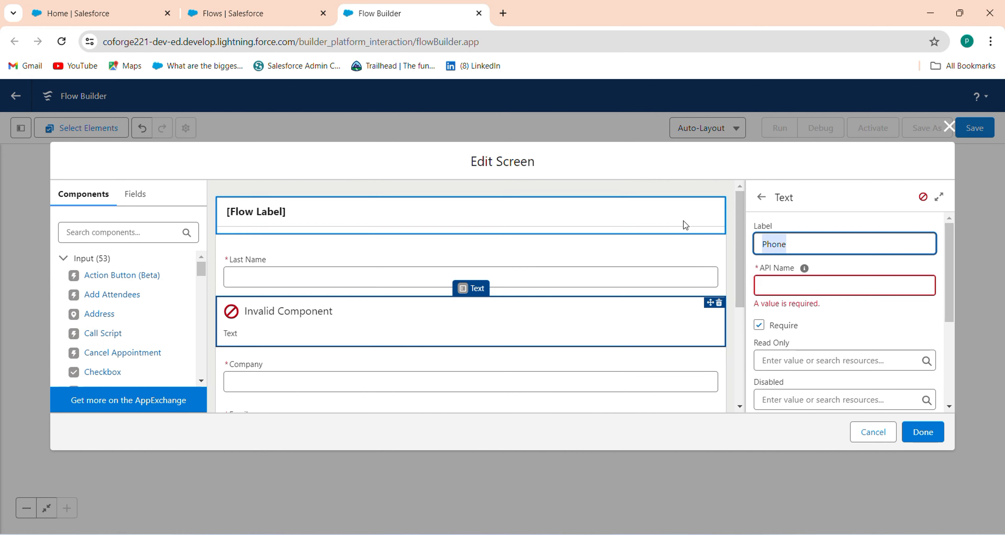
pyautogui.click(777, 285)
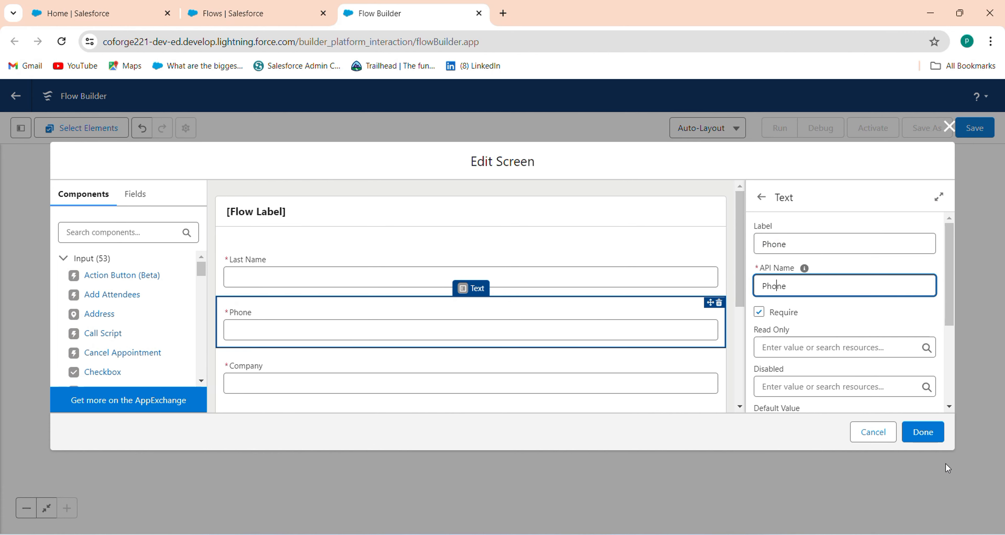
pyautogui.click(921, 433)
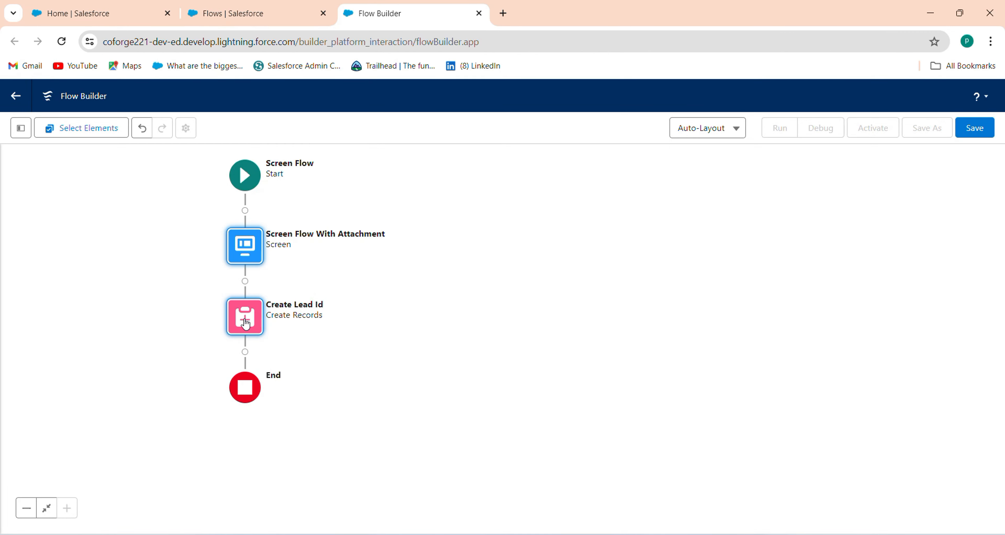
# Step: In Create Lead Id, replace the stray Phone value with the Phone screen component
pyautogui.click(243, 315)
pyautogui.click(344, 420)
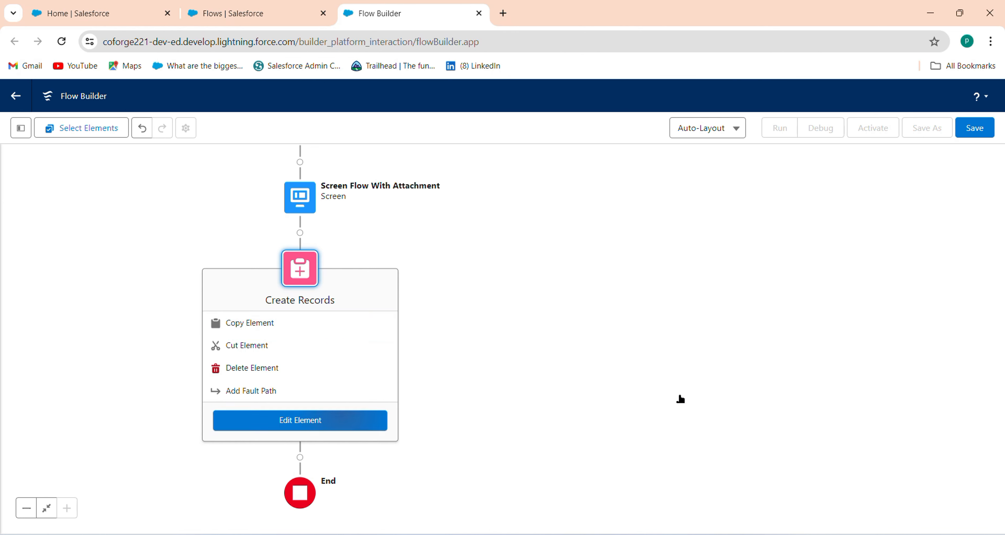
pyautogui.scroll(-3, 965, 454)
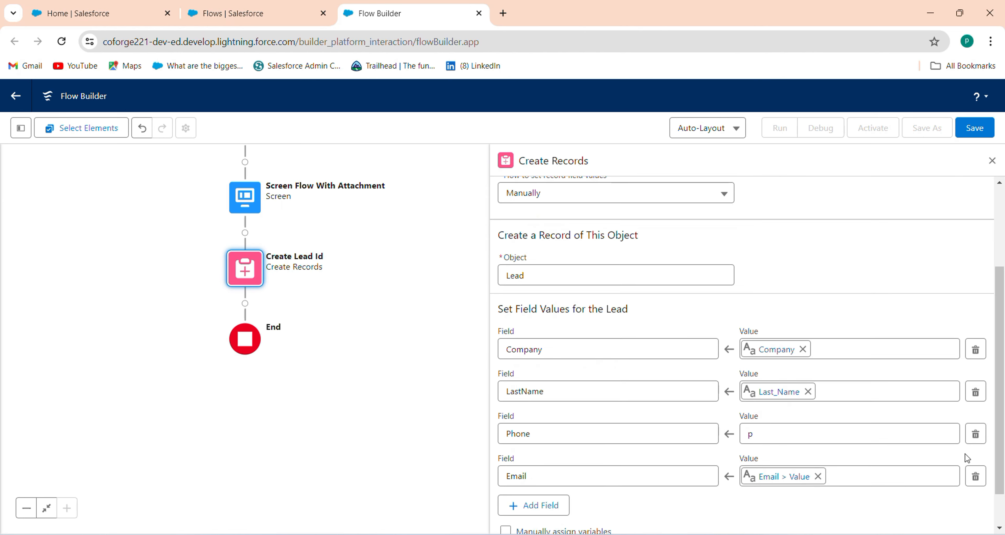
pyautogui.click(776, 428)
pyautogui.press('BackSpace')
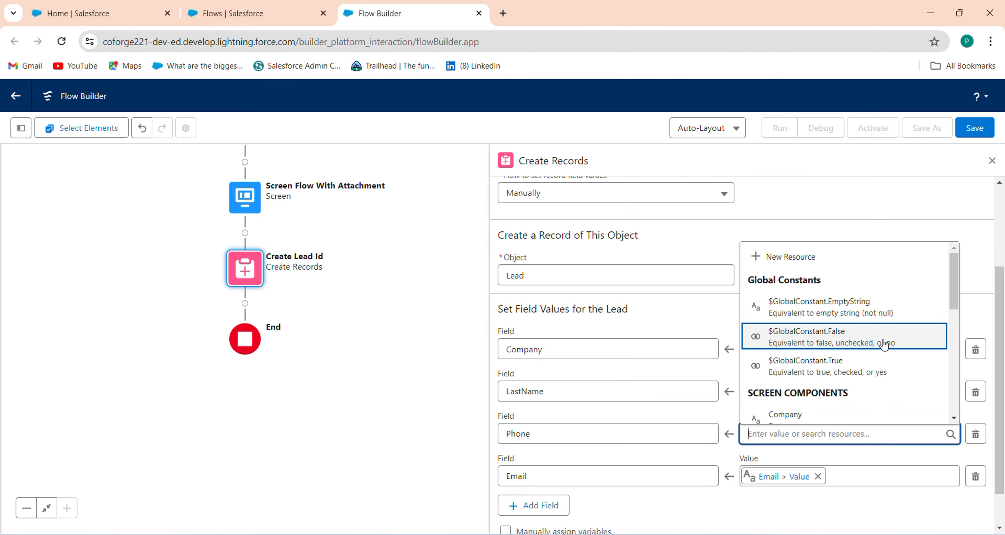
pyautogui.moveTo(955, 304); pyautogui.dragTo(949, 348)
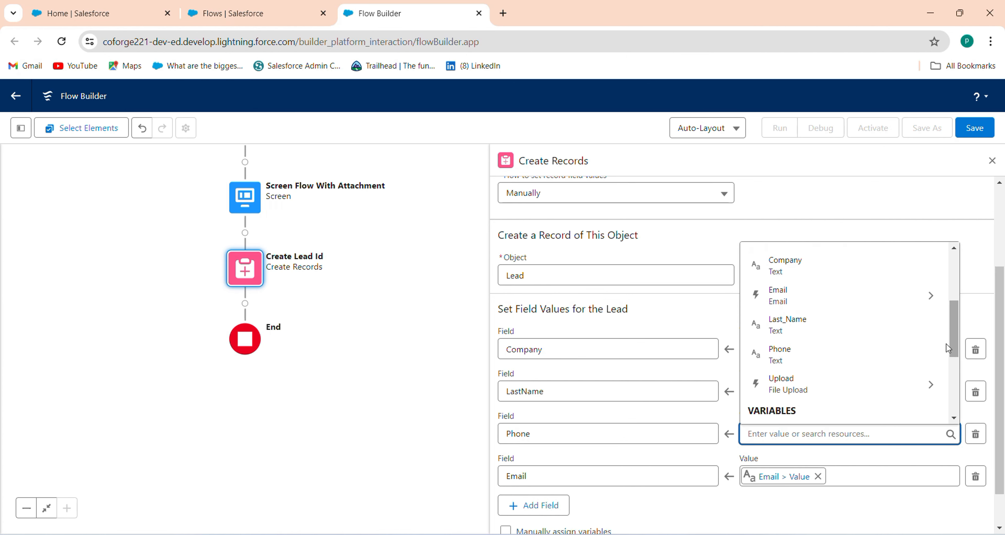
pyautogui.click(796, 352)
pyautogui.moveTo(1001, 407); pyautogui.dragTo(997, 288)
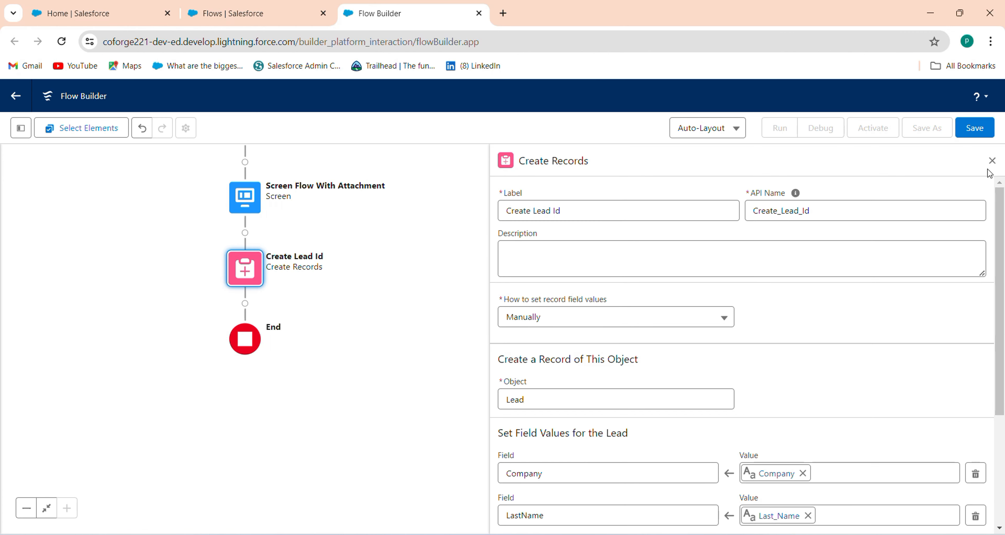
pyautogui.click(991, 160)
pyautogui.moveTo(452, 339); pyautogui.dragTo(670, 360)
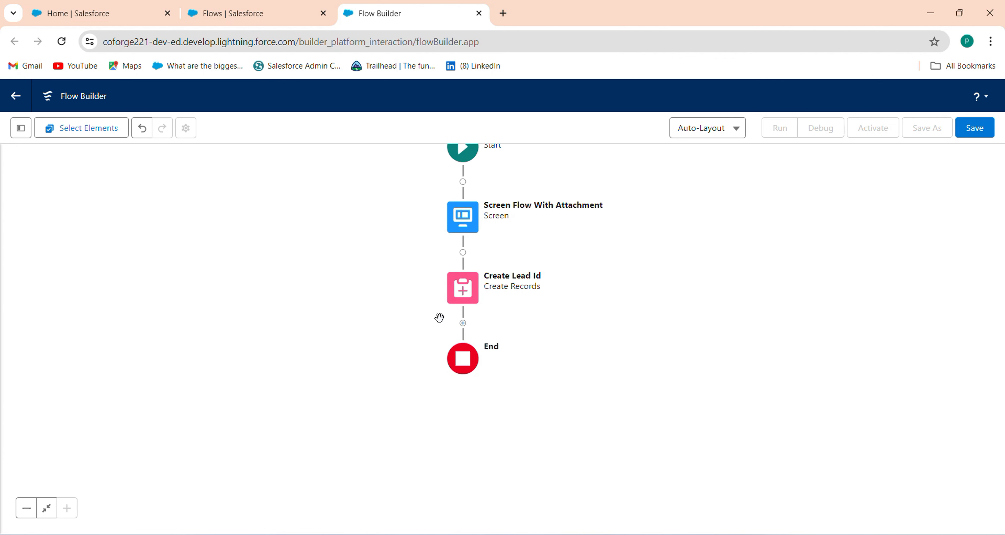
# Step: Add a Loop element labelled 'Loop through File' after Create Lead Id
pyautogui.click(463, 323)
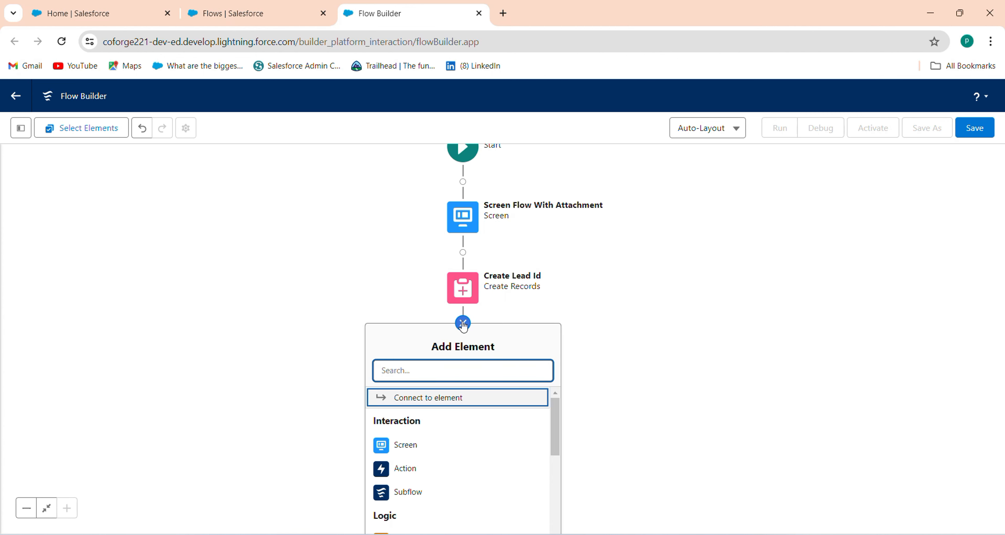
pyautogui.write('for')
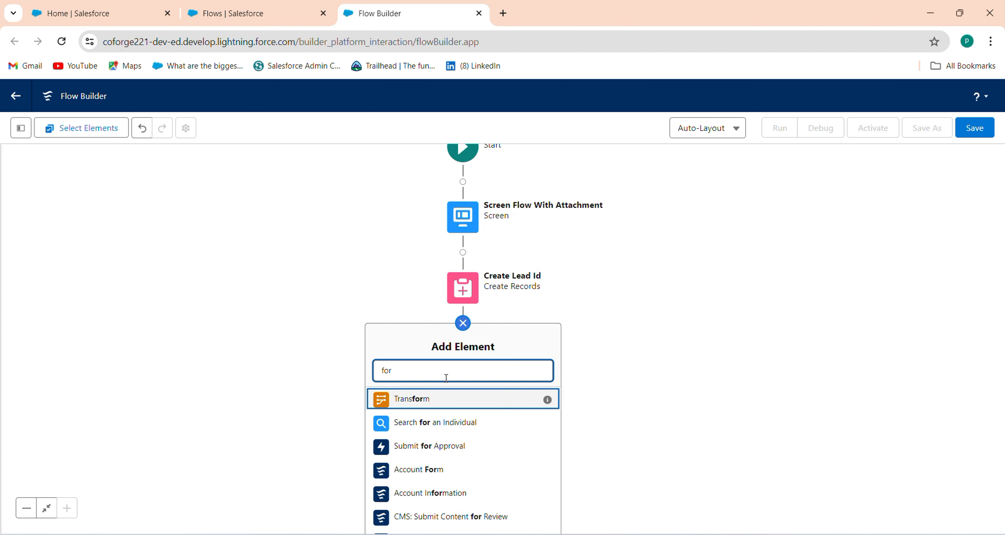
pyautogui.press('BackSpace')
pyautogui.press('BackSpace')
pyautogui.press('BackSpace')
pyautogui.write('loo')
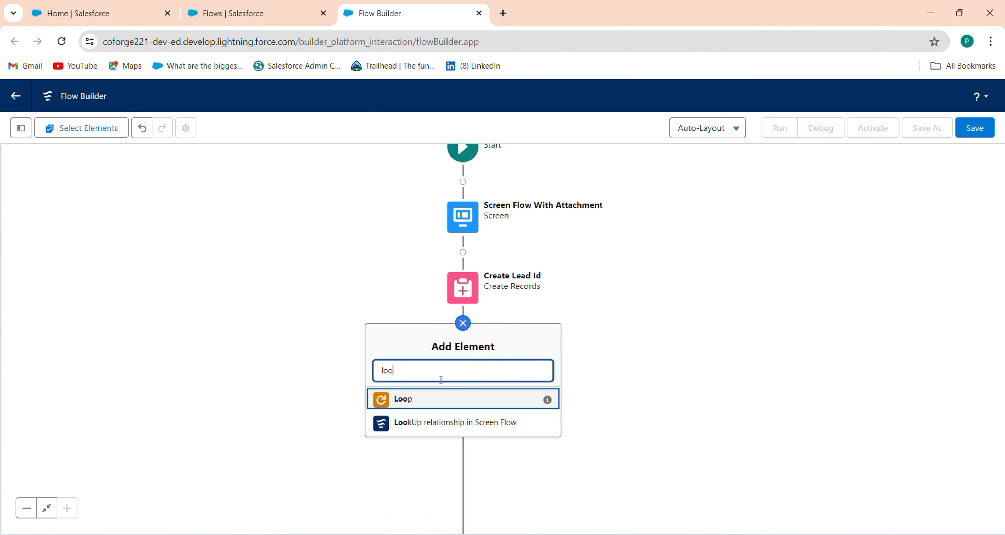
pyautogui.click(415, 401)
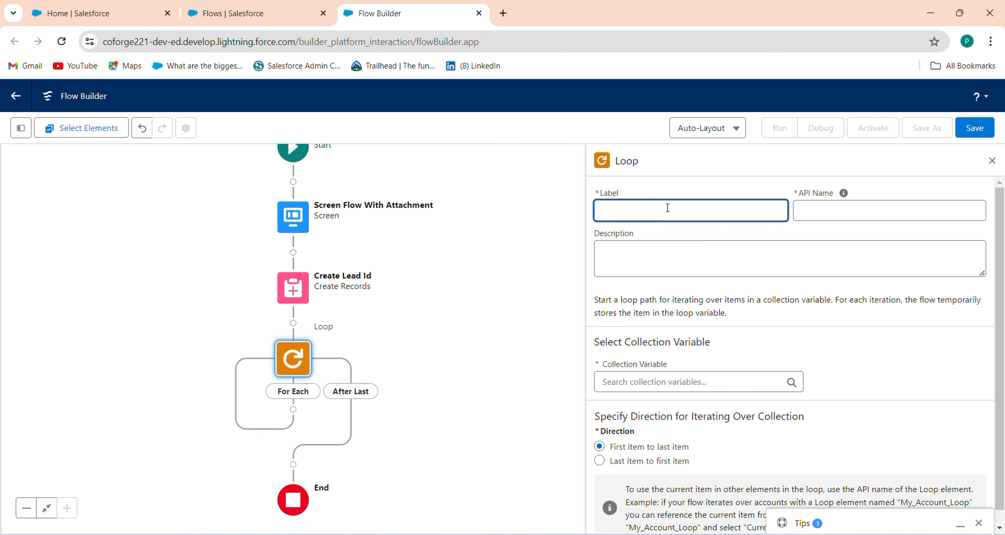
pyautogui.write('Loop throu')
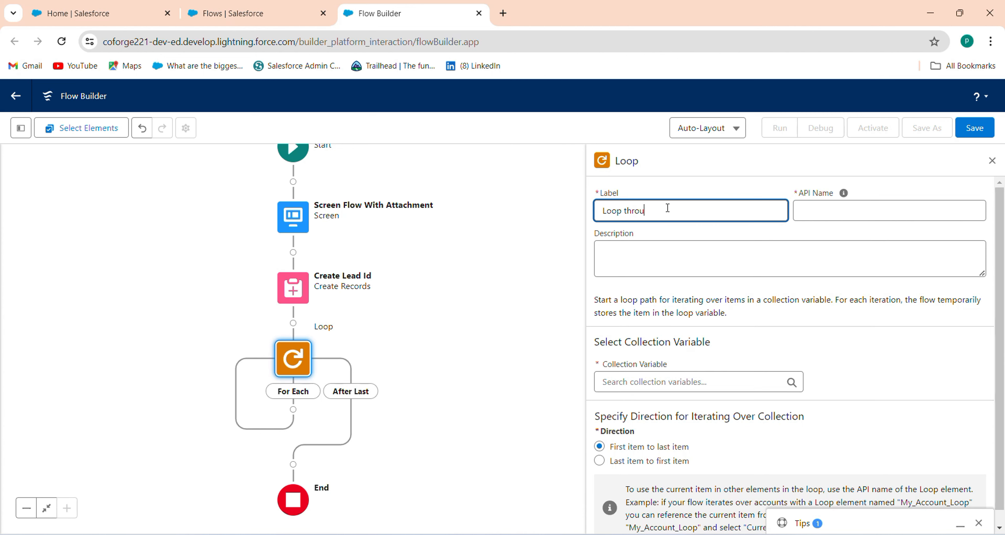
pyautogui.write('gh File')
pyautogui.press('Tab')
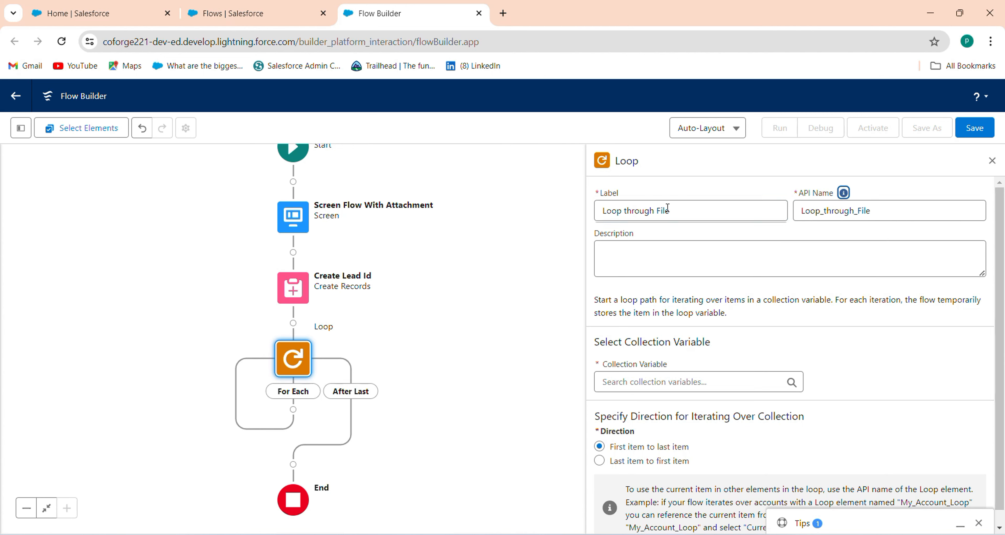
# Step: Set its collection to Screen Flow With Attachment > File Upload > Content Document IDs
pyautogui.click(671, 381)
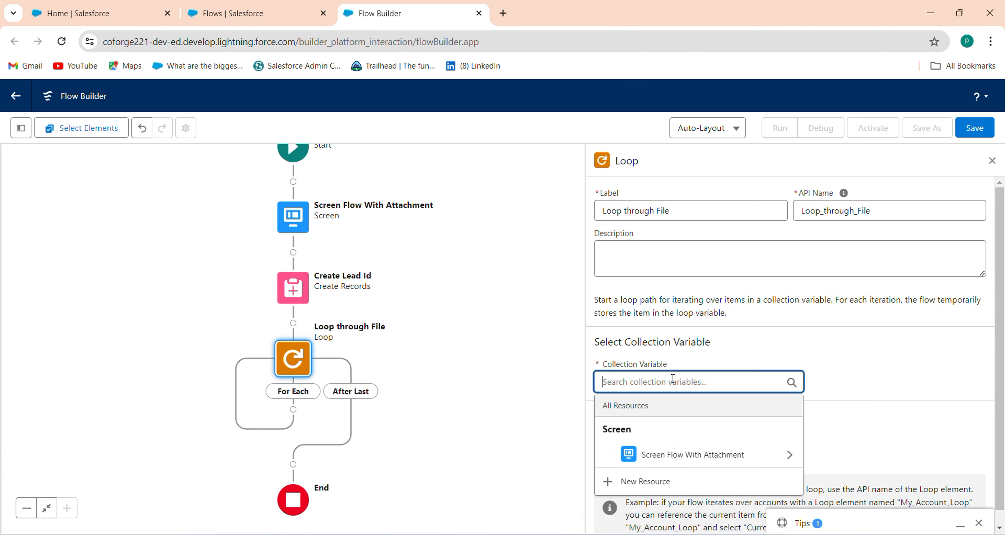
pyautogui.click(666, 459)
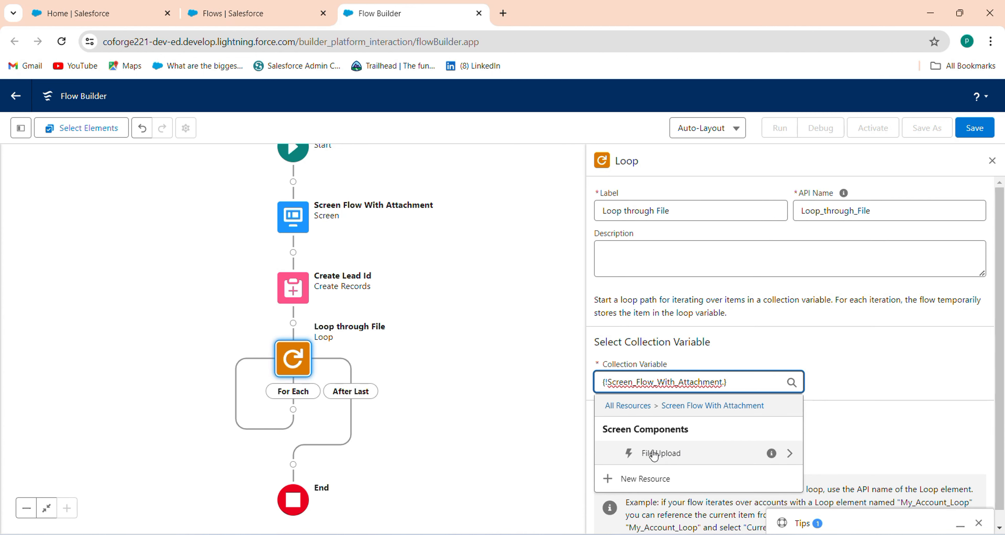
pyautogui.click(654, 453)
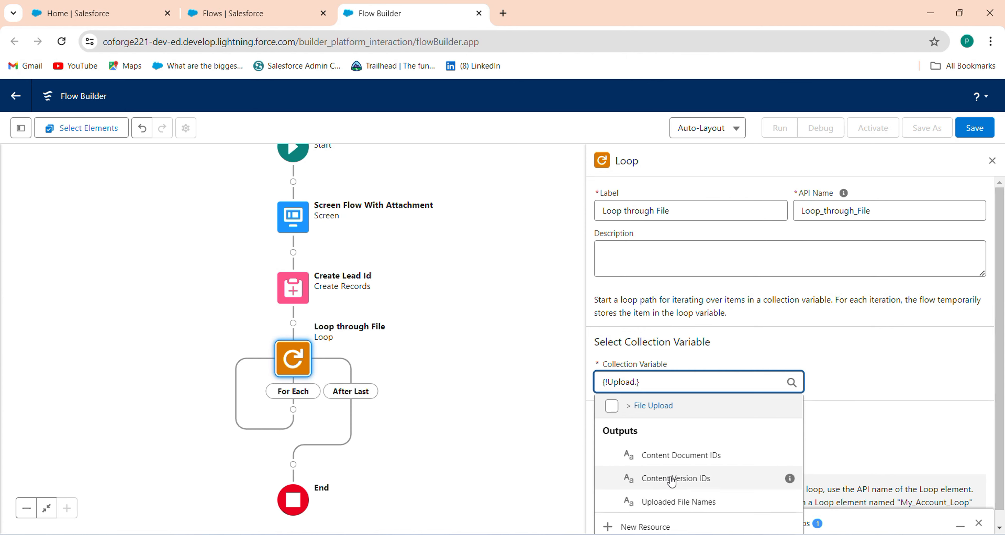
pyautogui.click(690, 465)
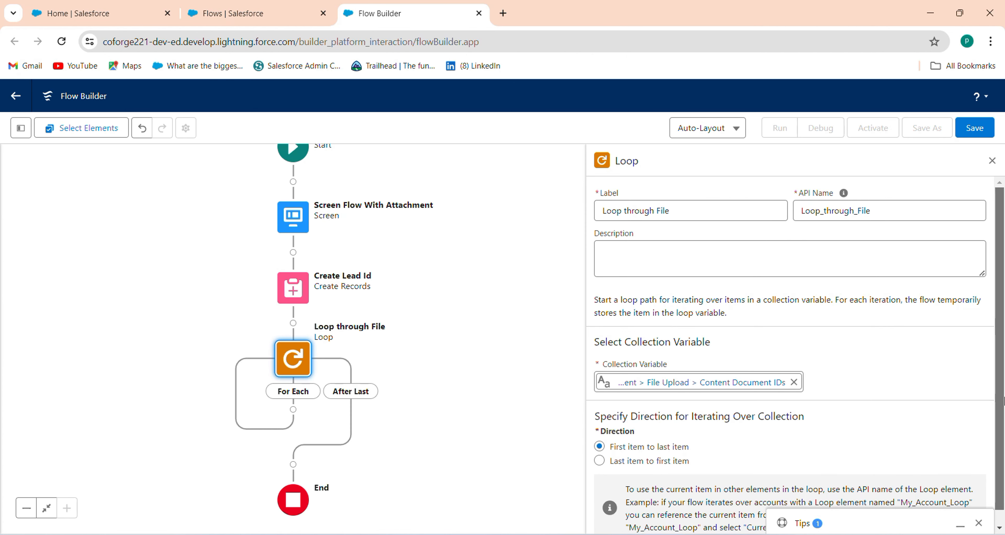
pyautogui.scroll(-1, 987, 475)
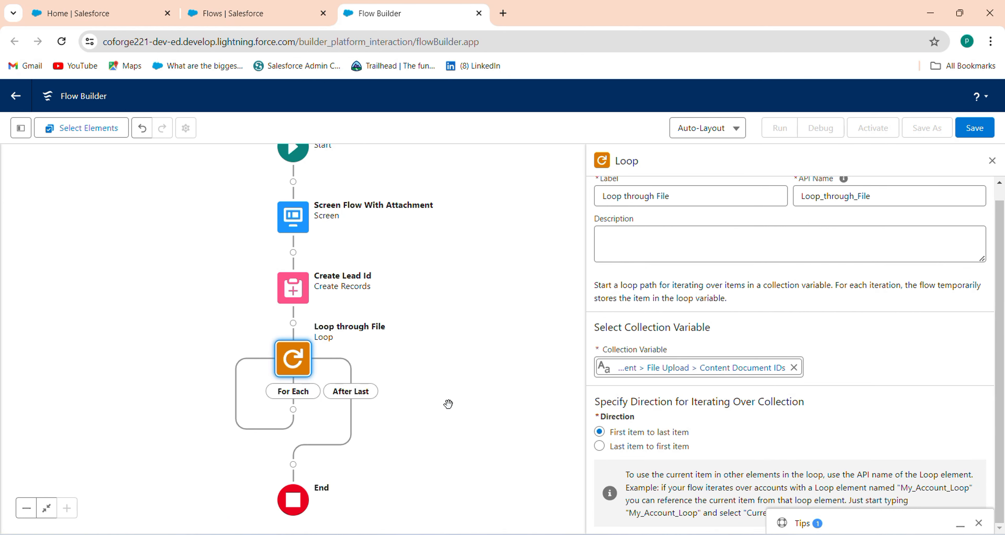
pyautogui.moveTo(507, 377); pyautogui.dragTo(533, 315)
# Step: Add a Create Records element 'Create content document link' in the loop for the Content Document Link object
pyautogui.click(991, 160)
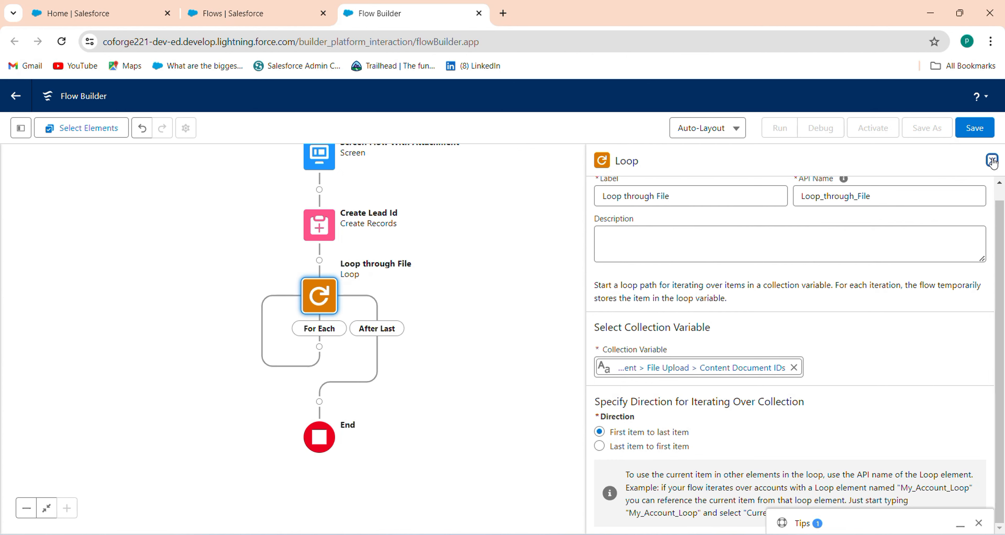
pyautogui.moveTo(518, 272); pyautogui.dragTo(604, 226)
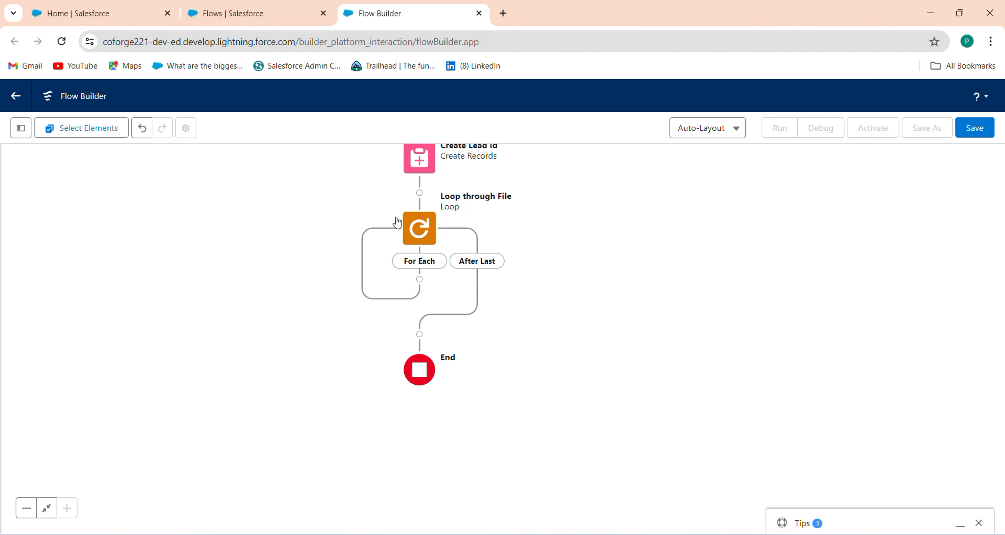
pyautogui.click(419, 279)
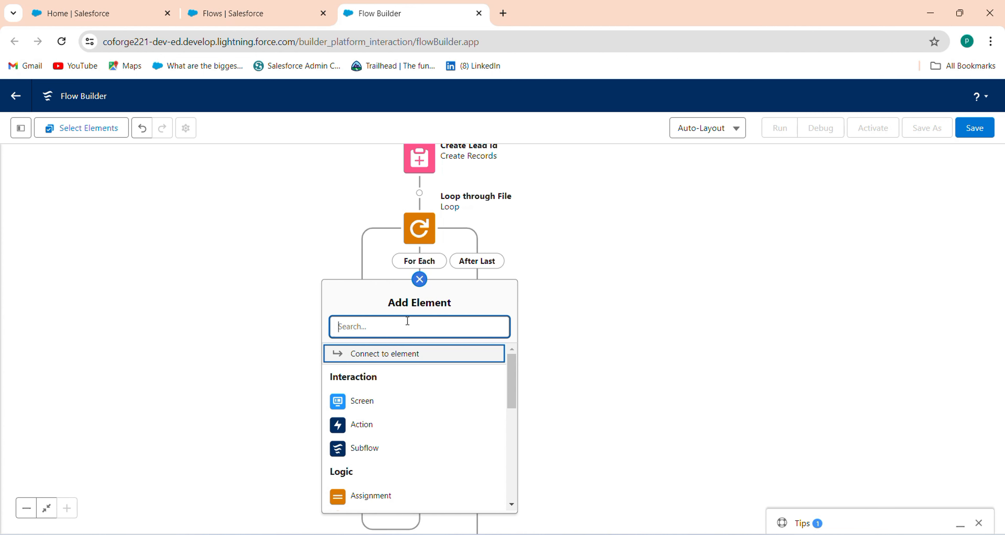
pyautogui.write('crea')
pyautogui.click(389, 364)
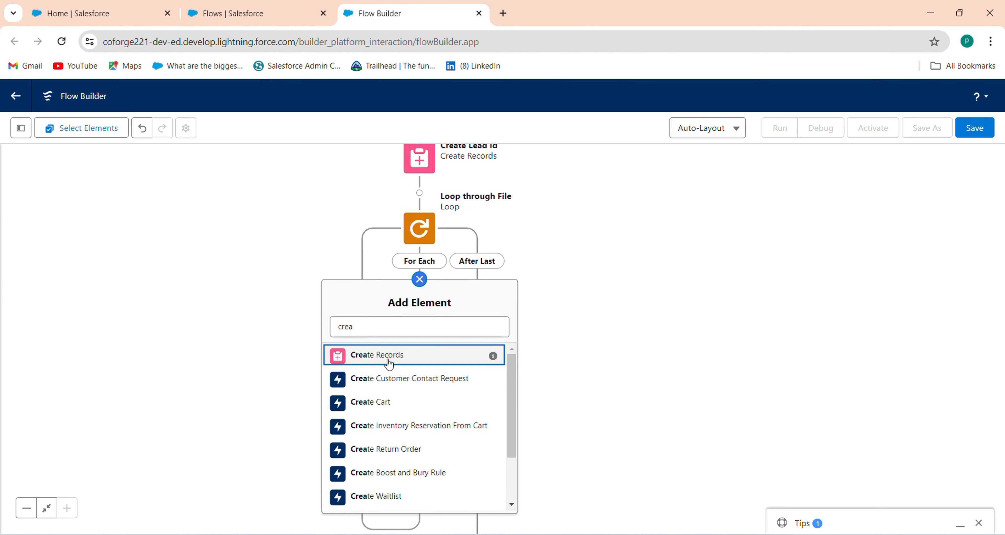
pyautogui.click(389, 363)
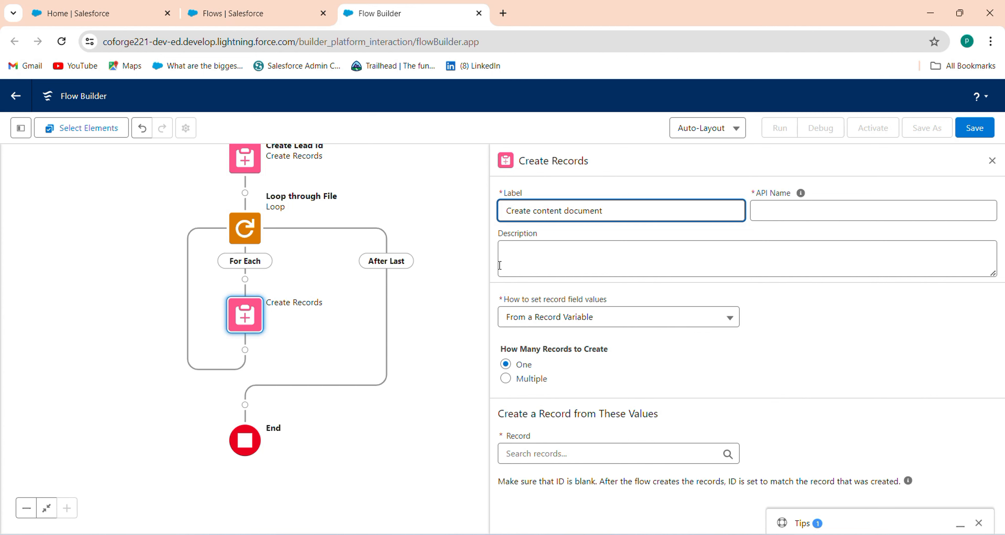
pyautogui.press('Tab')
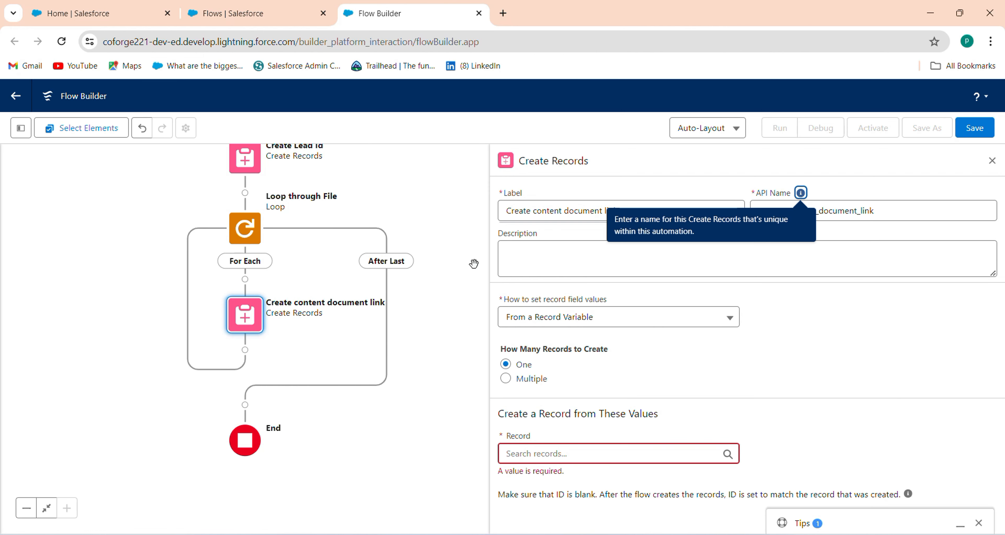
pyautogui.click(550, 327)
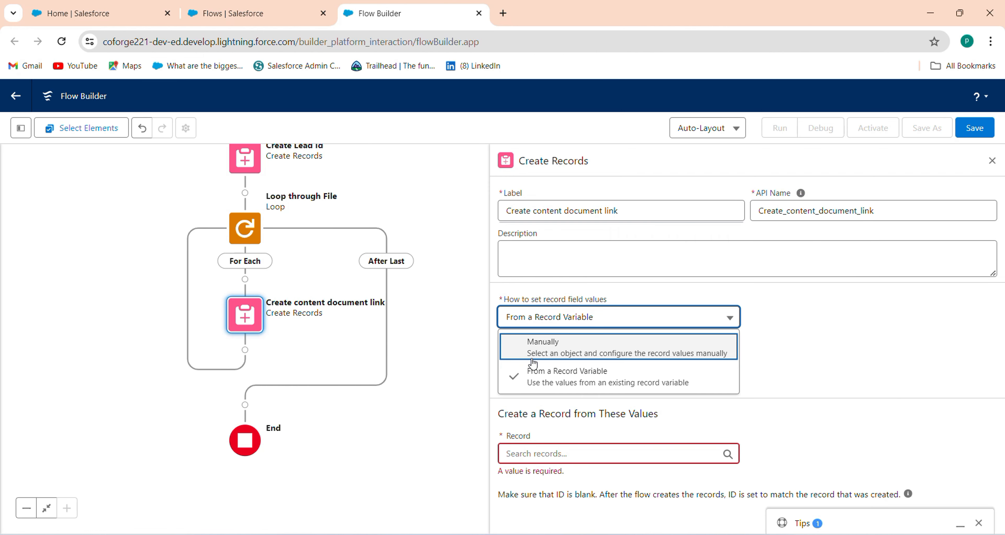
pyautogui.click(534, 362)
pyautogui.click(525, 401)
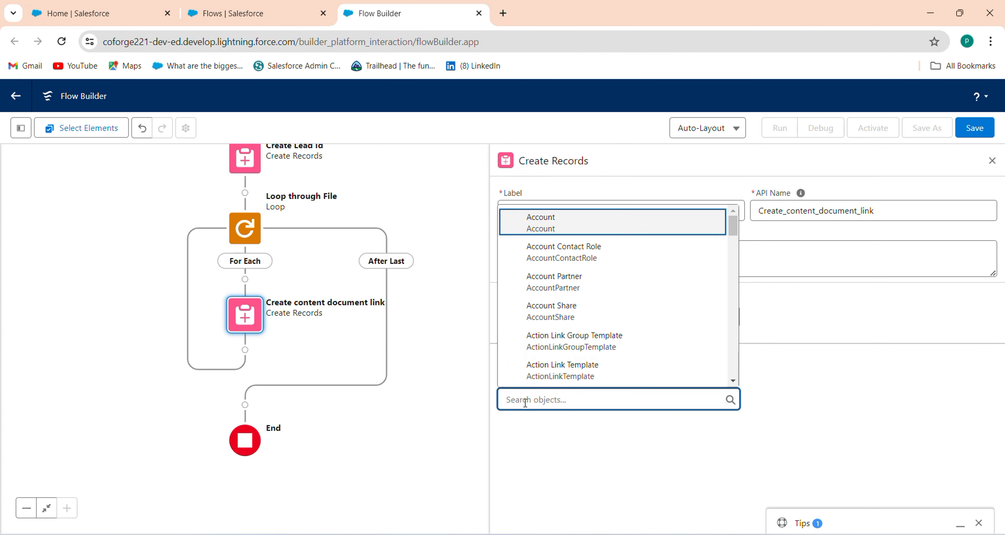
pyautogui.write('cont')
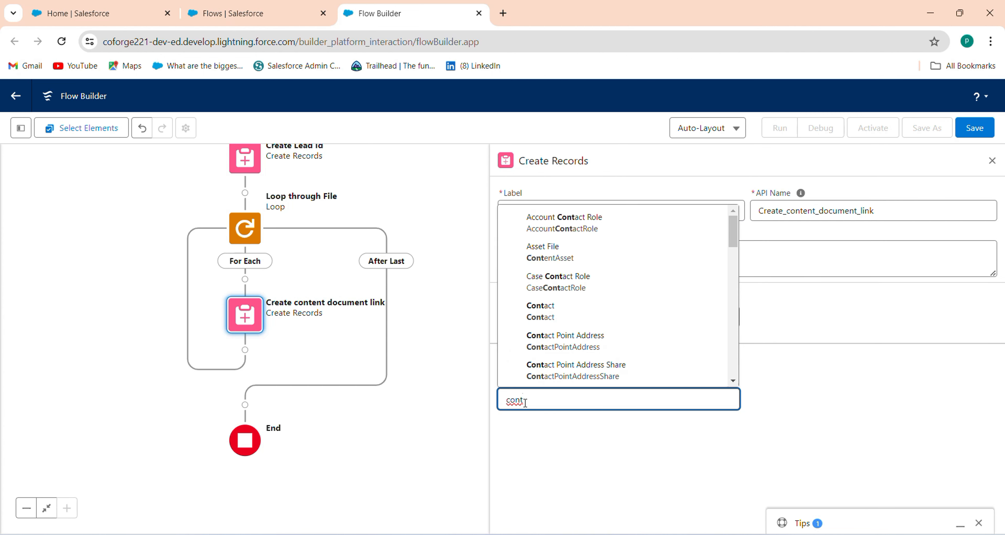
pyautogui.write('en')
pyautogui.click(601, 294)
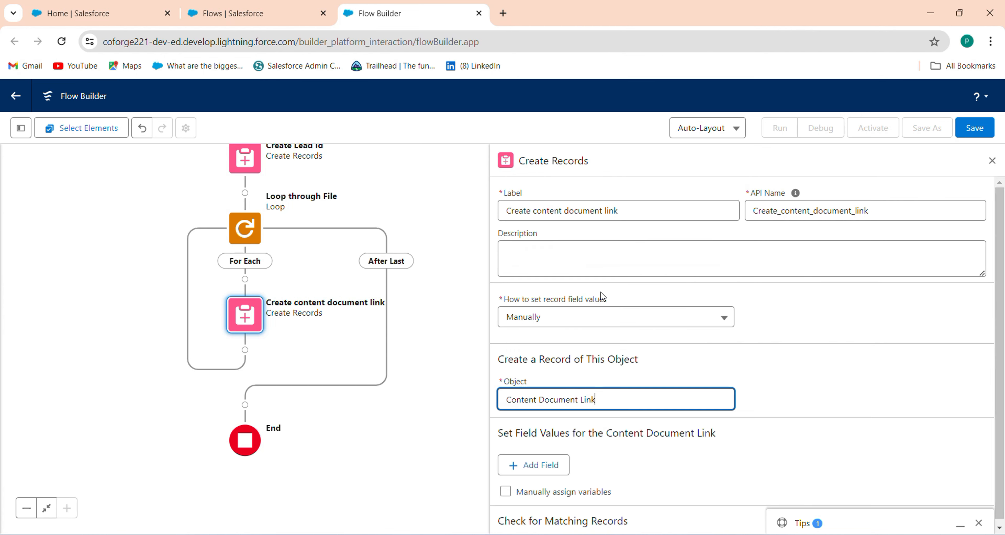
# Step: Set ContentDocumentId to the current loop item and LinkedEntityId to {!Create_Lead_Id}
pyautogui.scroll(-1, 559, 434)
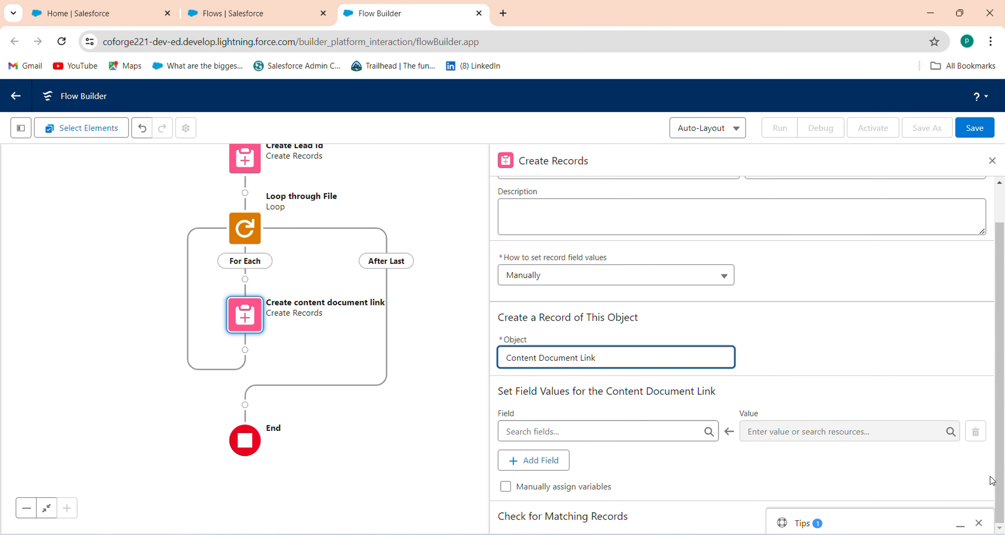
pyautogui.click(559, 432)
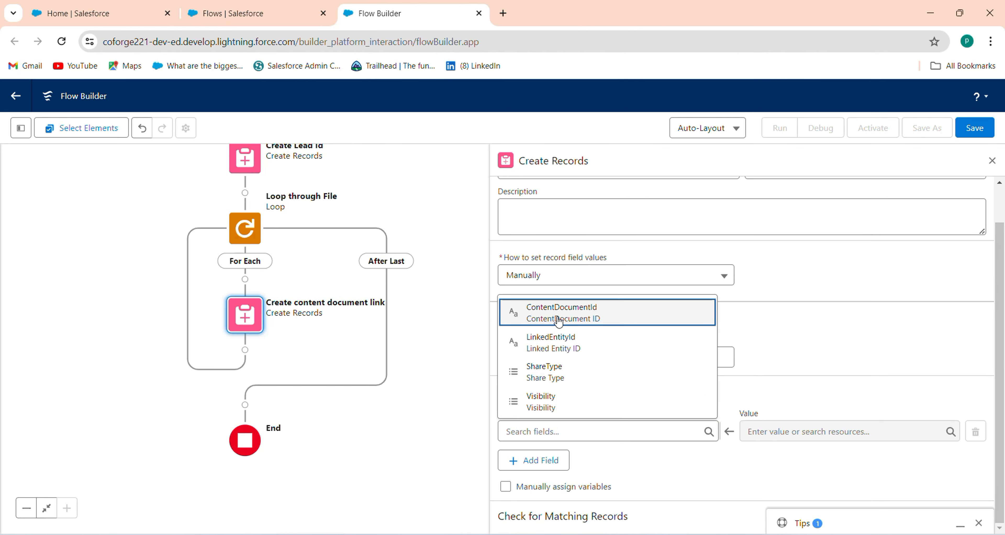
pyautogui.click(559, 321)
pyautogui.click(535, 461)
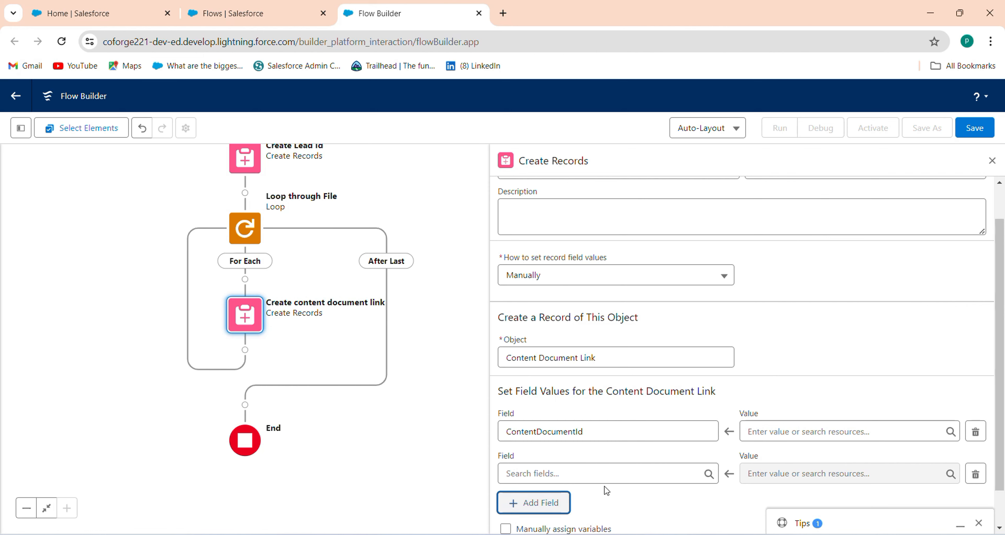
pyautogui.click(620, 475)
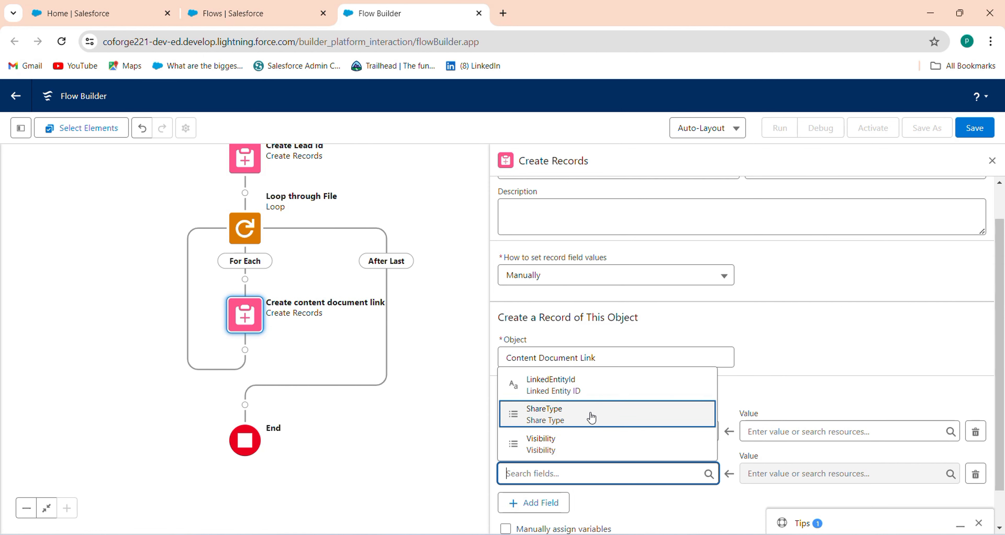
pyautogui.click(610, 385)
pyautogui.click(770, 429)
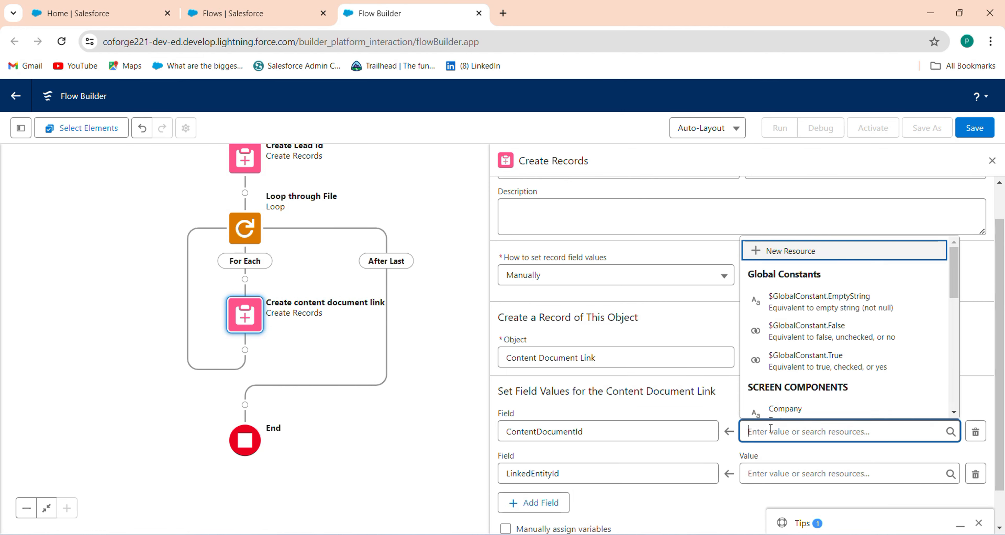
pyautogui.moveTo(953, 289); pyautogui.dragTo(960, 375)
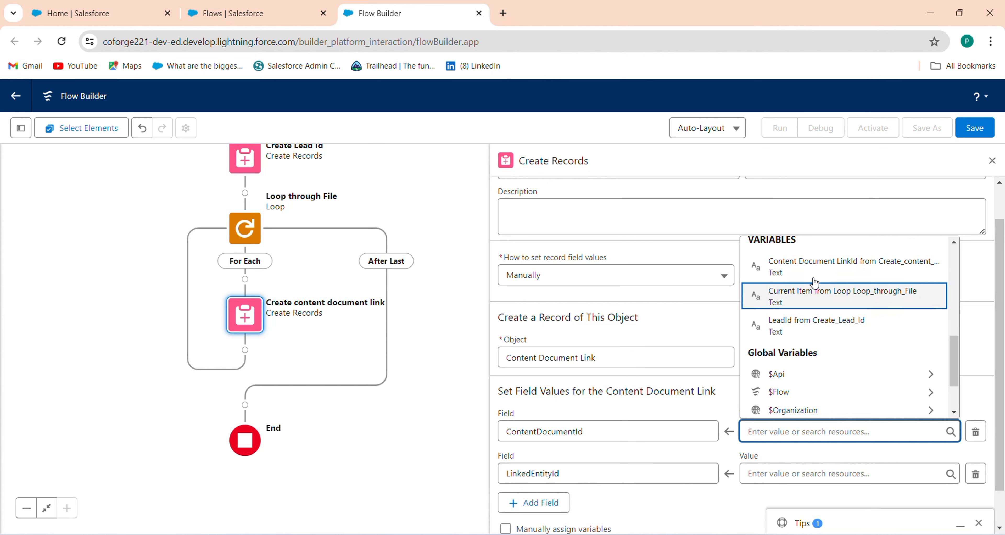
pyautogui.click(823, 296)
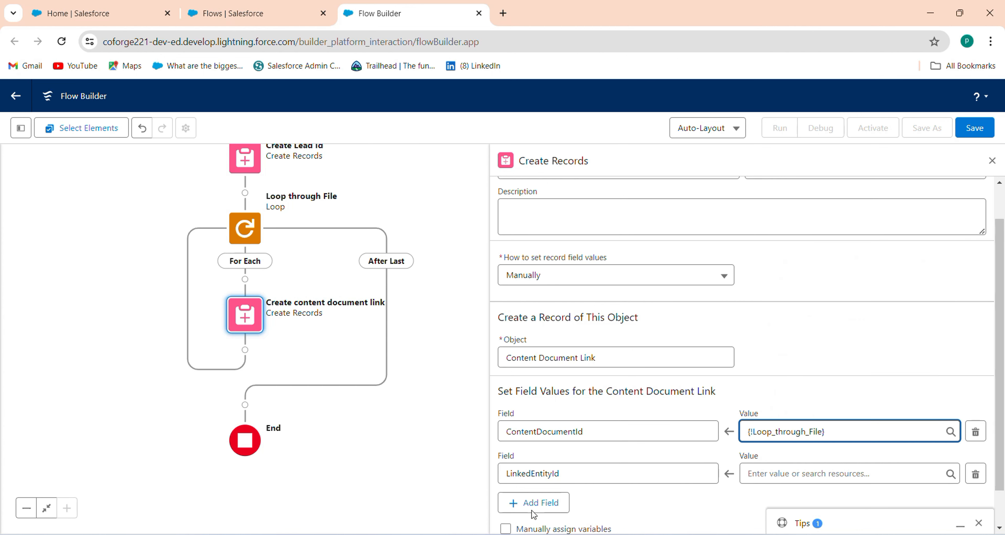
pyautogui.click(771, 478)
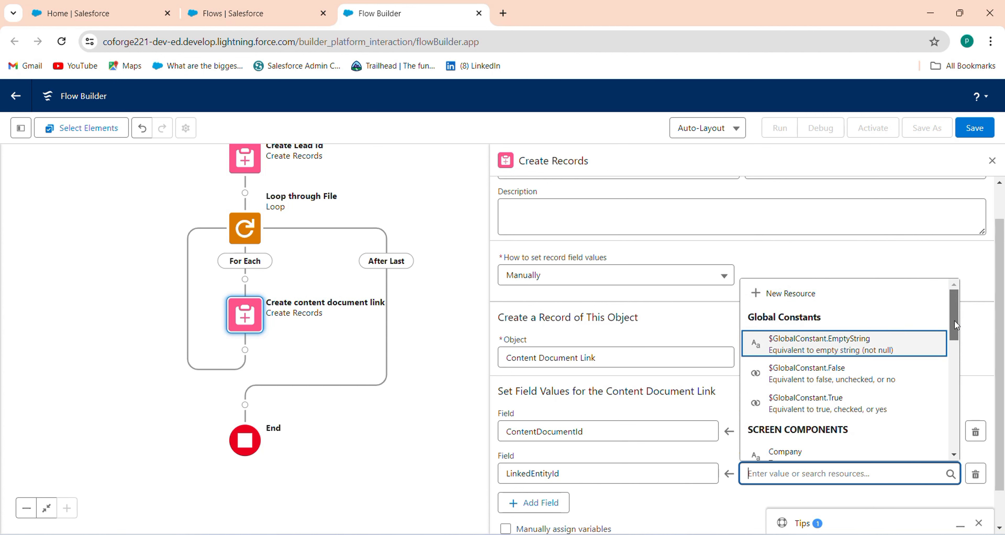
pyautogui.moveTo(953, 319); pyautogui.dragTo(953, 403)
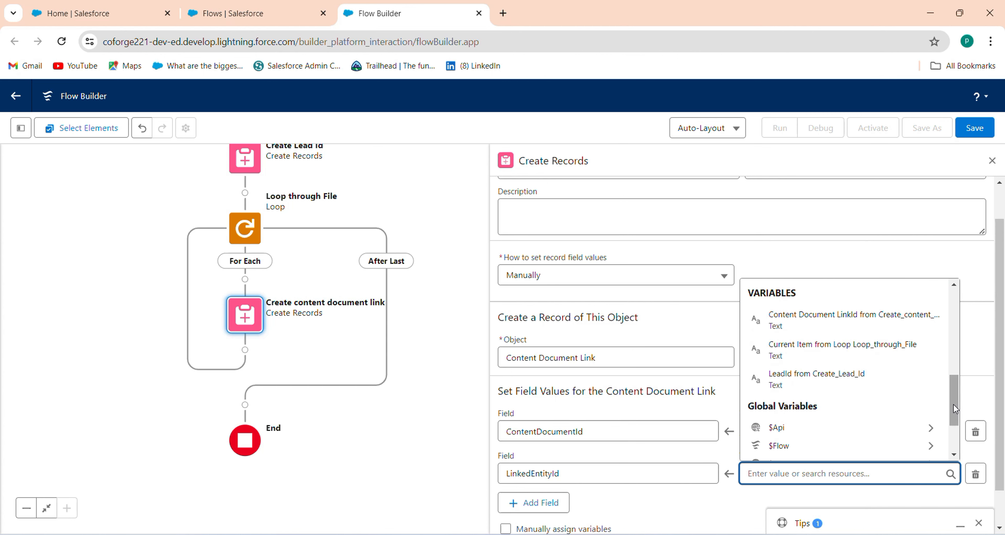
pyautogui.click(870, 390)
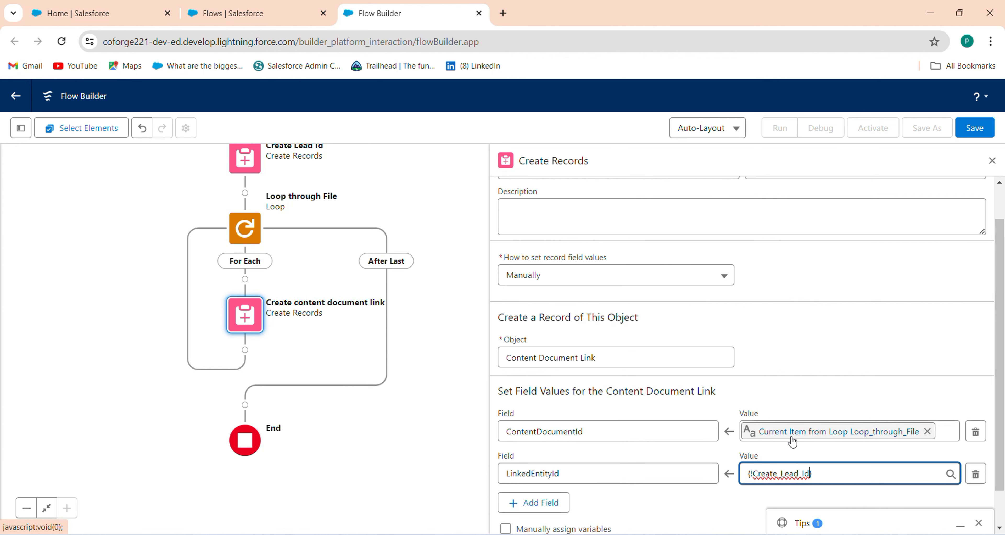
pyautogui.scroll(-1, 1003, 487)
pyautogui.scroll(2, 1003, 487)
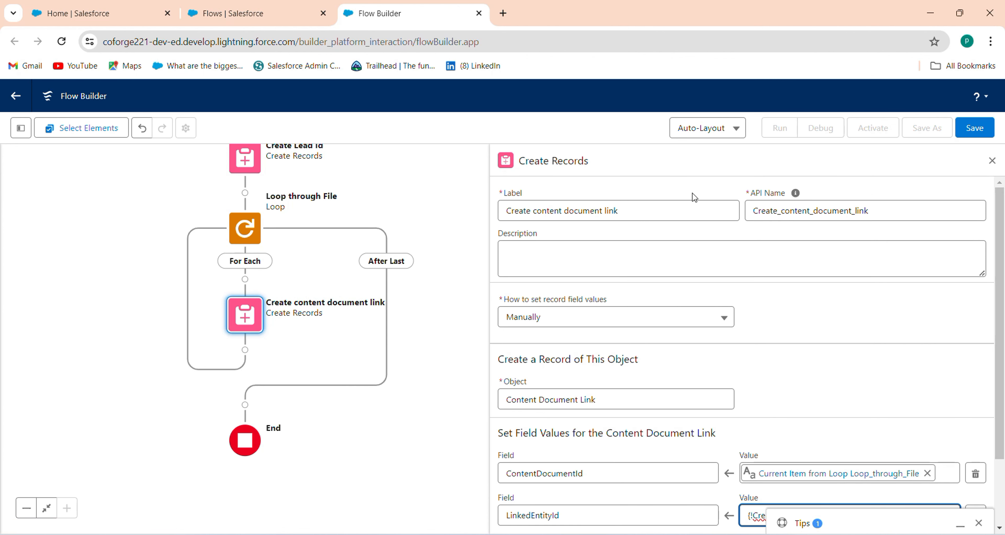
# Step: Set the screen's File Upload component's Allow Multiple Files to {!$GlobalConstant.True}
pyautogui.click(992, 160)
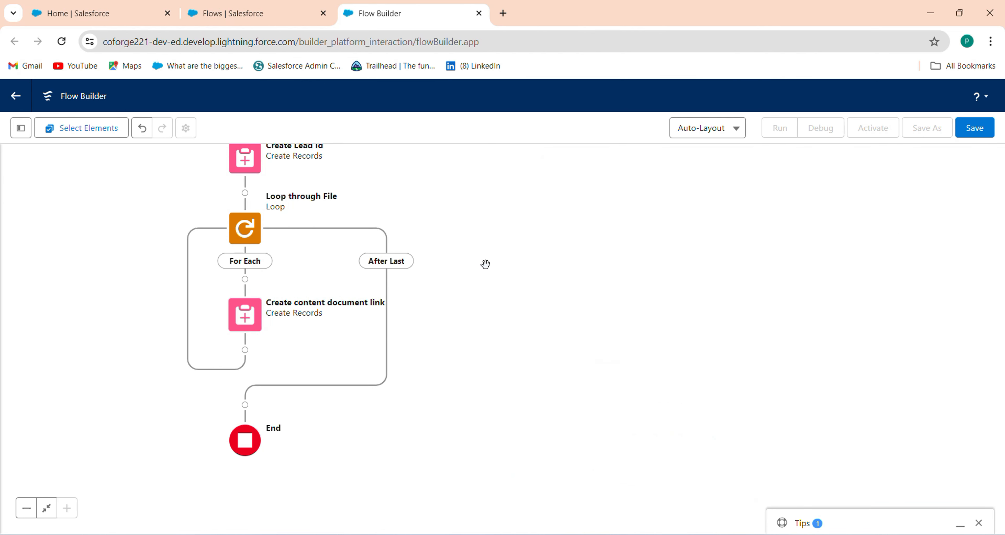
pyautogui.moveTo(482, 263); pyautogui.dragTo(636, 423)
pyautogui.click(404, 251)
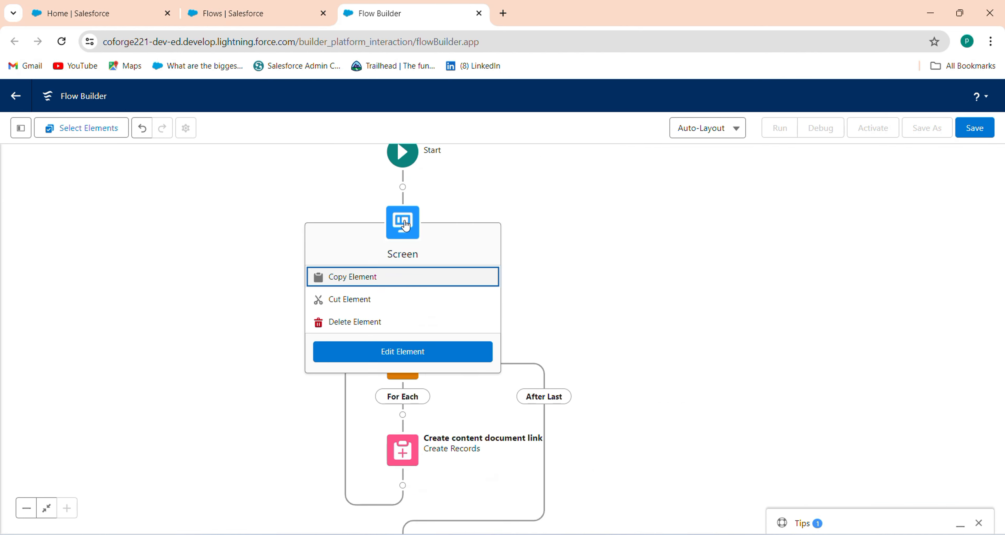
pyautogui.click(404, 352)
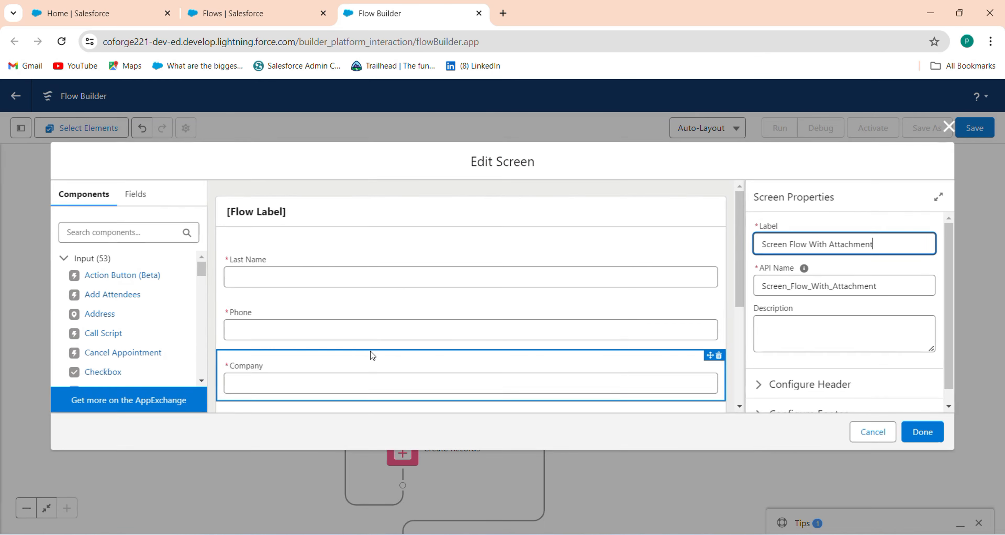
pyautogui.click(746, 353)
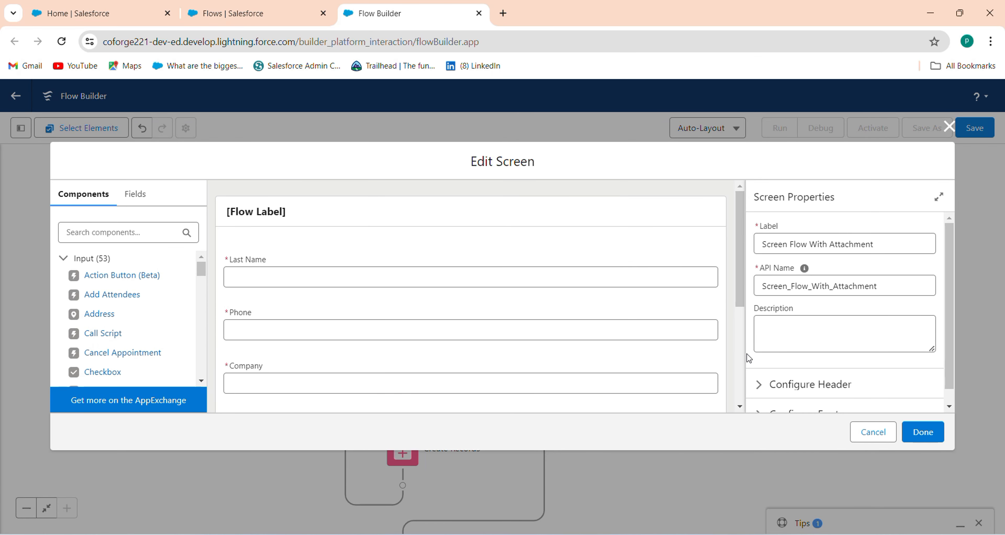
pyautogui.scroll(-5, 585, 331)
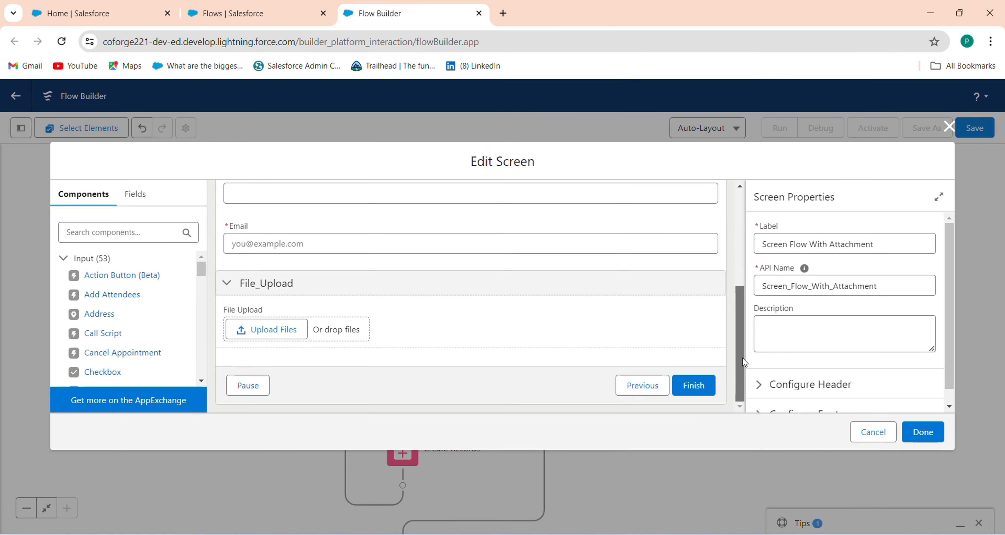
pyautogui.click(594, 343)
pyautogui.scroll(-2, 834, 275)
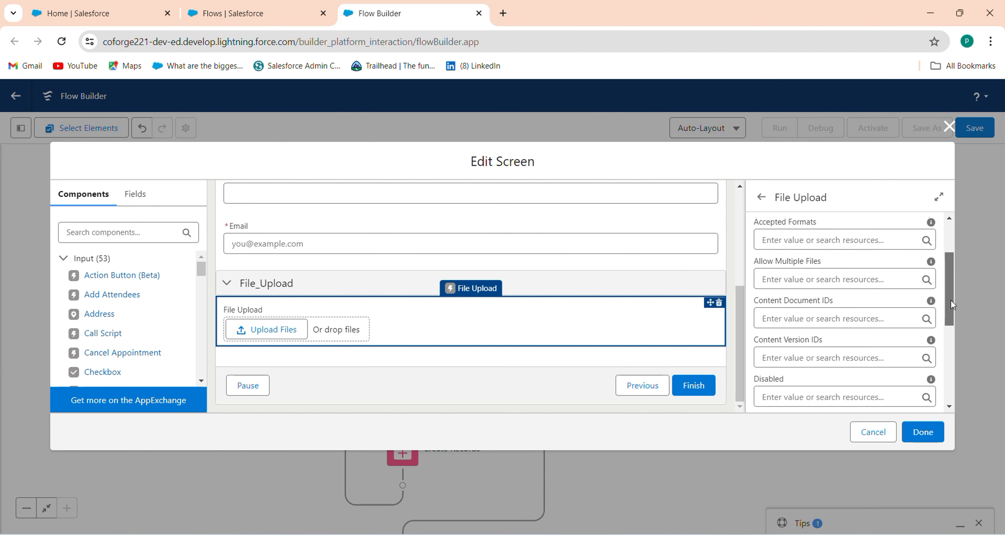
pyautogui.click(832, 275)
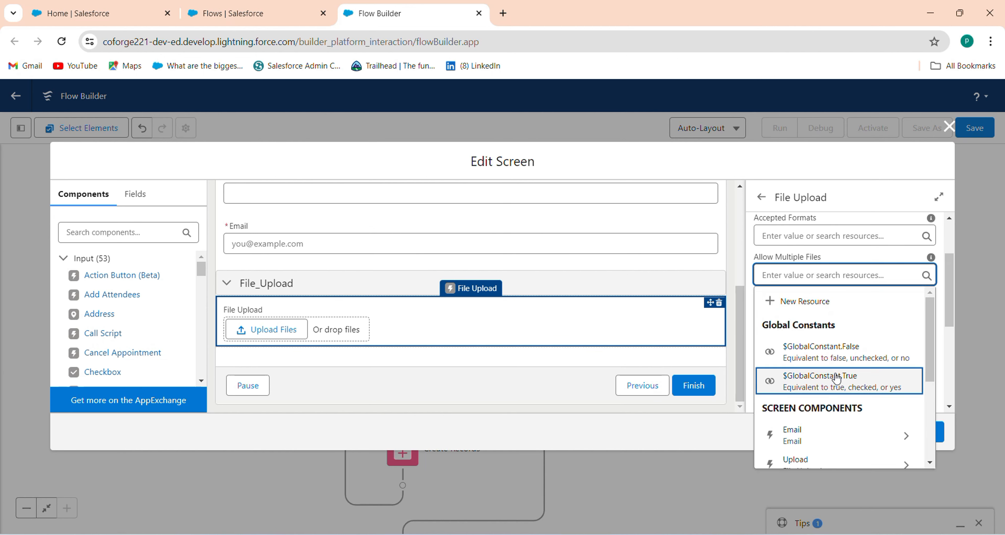
pyautogui.click(834, 376)
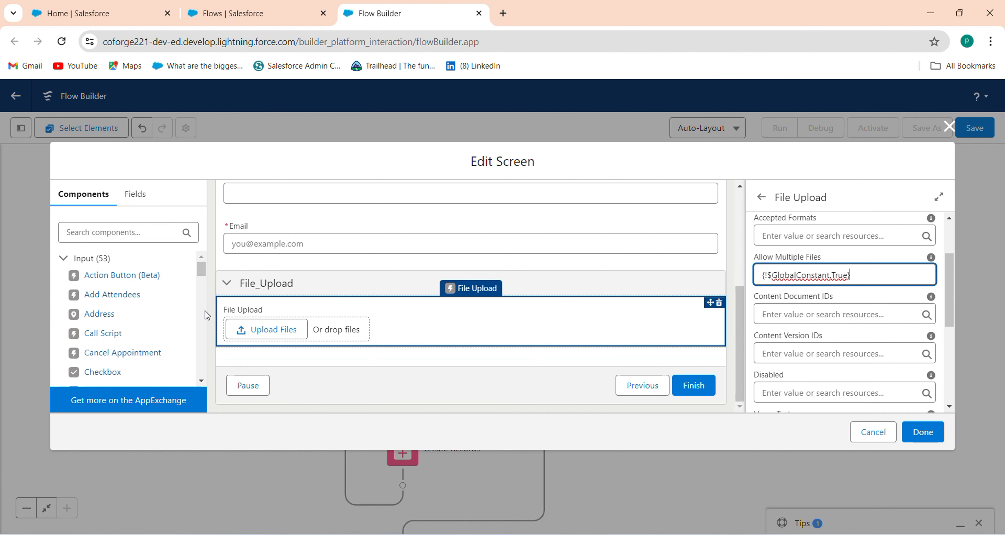
# Step: Place a Display Text component, found by searching 'tex', below the file upload
pyautogui.click(141, 231)
pyautogui.write('t')
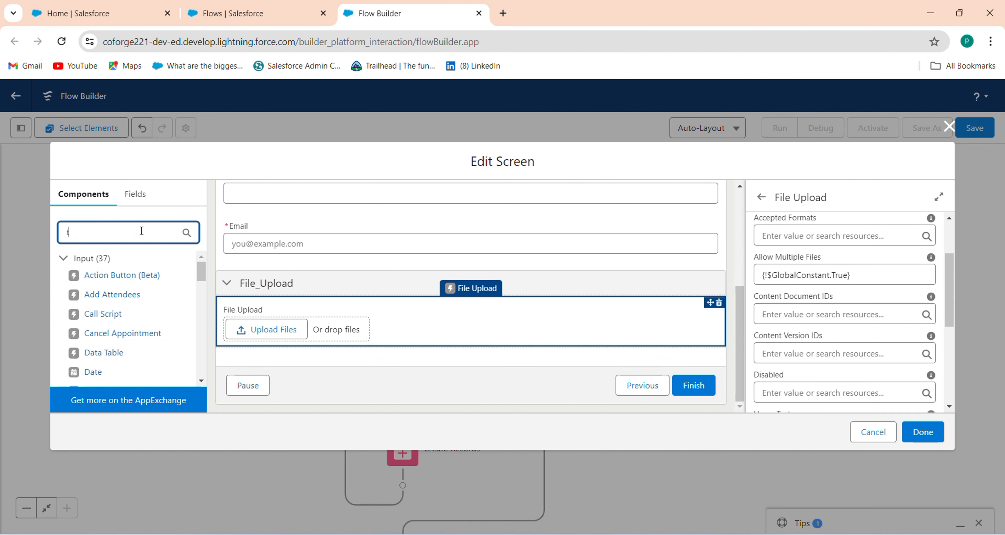
pyautogui.write('ex')
pyautogui.moveTo(117, 329); pyautogui.dragTo(283, 345)
# Step: Write the Display Text message 'File Upload Name' followed by {!Upload.fileNames}
pyautogui.click(795, 248)
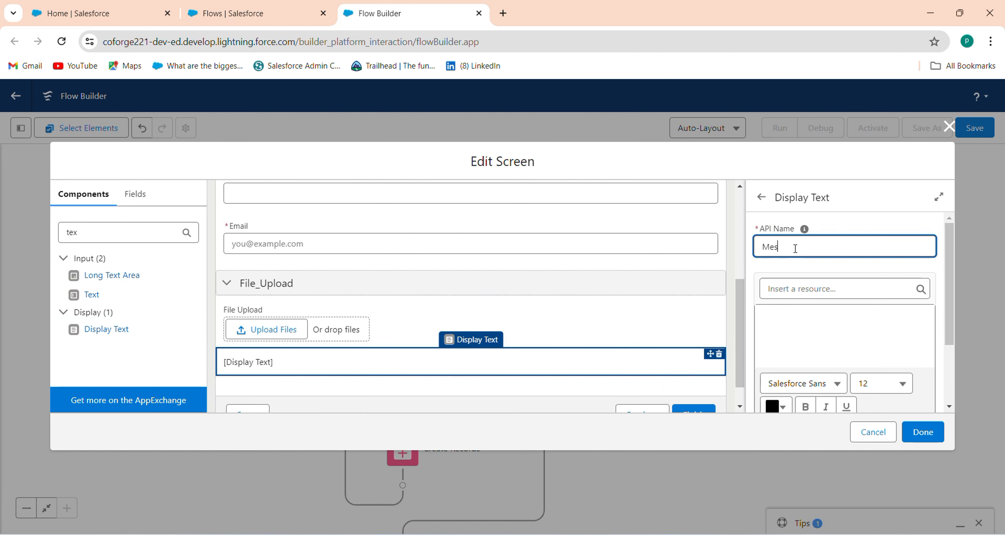
pyautogui.click(802, 328)
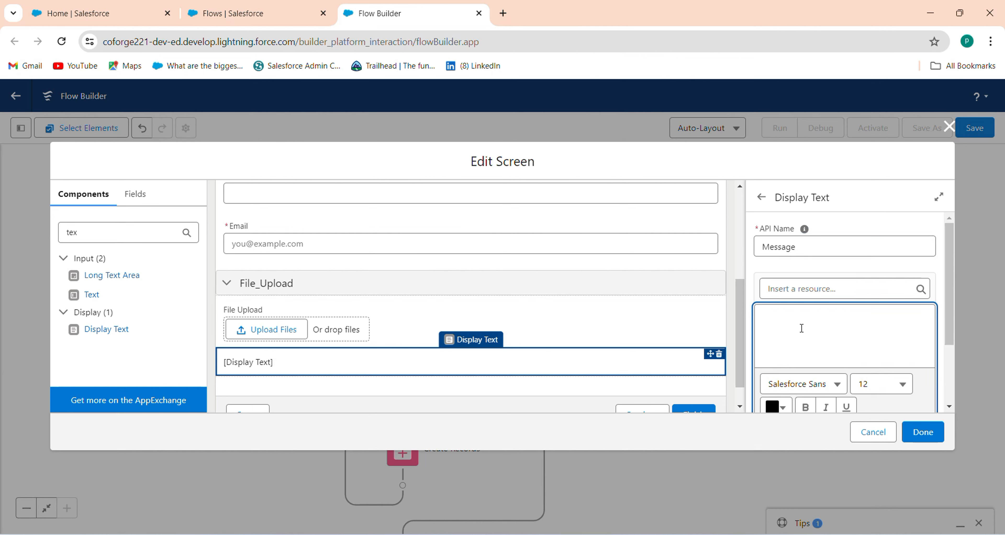
pyautogui.write('File Upload name')
pyautogui.press('BackSpace')
pyautogui.press('BackSpace')
pyautogui.press('BackSpace')
pyautogui.press('BackSpace')
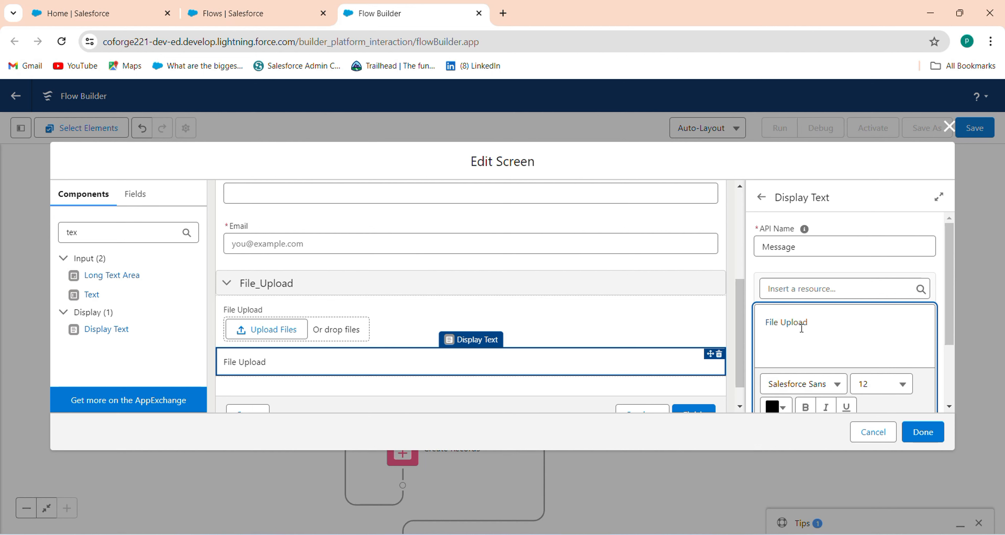
pyautogui.write('Name:')
pyautogui.click(856, 290)
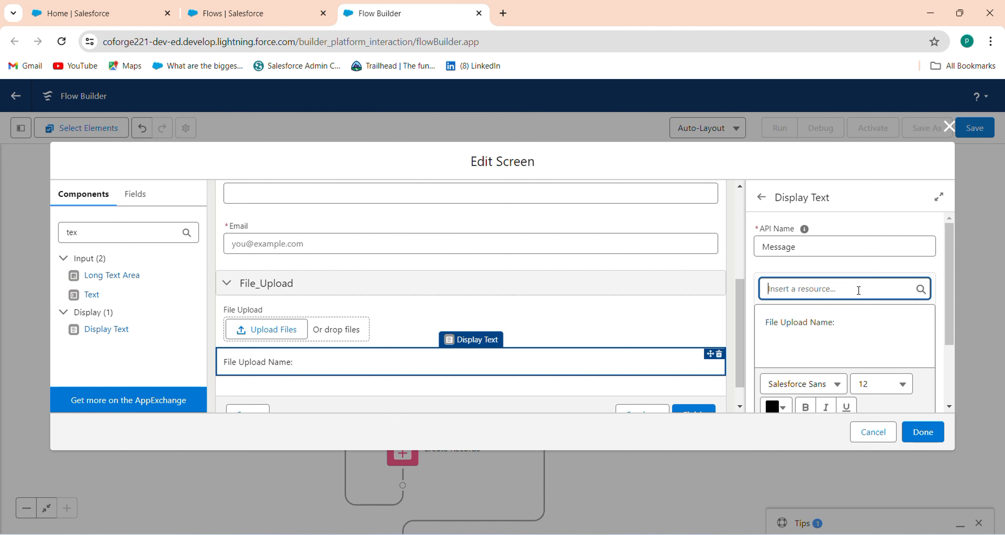
pyautogui.moveTo(929, 352); pyautogui.dragTo(920, 389)
pyautogui.click(863, 372)
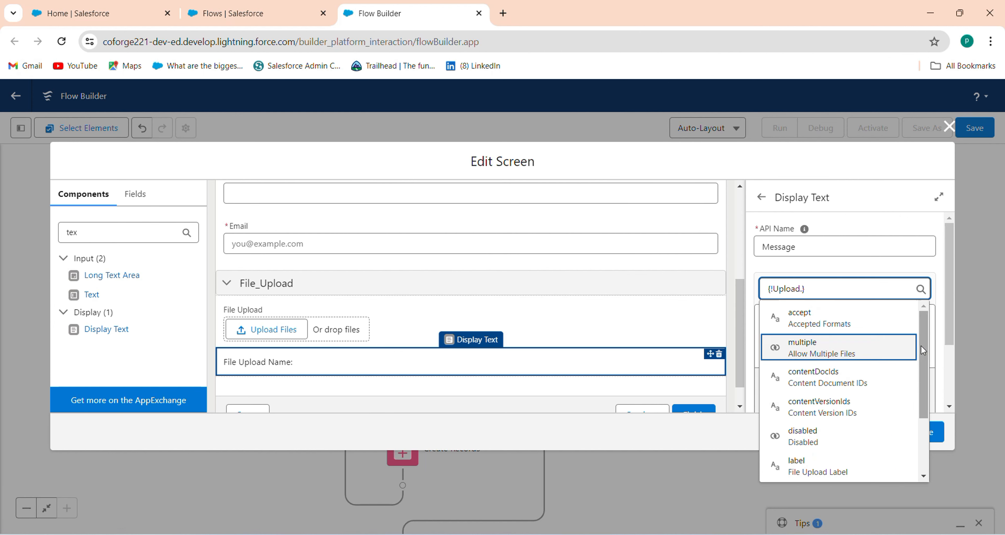
pyautogui.click(856, 327)
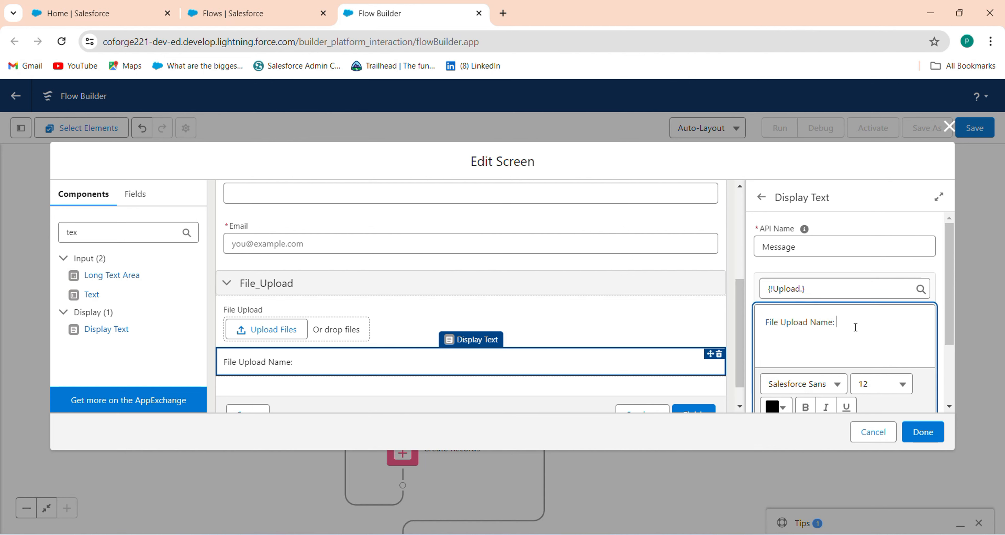
pyautogui.click(794, 287)
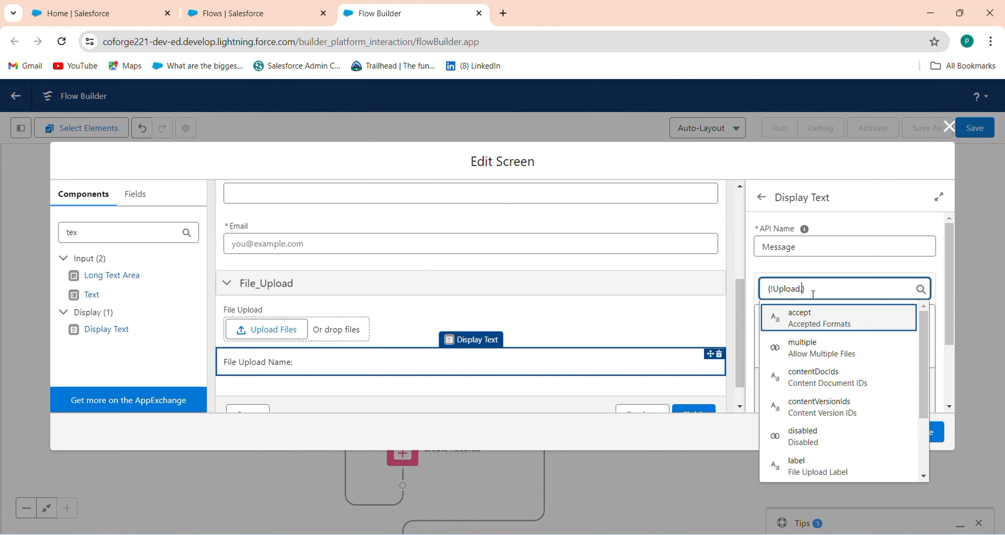
pyautogui.moveTo(923, 366); pyautogui.dragTo(927, 453)
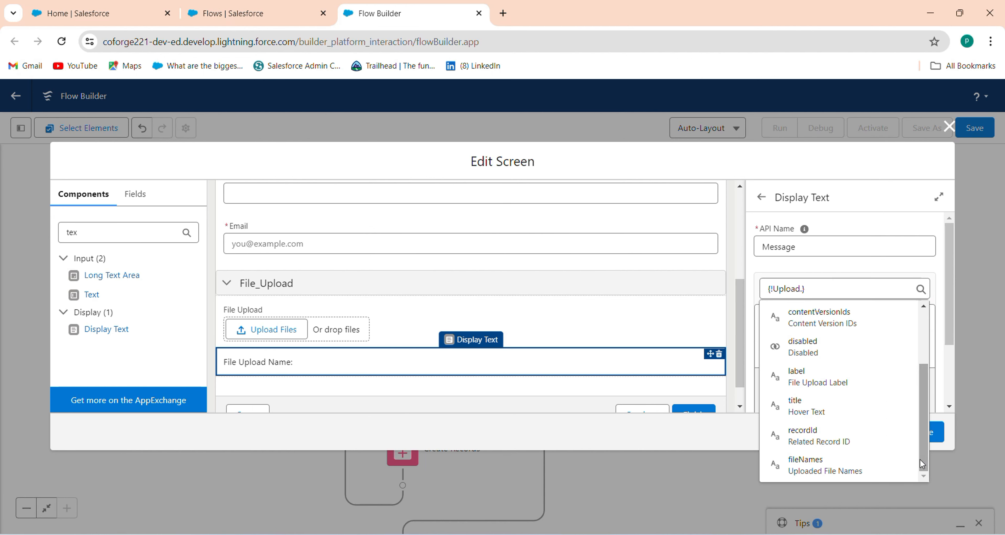
pyautogui.click(872, 468)
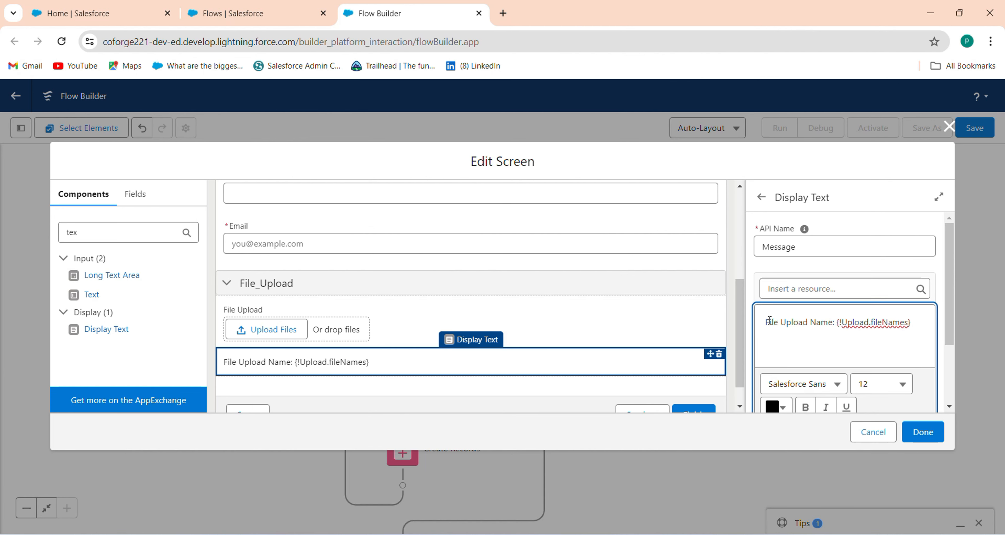
# Step: Make the 'File Upload Name' label bold and red #EA0000
pyautogui.moveTo(764, 322); pyautogui.dragTo(831, 322)
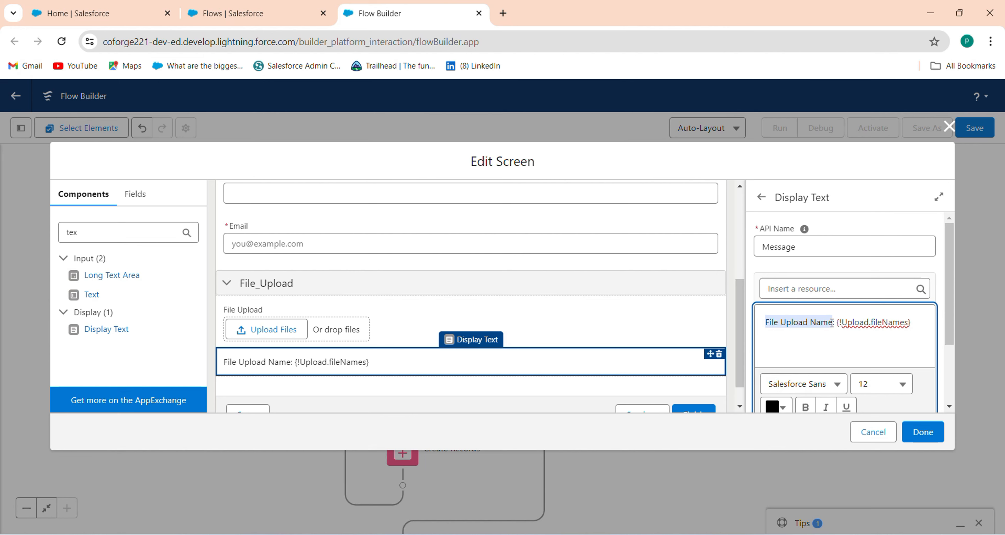
pyautogui.scroll(-3, 949, 339)
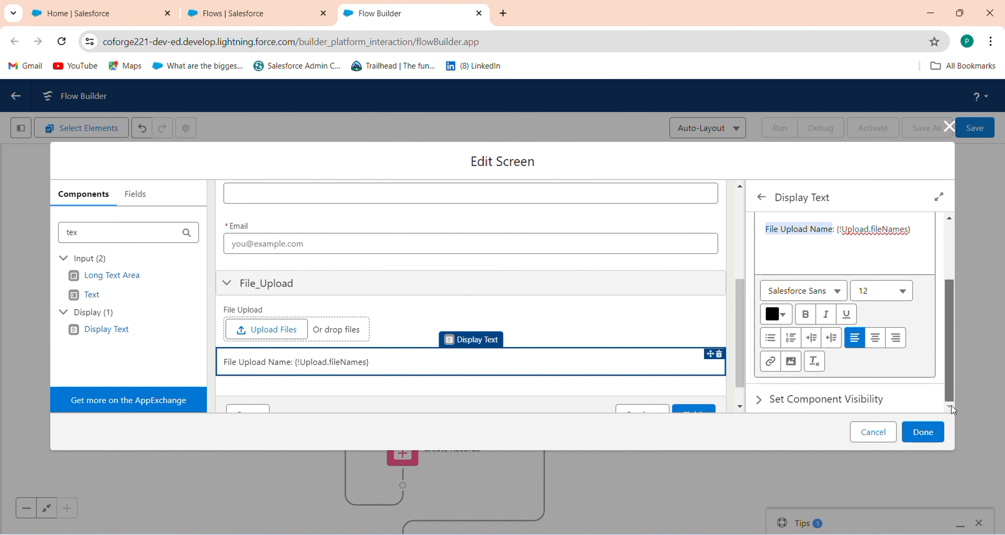
pyautogui.click(804, 317)
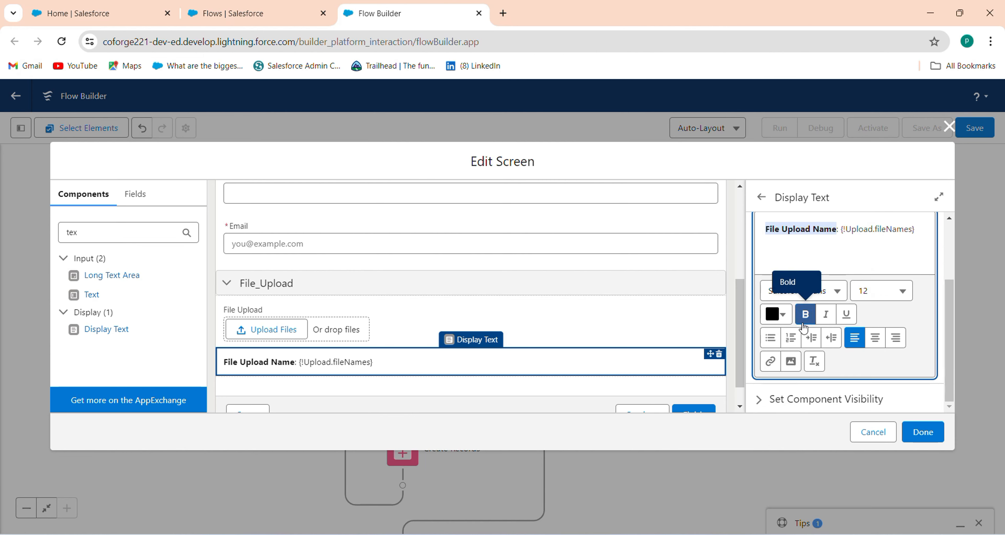
pyautogui.click(784, 319)
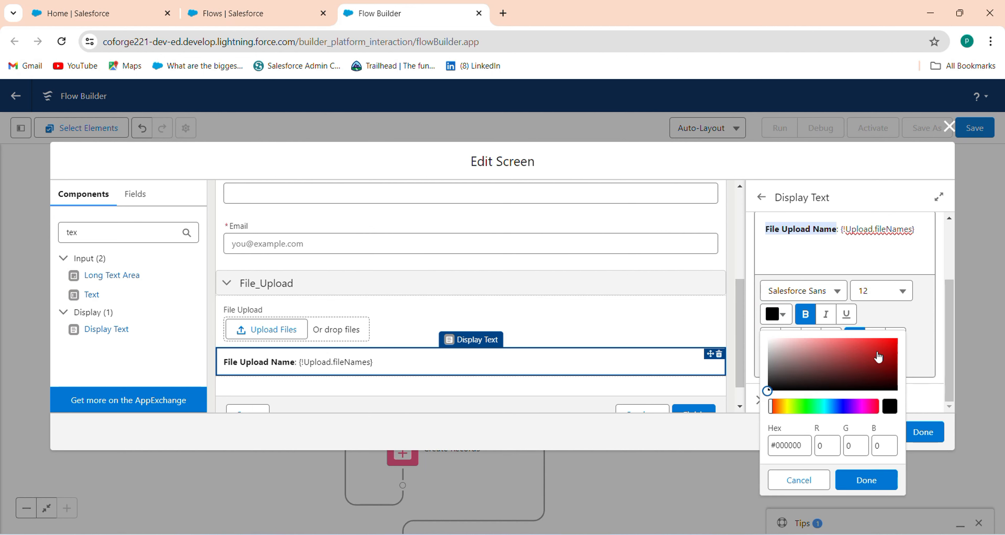
pyautogui.moveTo(878, 357); pyautogui.dragTo(896, 343)
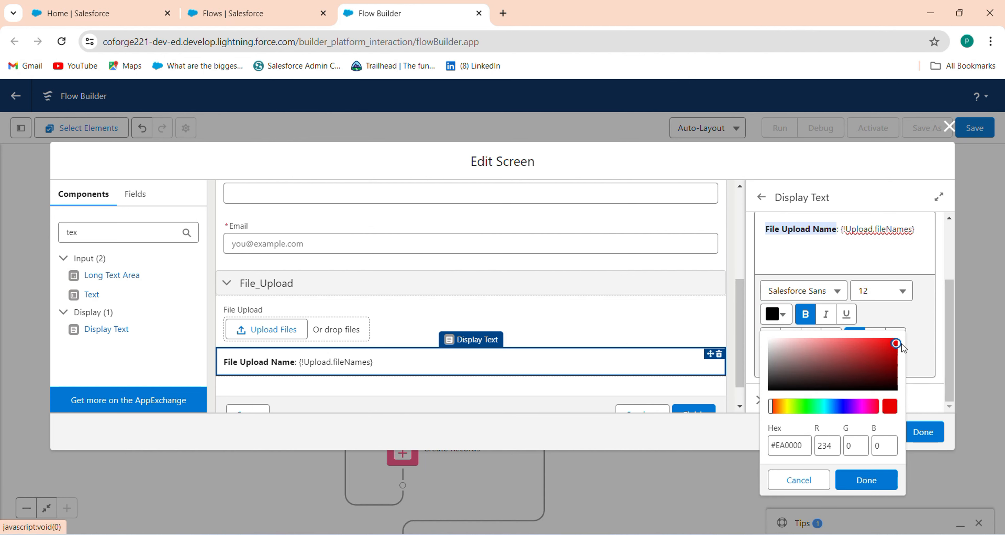
pyautogui.click(876, 485)
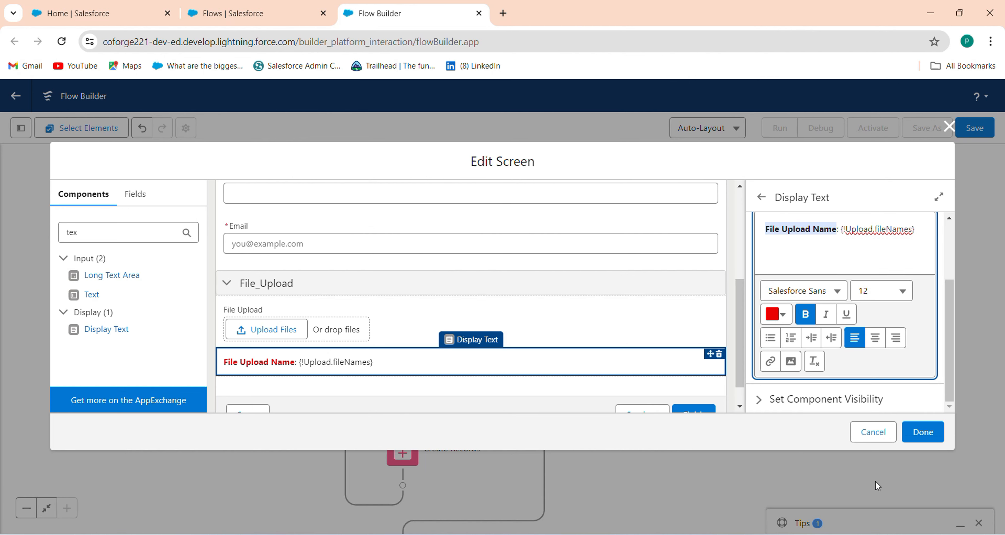
pyautogui.click(806, 264)
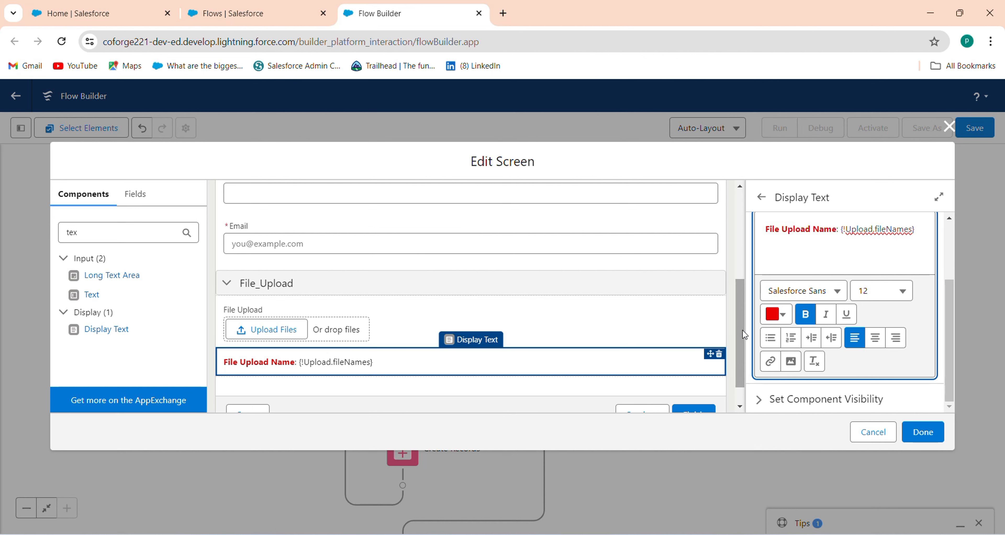
pyautogui.moveTo(740, 325); pyautogui.dragTo(726, 220)
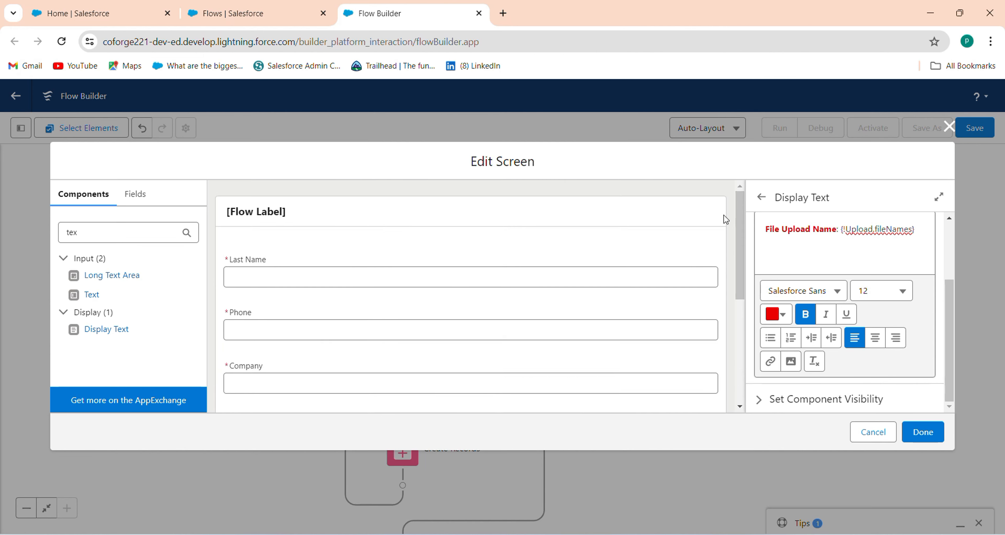
# Step: Save the flow with label 'File Upload With Single Screen' and activate Version 1
pyautogui.click(512, 226)
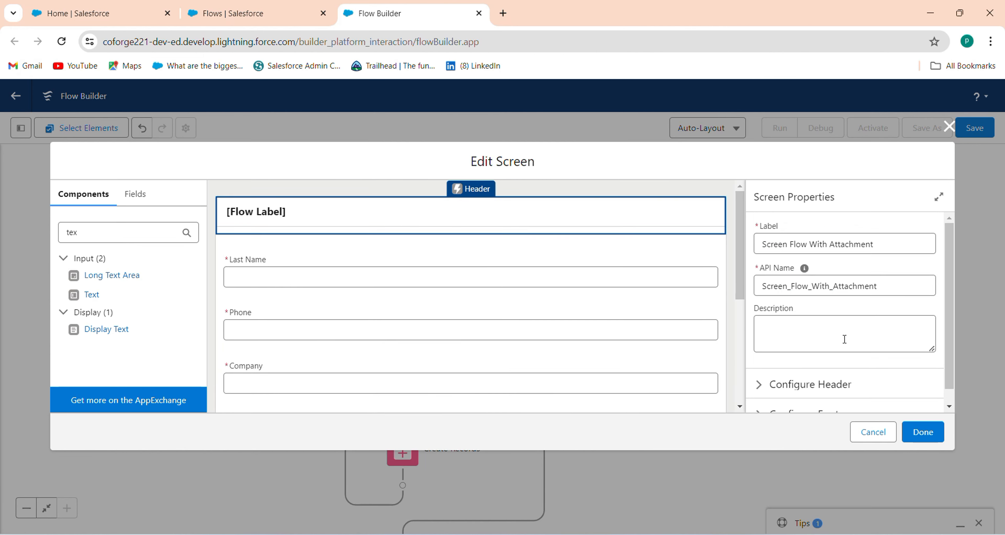
pyautogui.click(921, 434)
pyautogui.click(972, 129)
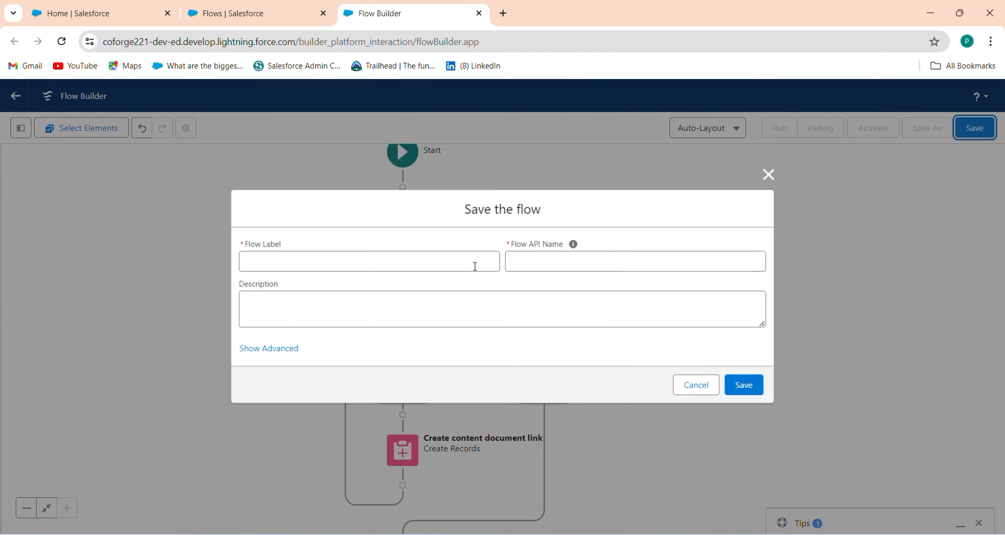
pyautogui.click(381, 265)
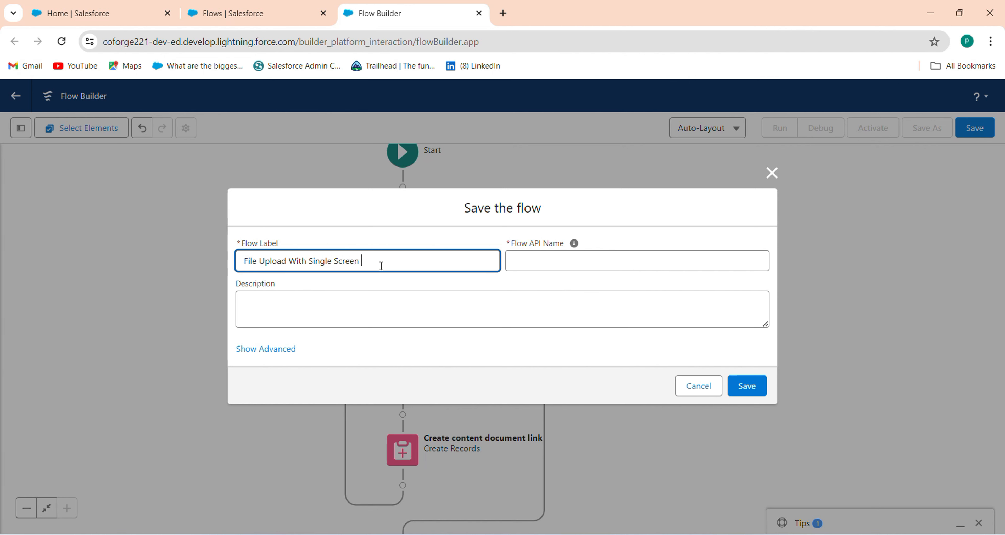
pyautogui.click(567, 253)
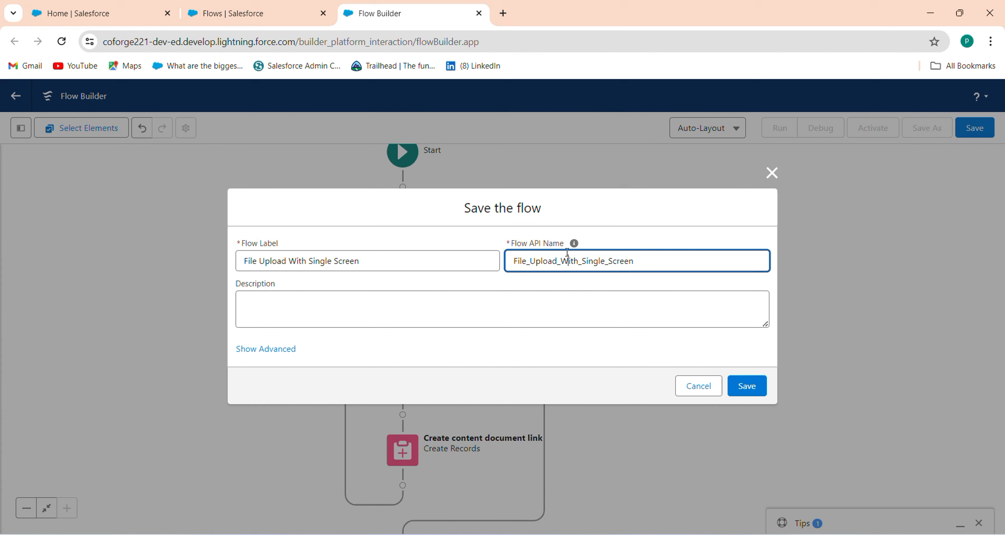
pyautogui.click(744, 384)
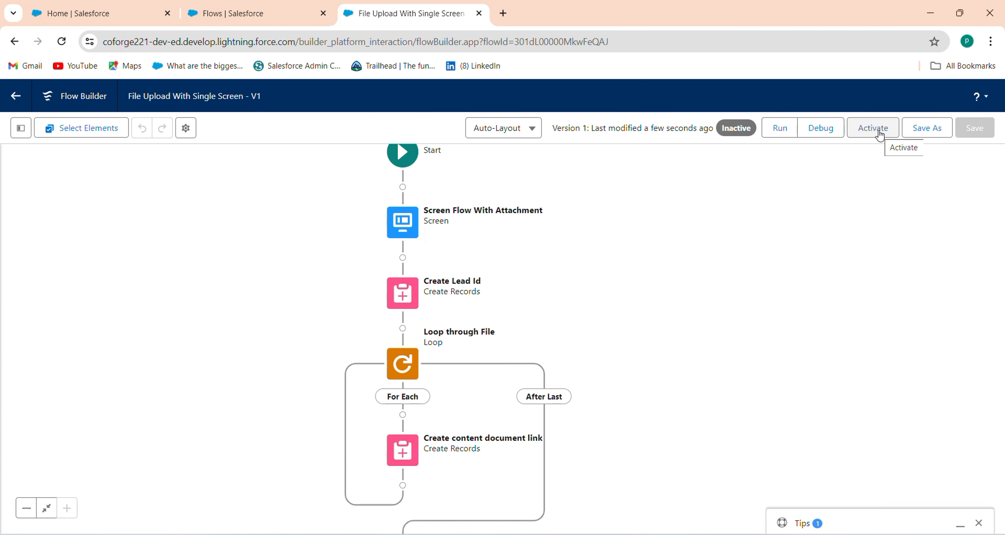
pyautogui.click(881, 134)
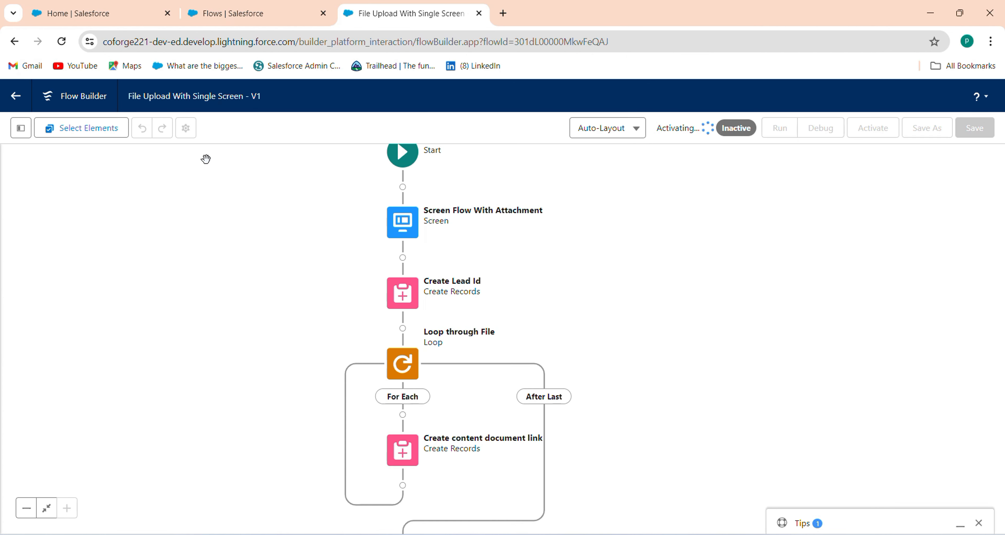
# Step: Reload the Salesforce Home page and open it in Lightning App Builder with Edit Page
pyautogui.click(90, 12)
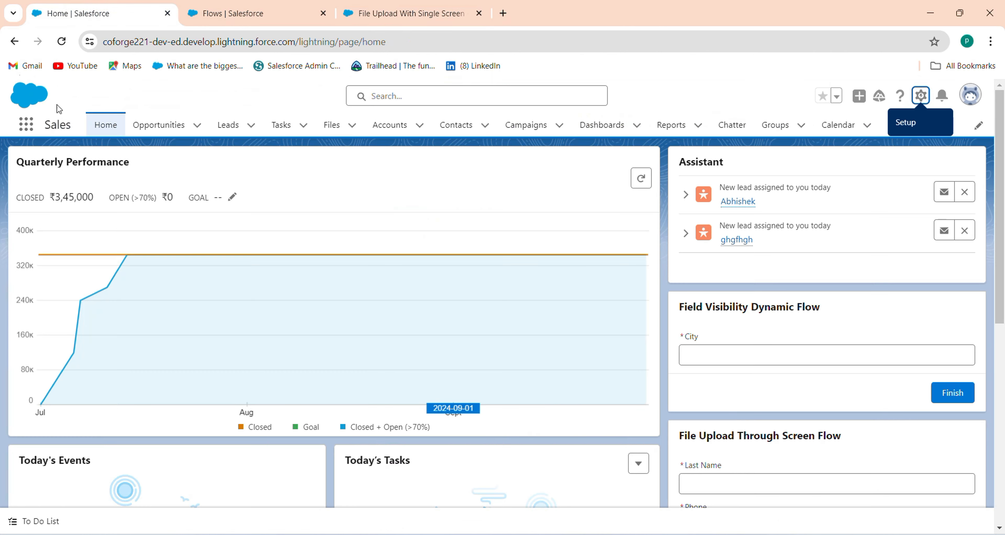
pyautogui.click(112, 130)
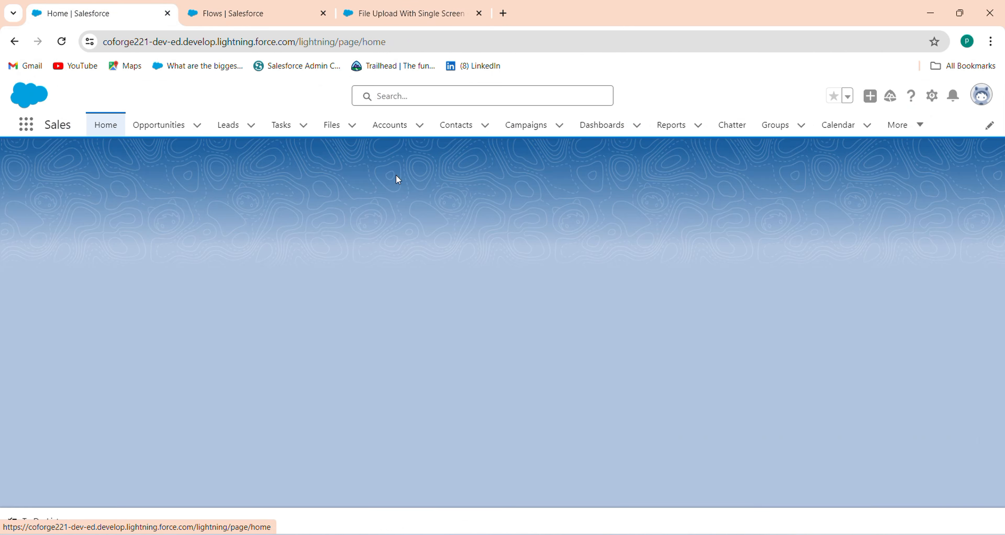
pyautogui.click(920, 102)
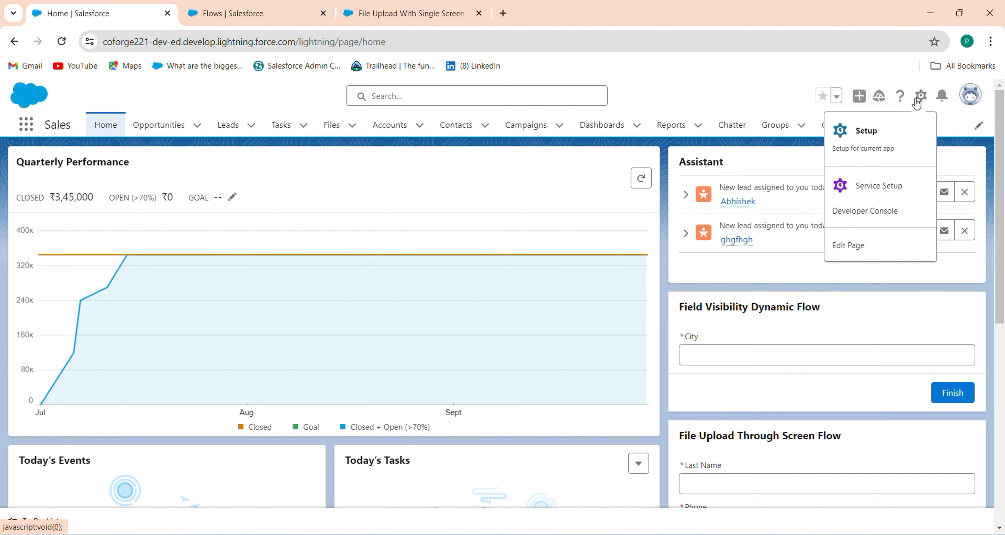
pyautogui.click(855, 246)
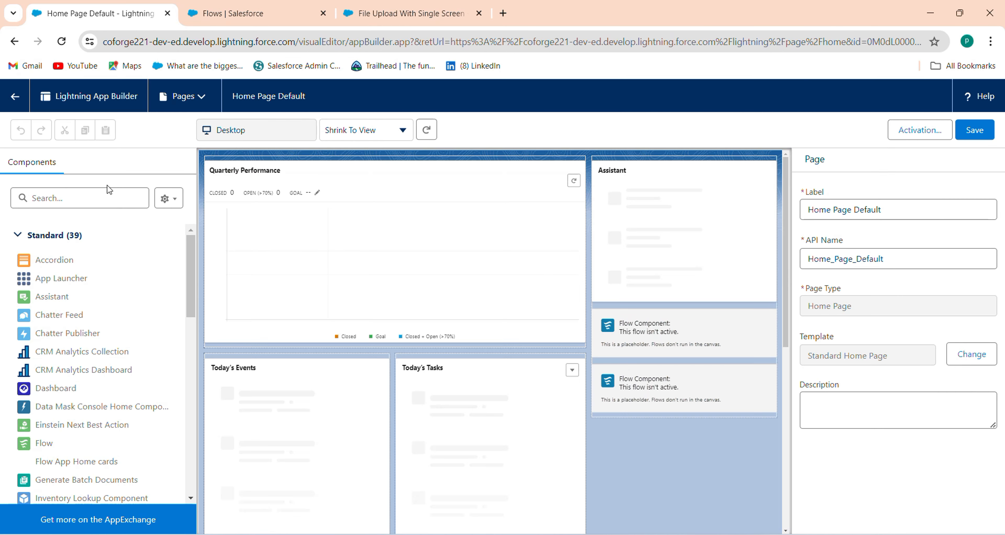
# Step: Add a Flow component running File Upload With Single Screen to the right column and save
pyautogui.click(109, 191)
pyautogui.write('flo')
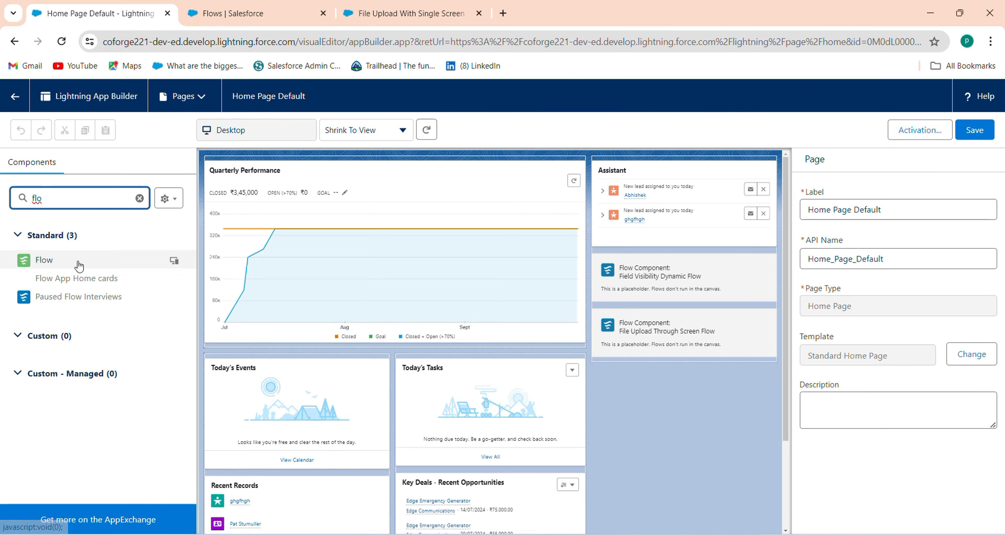
pyautogui.moveTo(78, 260); pyautogui.dragTo(672, 351)
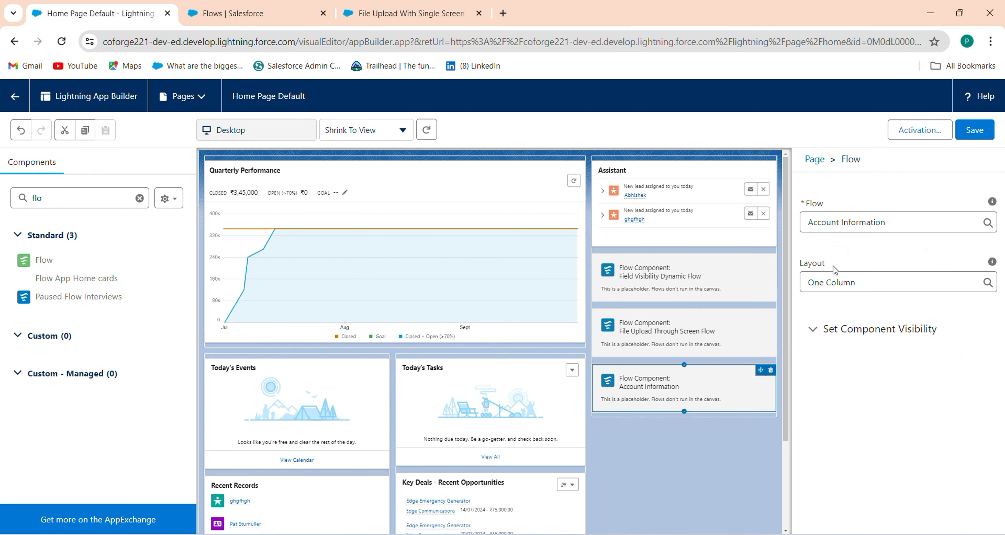
pyautogui.click(896, 227)
pyautogui.moveTo(897, 226); pyautogui.dragTo(777, 225)
pyautogui.press('BackSpace')
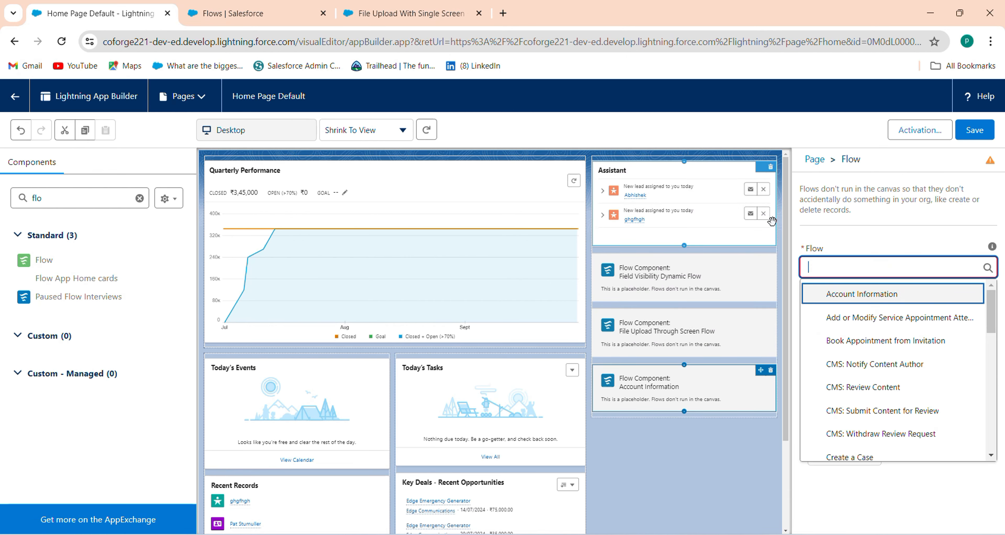
pyautogui.write('fi')
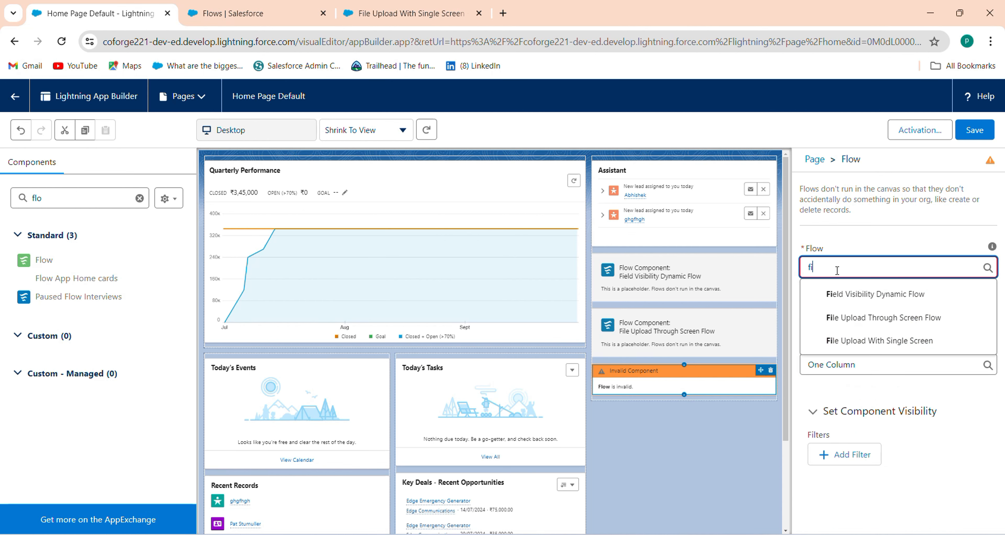
pyautogui.click(873, 340)
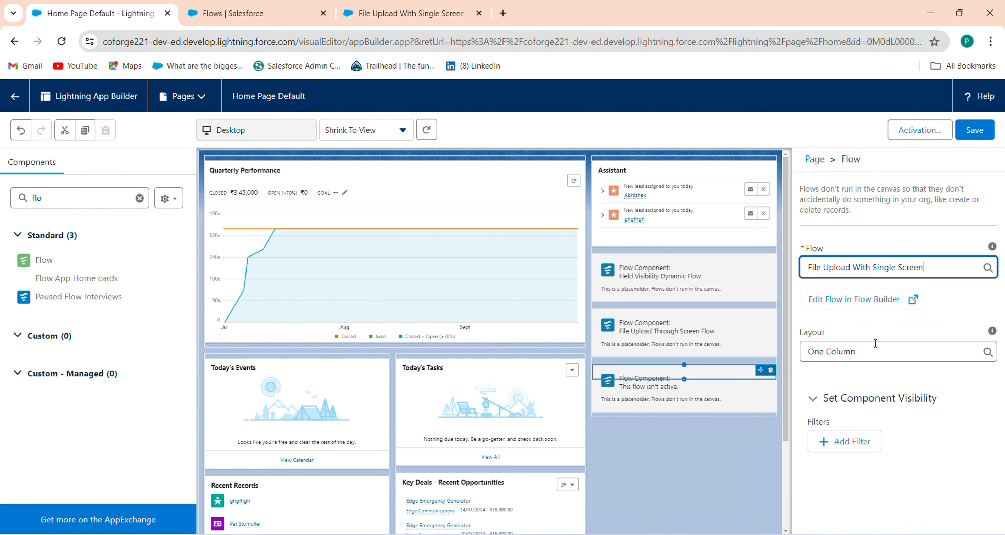
pyautogui.click(973, 131)
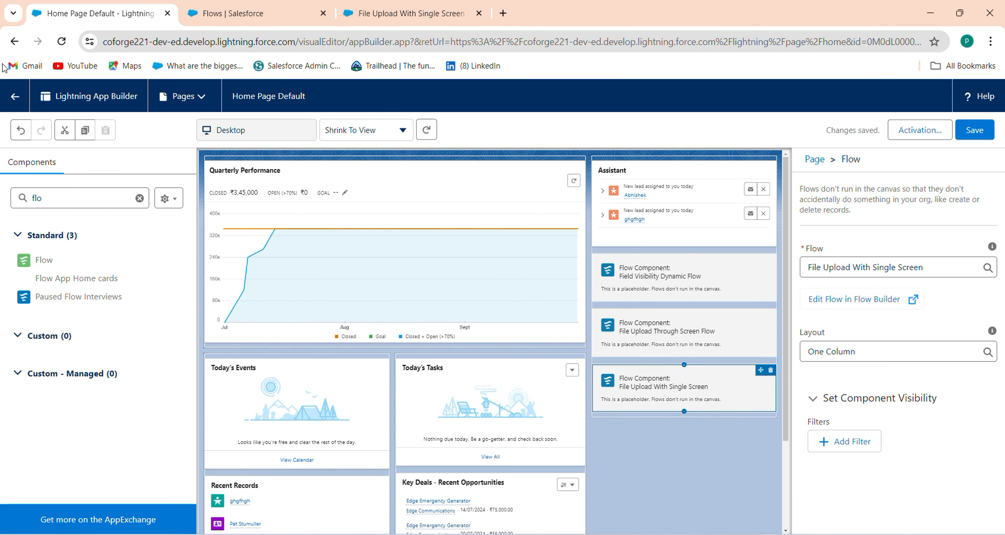
pyautogui.click(13, 99)
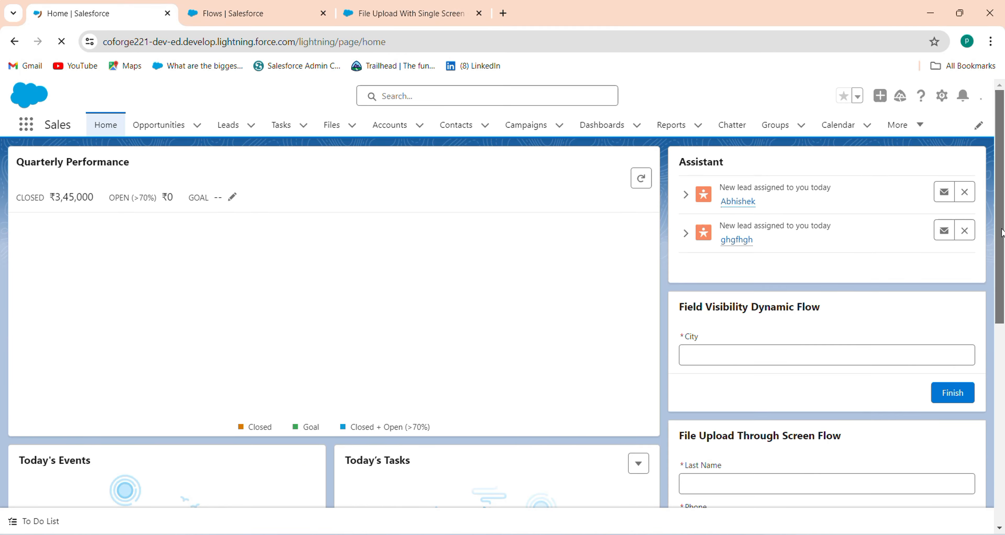
# Step: Return to the Home page and open the Leads tab's My Leads list
pyautogui.moveTo(1002, 272)
pyautogui.mouseDown()
pyautogui.moveTo(1003, 514)
pyautogui.moveTo(1003, 277)
pyautogui.mouseUp()
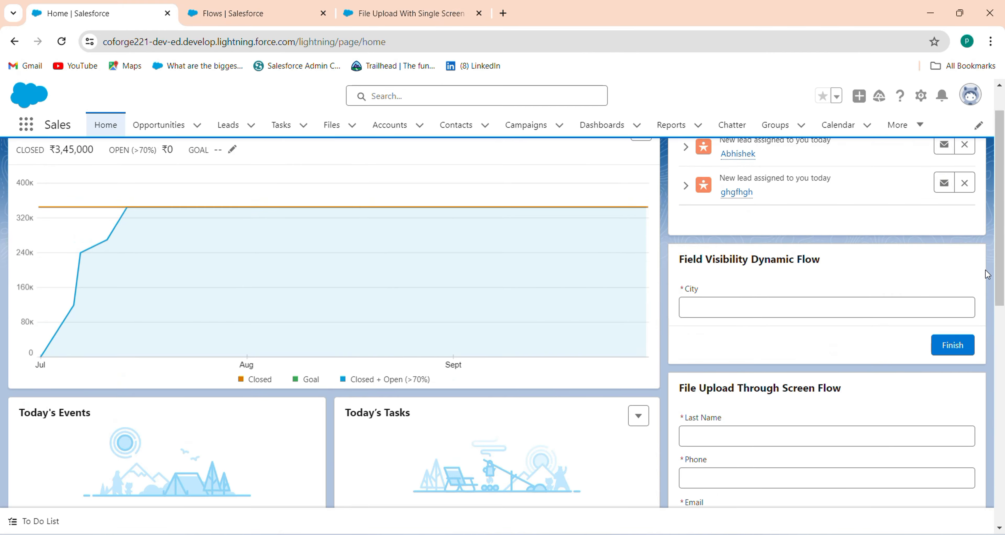
pyautogui.click(228, 127)
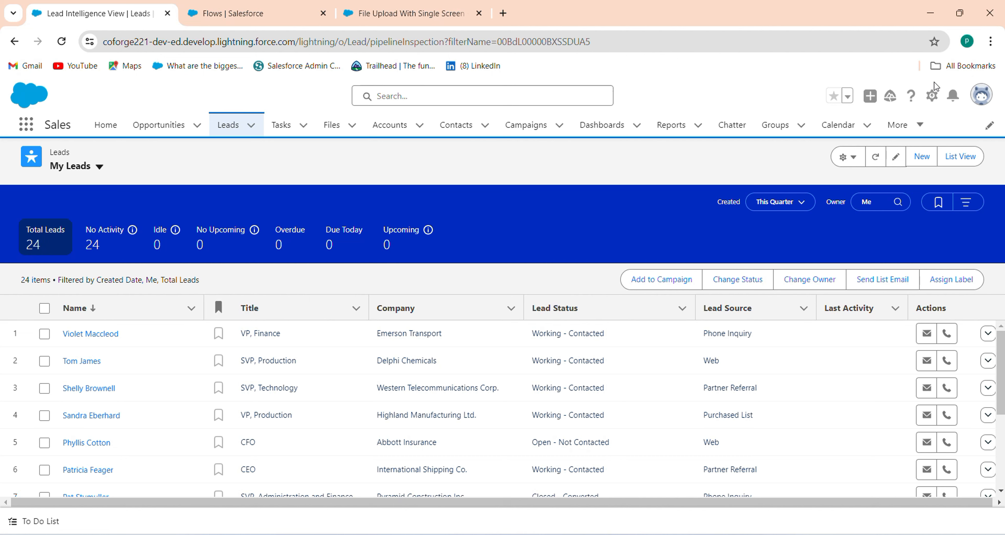
# Step: In Setup, find Lead Intelligence View Setup and switch Lead Intelligence View off
pyautogui.click(932, 95)
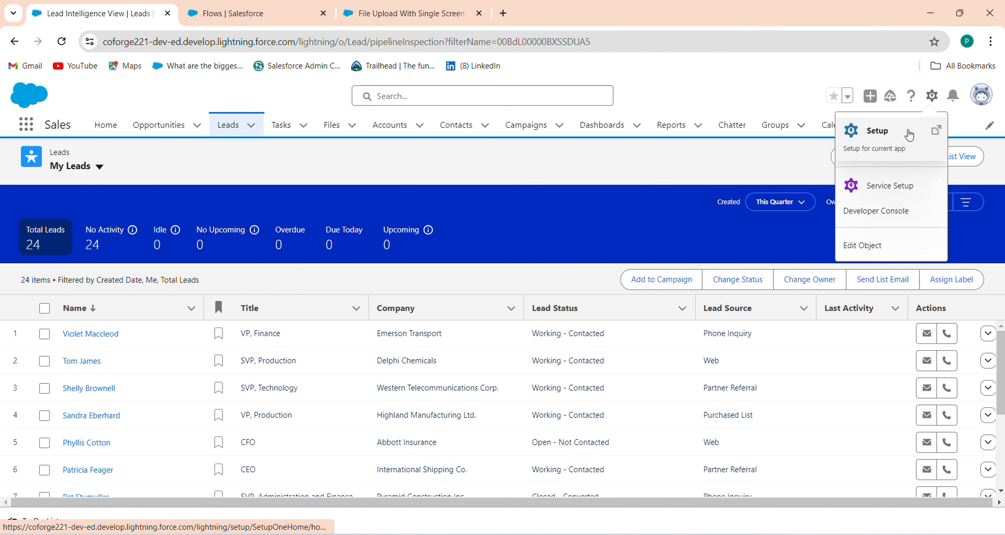
pyautogui.click(908, 135)
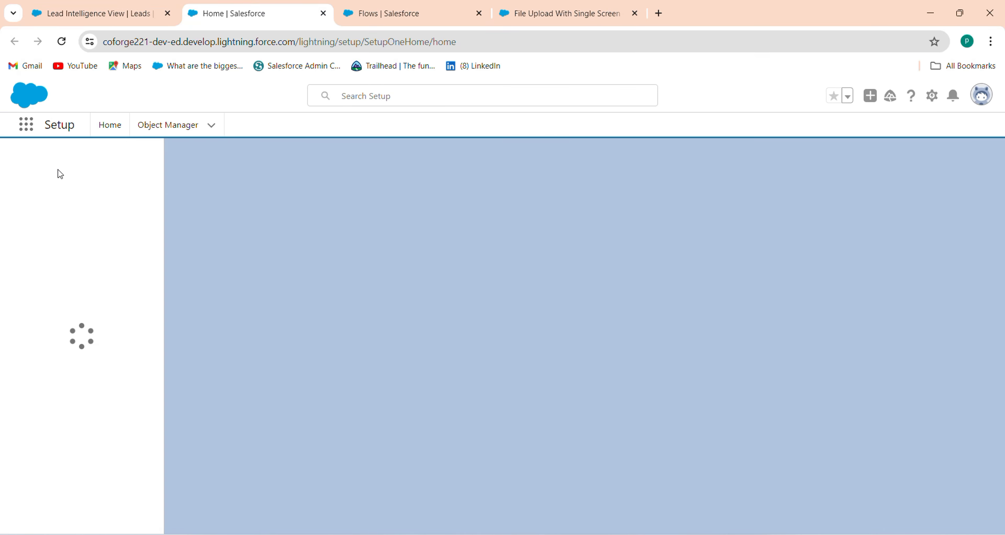
pyautogui.click(71, 166)
pyautogui.write('lea')
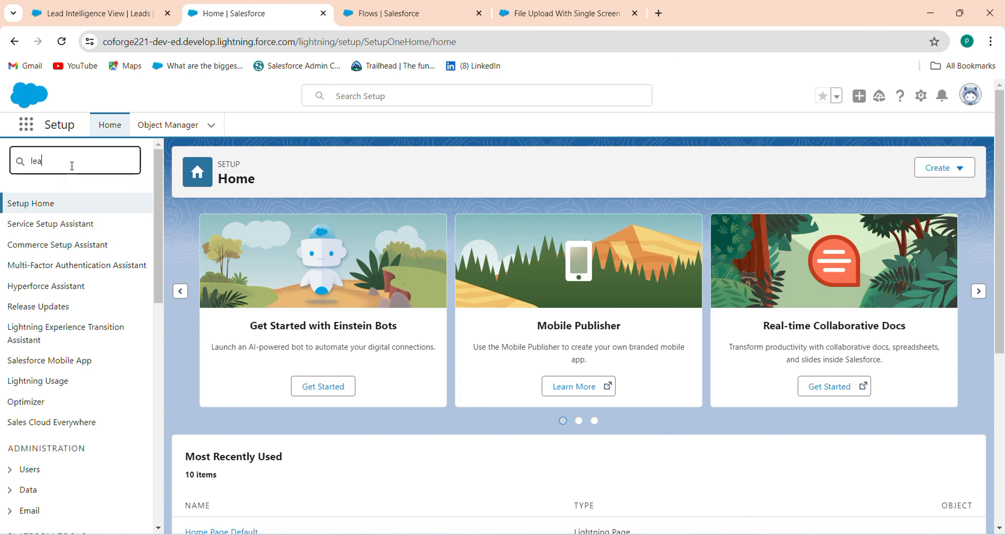
pyautogui.write('d ')
pyautogui.write('l')
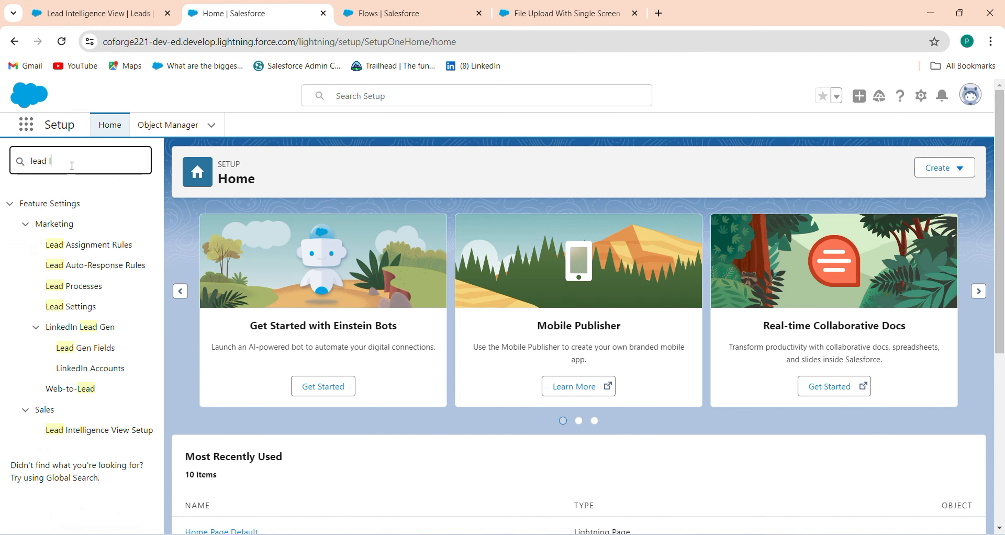
pyautogui.write('nte')
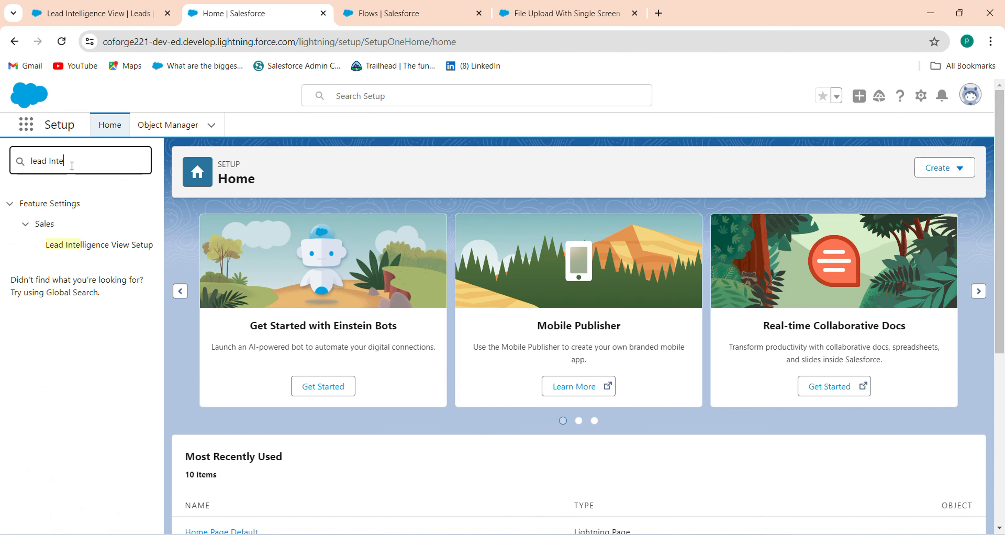
pyautogui.click(88, 253)
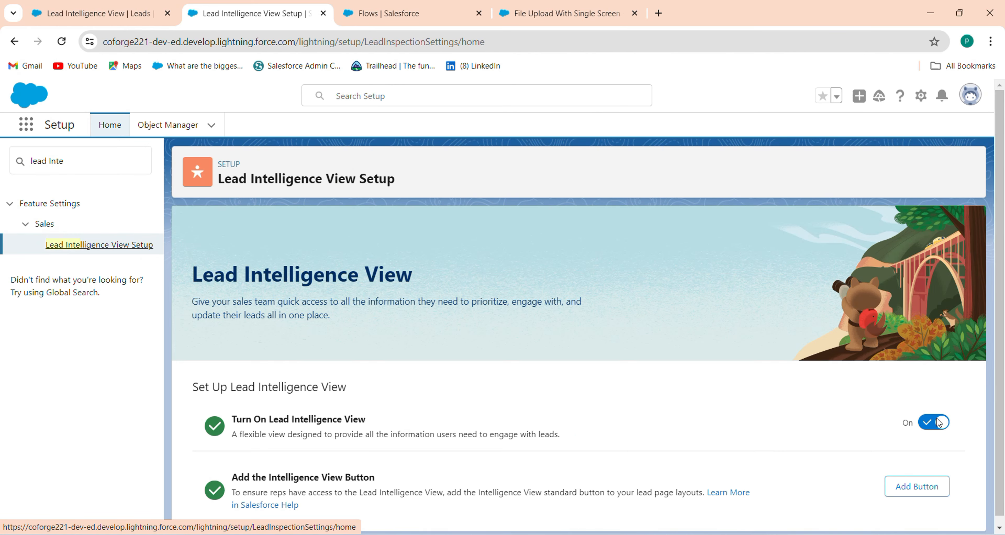
pyautogui.click(938, 422)
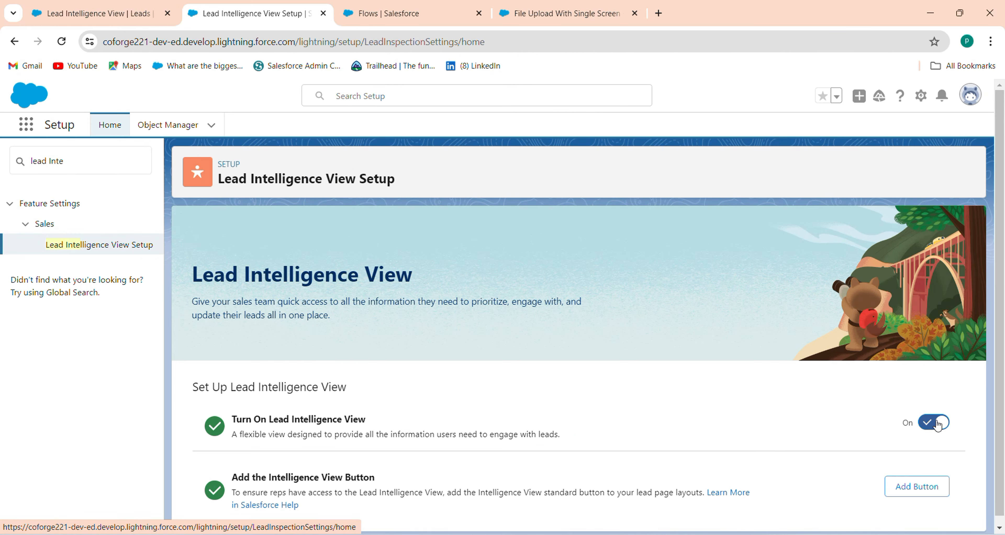
# Step: Check the Leads list, then return to the Sales Home page
pyautogui.click(93, 12)
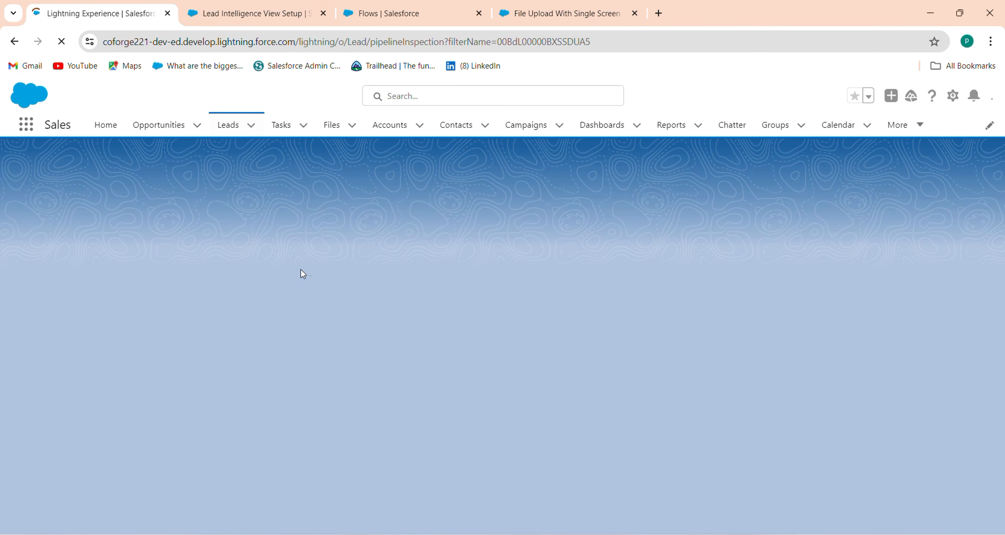
pyautogui.click(225, 129)
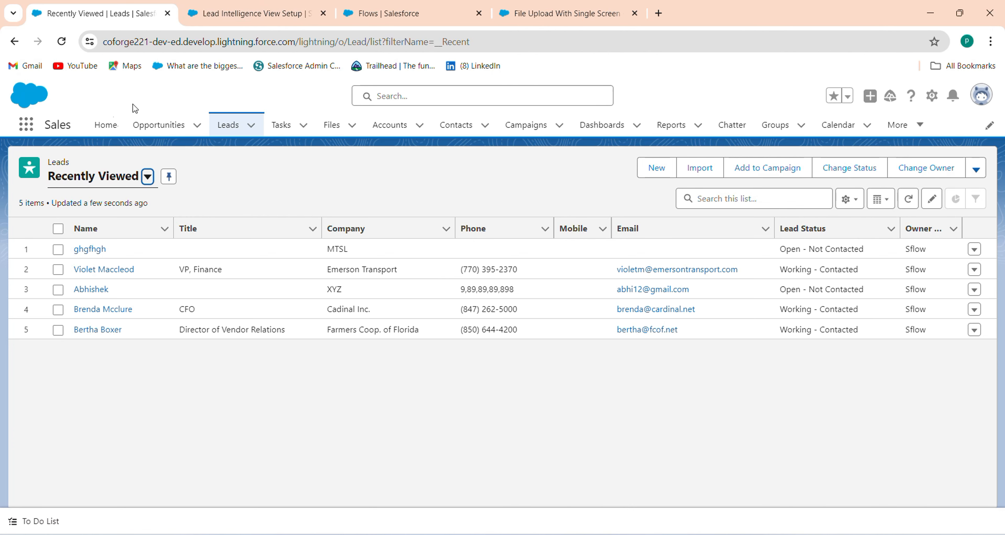
pyautogui.click(105, 125)
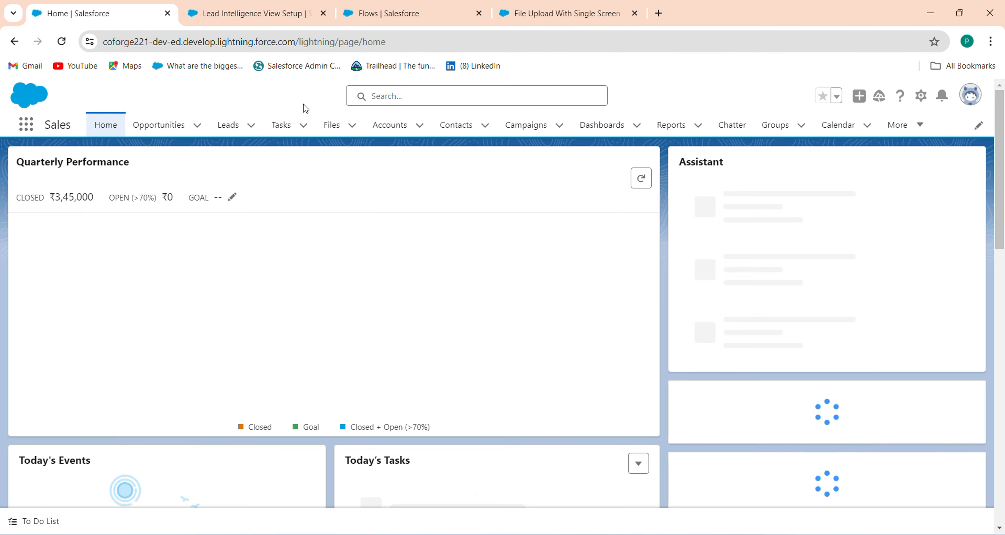
# Step: Fill the Home-page flow form with a test last name, a saved phone number, Company XYZ and an e-mail
pyautogui.click(323, 13)
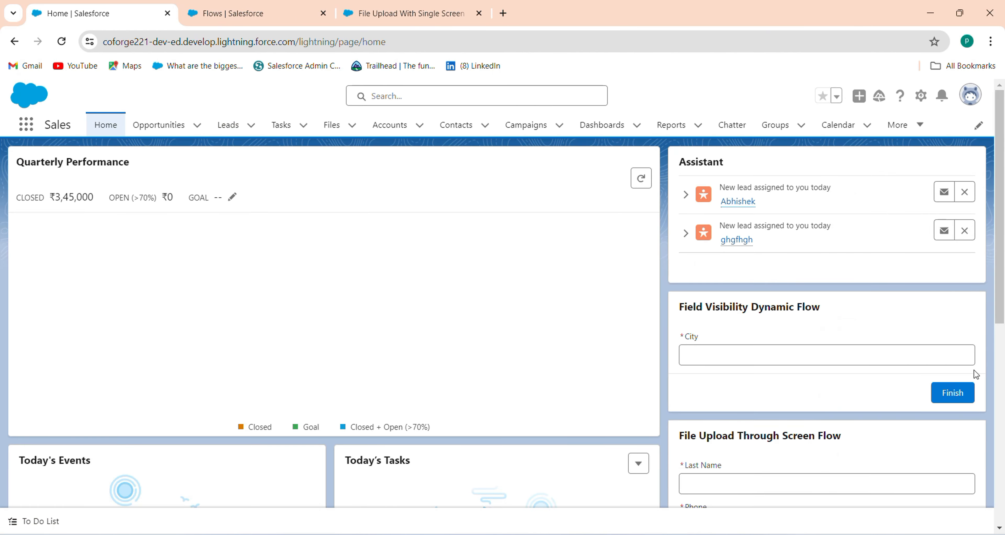
pyautogui.scroll(-10, 995, 390)
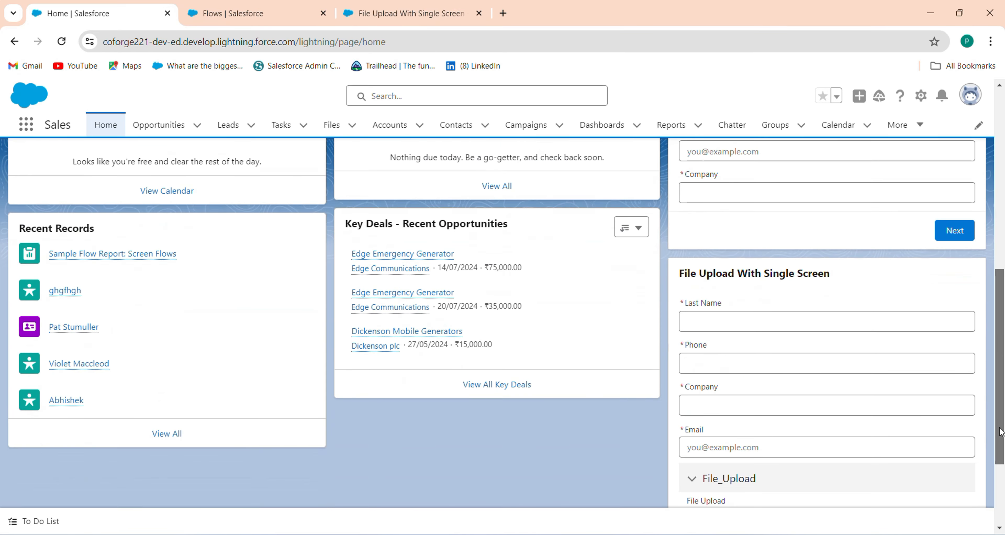
pyautogui.click(762, 216)
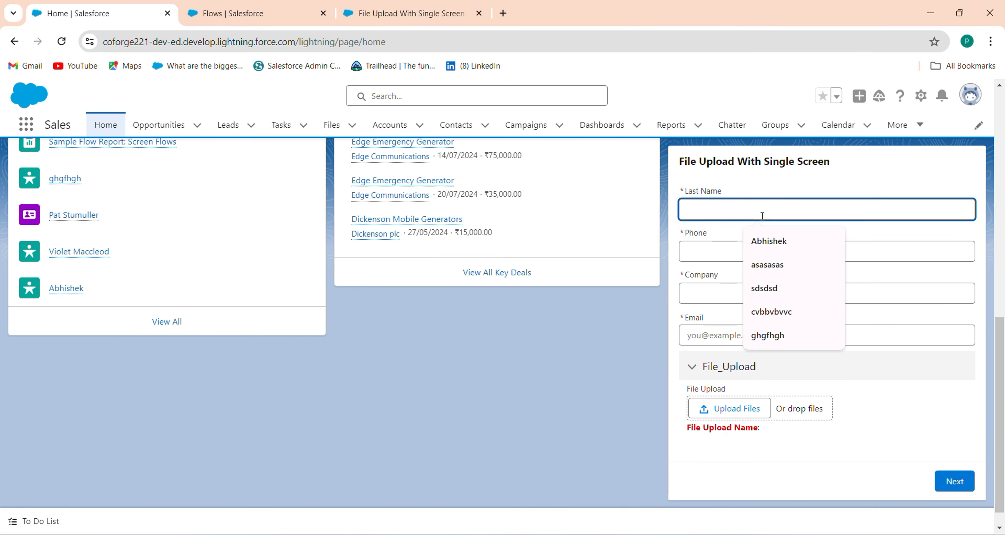
pyautogui.write('Test')
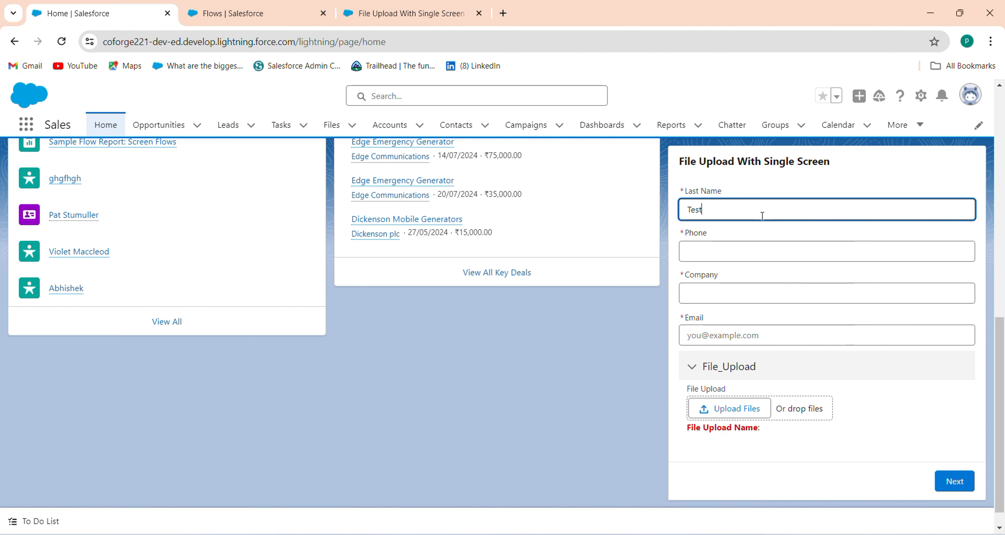
pyautogui.write(' Abhishek')
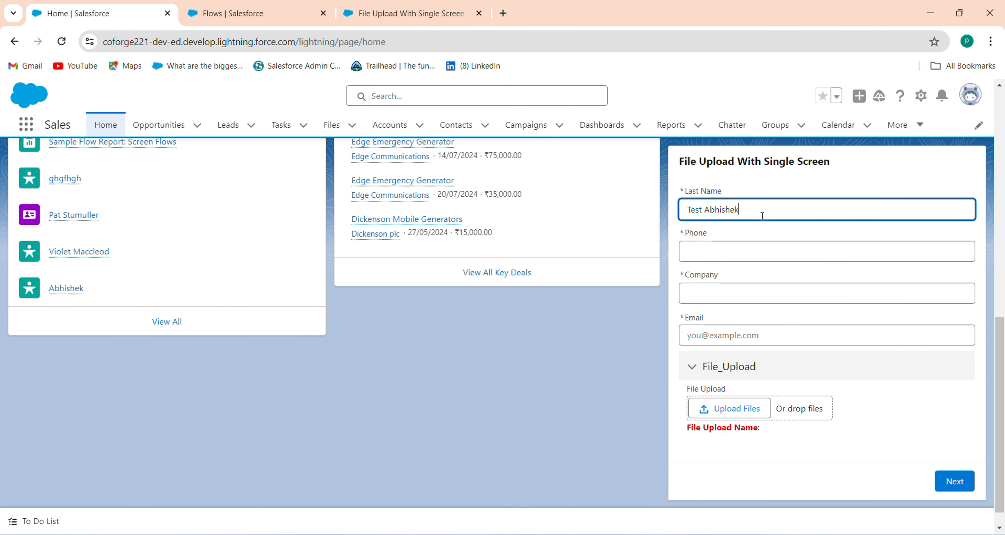
pyautogui.click(752, 246)
pyautogui.click(774, 282)
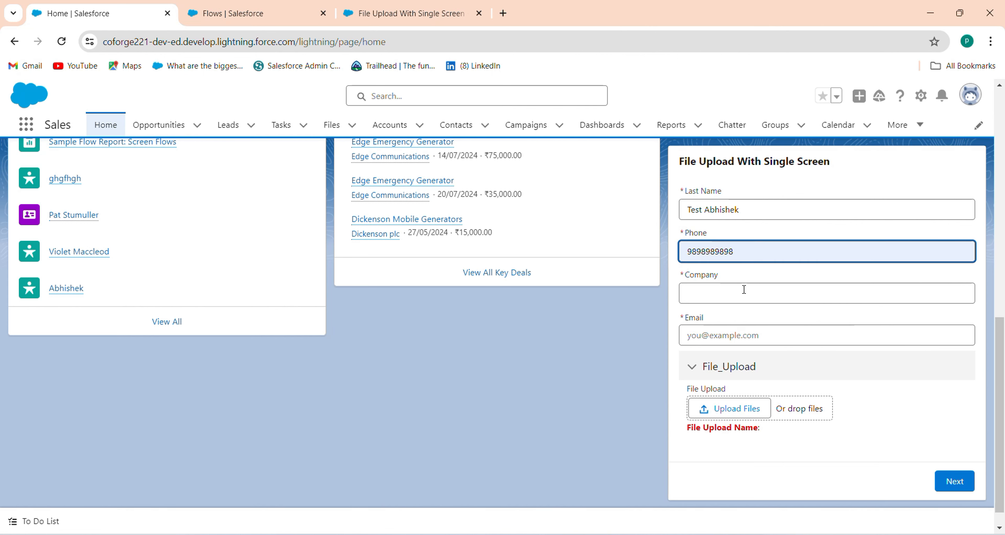
pyautogui.click(742, 292)
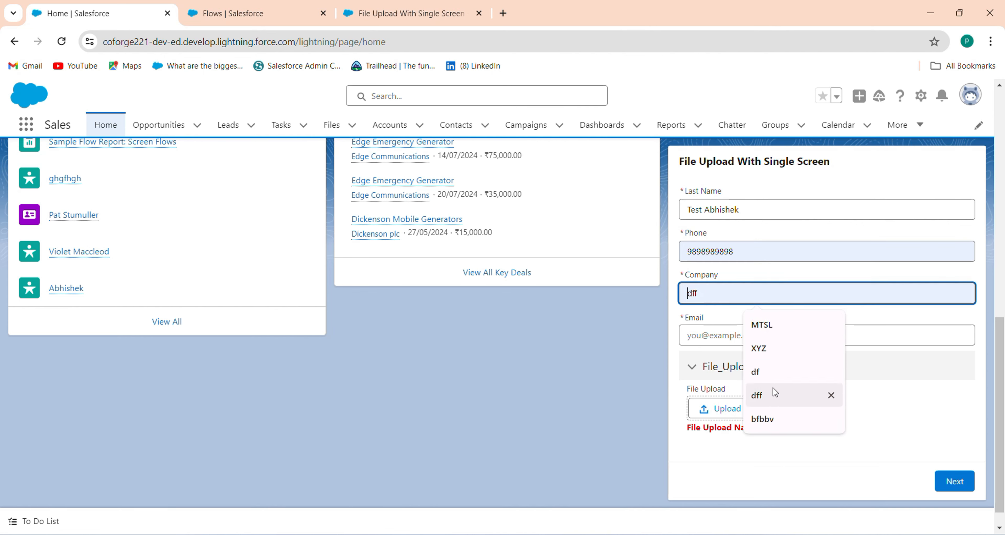
pyautogui.write('XYZQ')
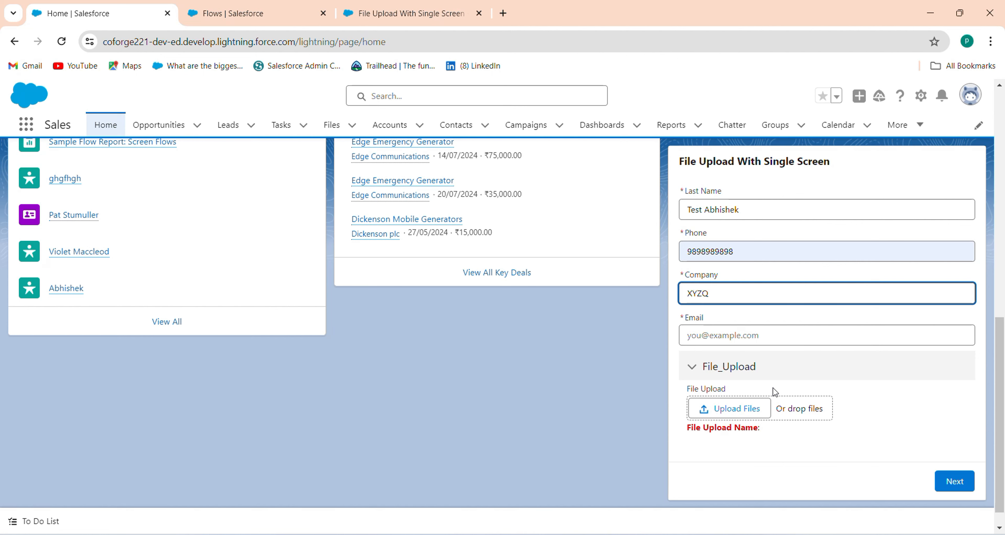
pyautogui.click(738, 342)
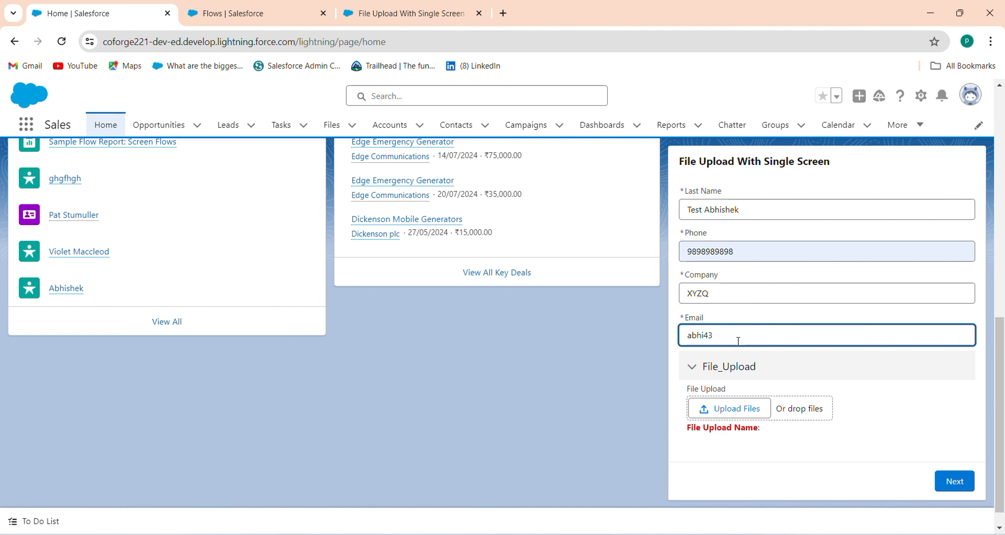
# Step: Upload the Editable DataTable Code file and the DocuSign integration document on the form
pyautogui.click(732, 403)
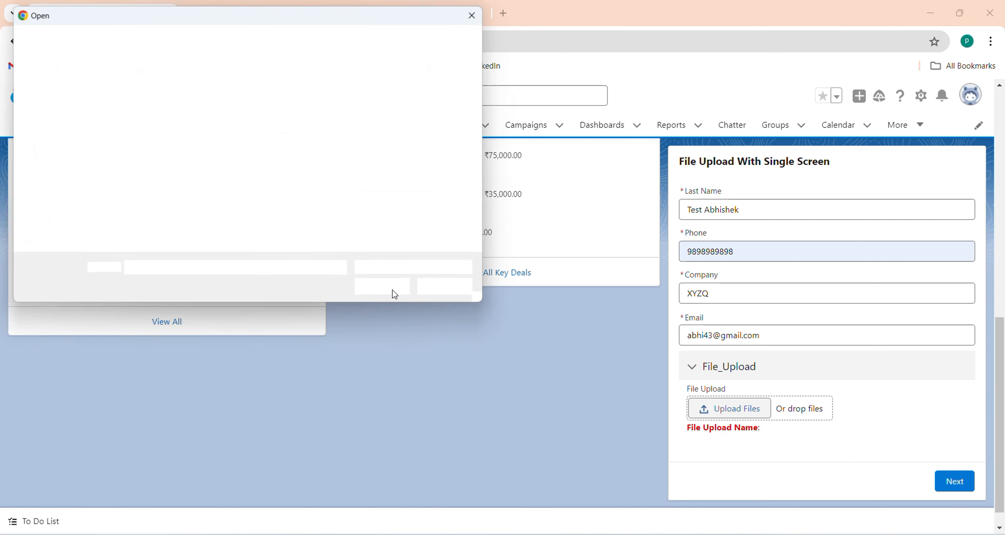
pyautogui.moveTo(488, 118); pyautogui.dragTo(489, 210)
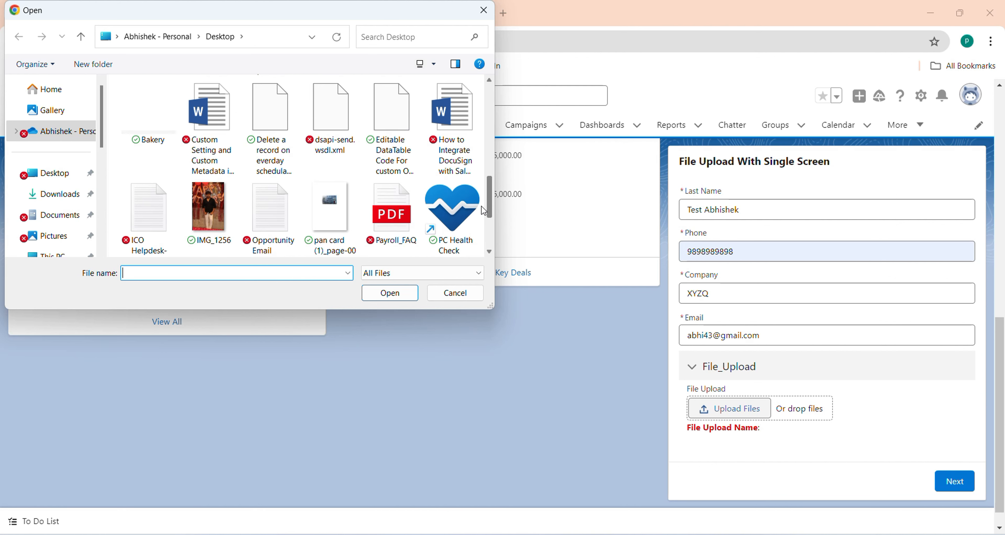
pyautogui.click(396, 168)
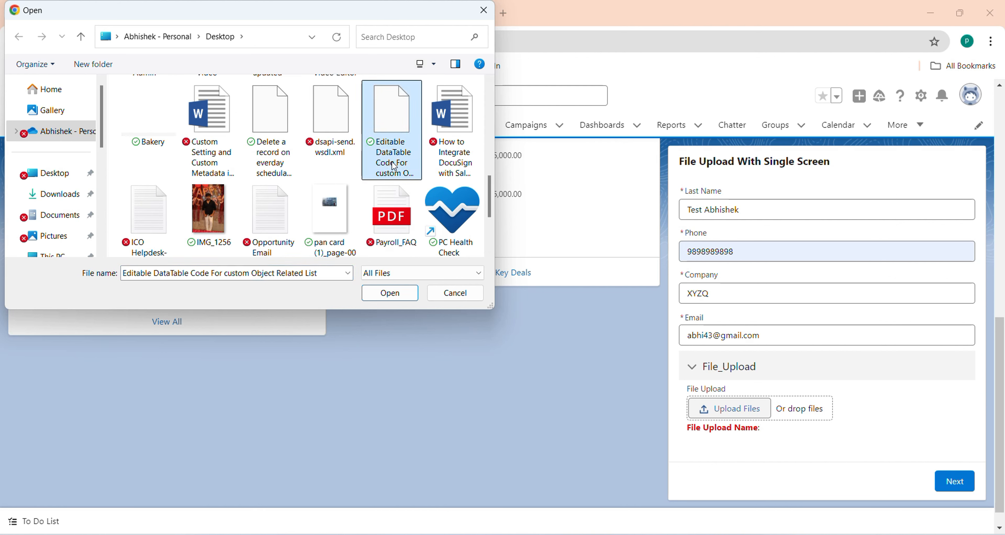
pyautogui.keyDown('ctrl'); pyautogui.click(454, 160); pyautogui.keyUp('ctrl')
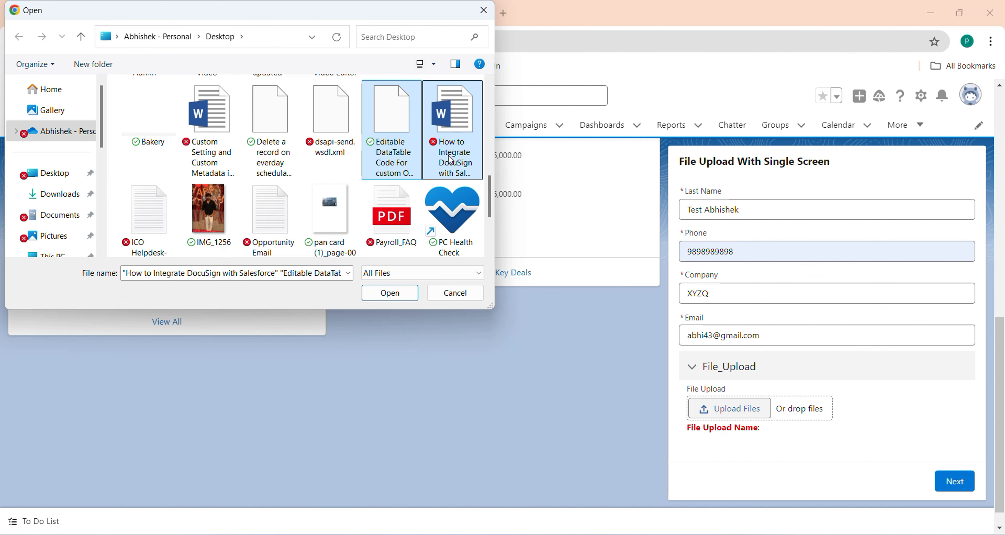
pyautogui.keyDown('ctrl'); pyautogui.keyDown('shift'); pyautogui.click(395, 221); pyautogui.keyUp('shift'); pyautogui.keyUp('ctrl')
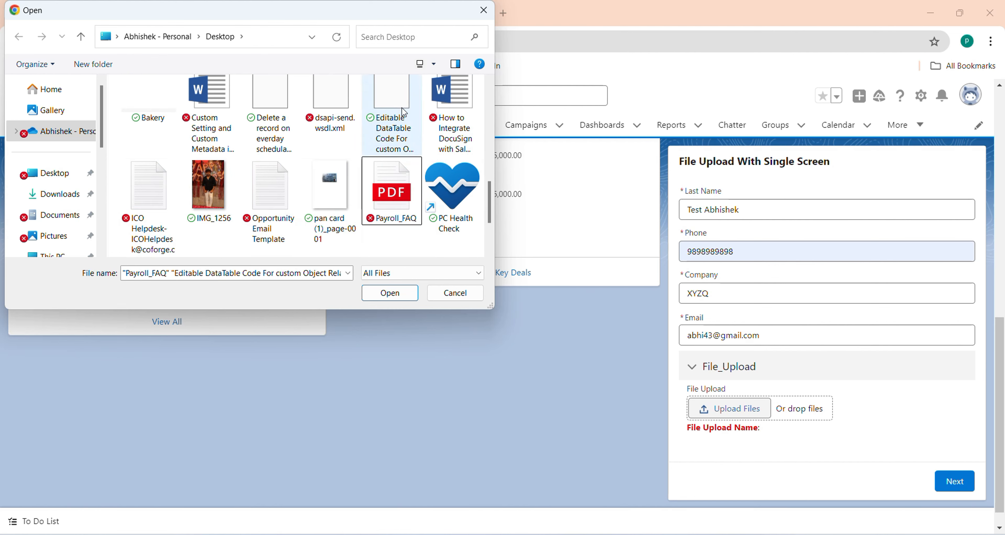
pyautogui.click(405, 82)
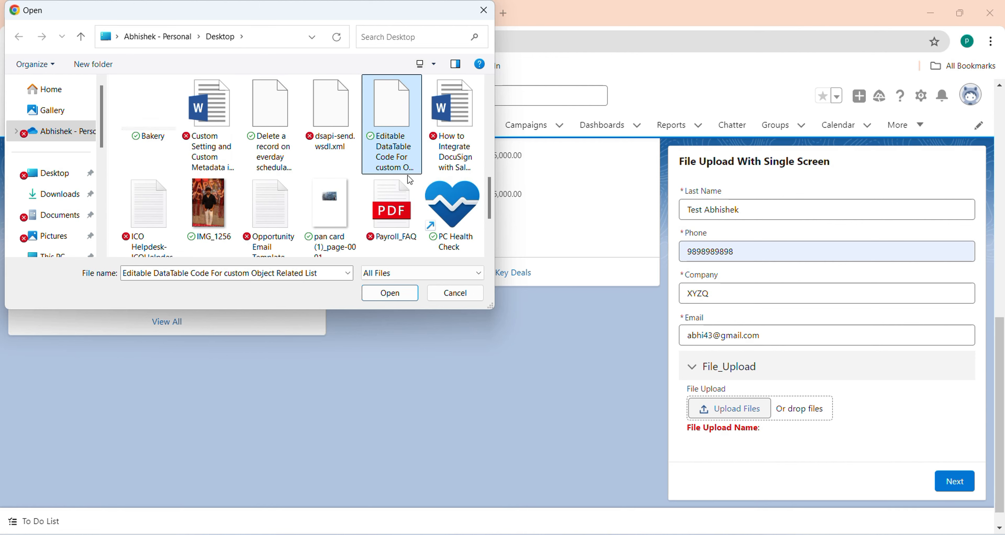
pyautogui.keyDown('shift'); pyautogui.click(405, 199); pyautogui.keyUp('shift')
pyautogui.click(405, 200)
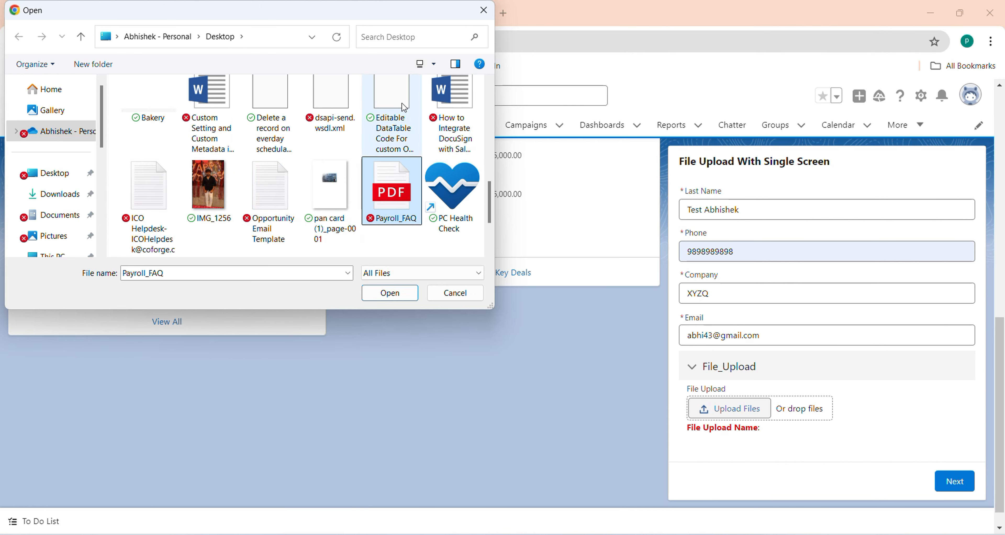
pyautogui.click(401, 124)
pyautogui.keyDown('ctrl'); pyautogui.click(433, 137); pyautogui.keyUp('ctrl')
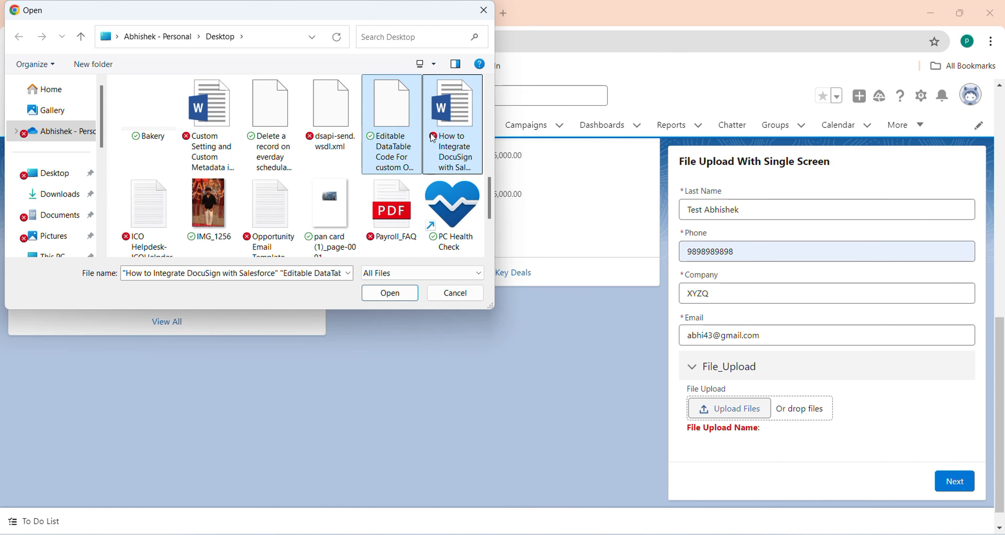
pyautogui.click(389, 293)
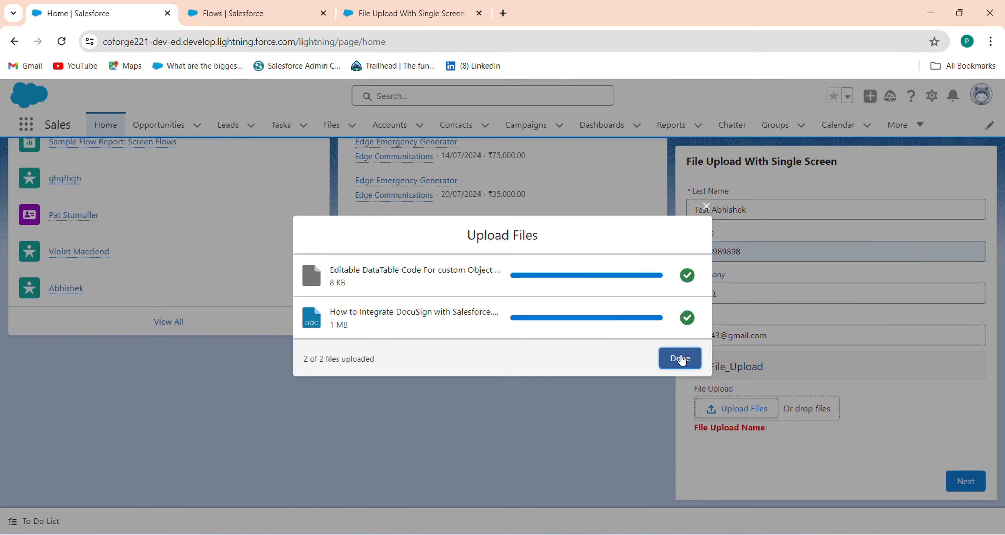
pyautogui.click(681, 358)
# Step: Upload Payroll_FAQ.pdf as the form's file
pyautogui.click(729, 408)
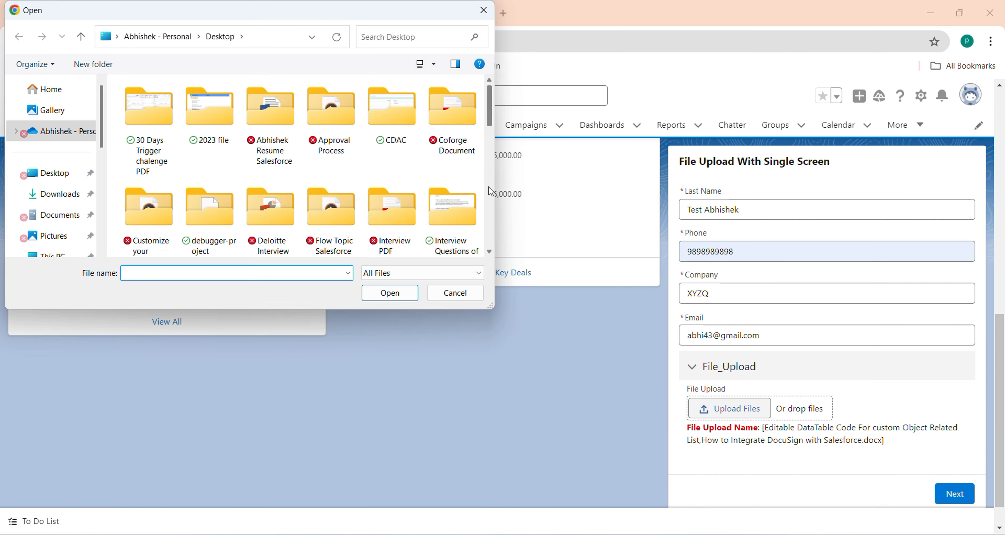
pyautogui.scroll(-10, 491, 191)
pyautogui.click(391, 205)
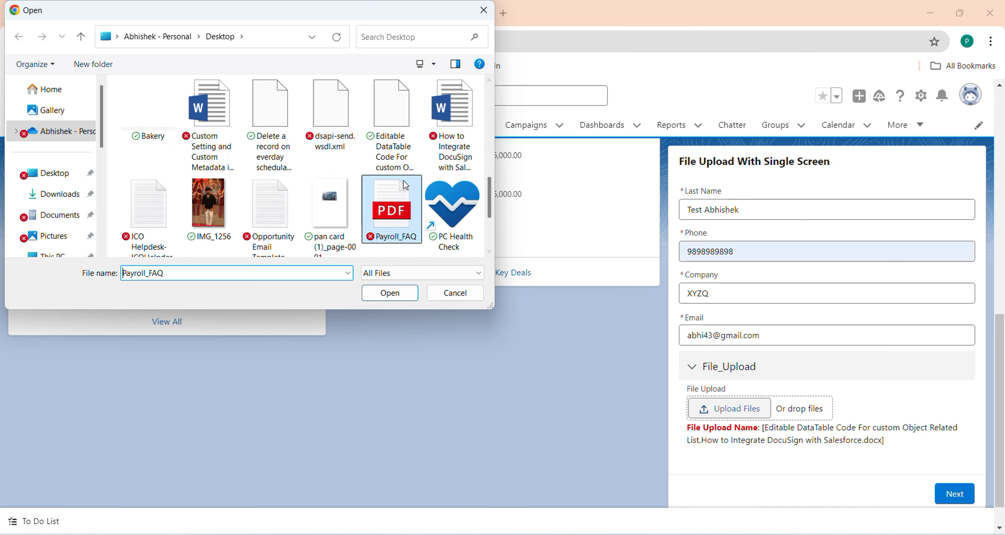
pyautogui.click(406, 294)
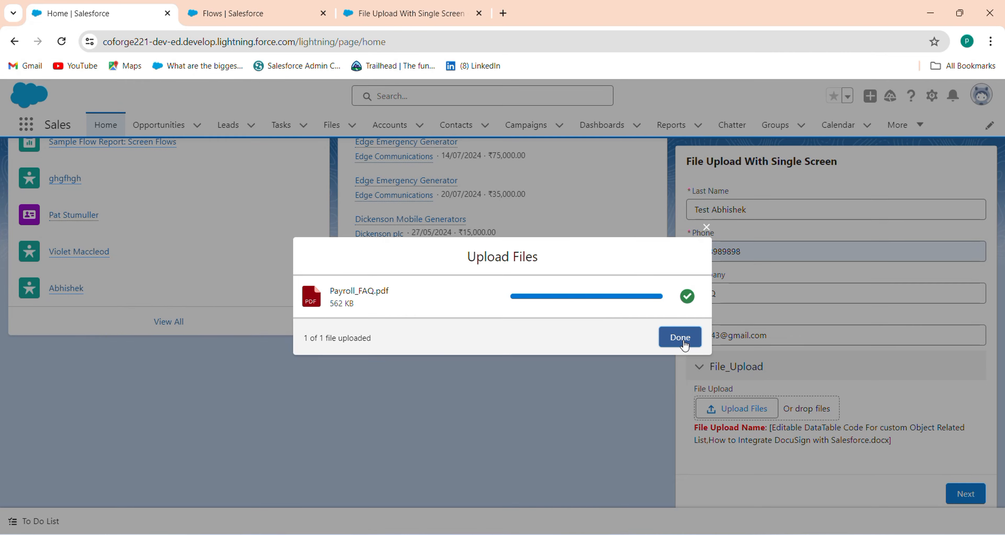
pyautogui.click(680, 338)
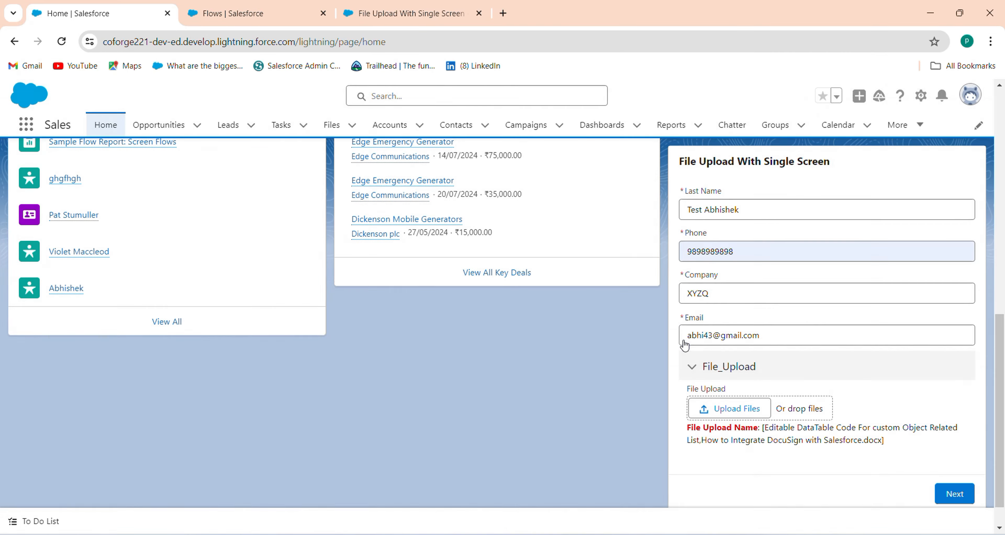
# Step: Upload Editable DataTable Code, the DocuSign integration document and Payroll_FAQ together on the form
pyautogui.click(739, 407)
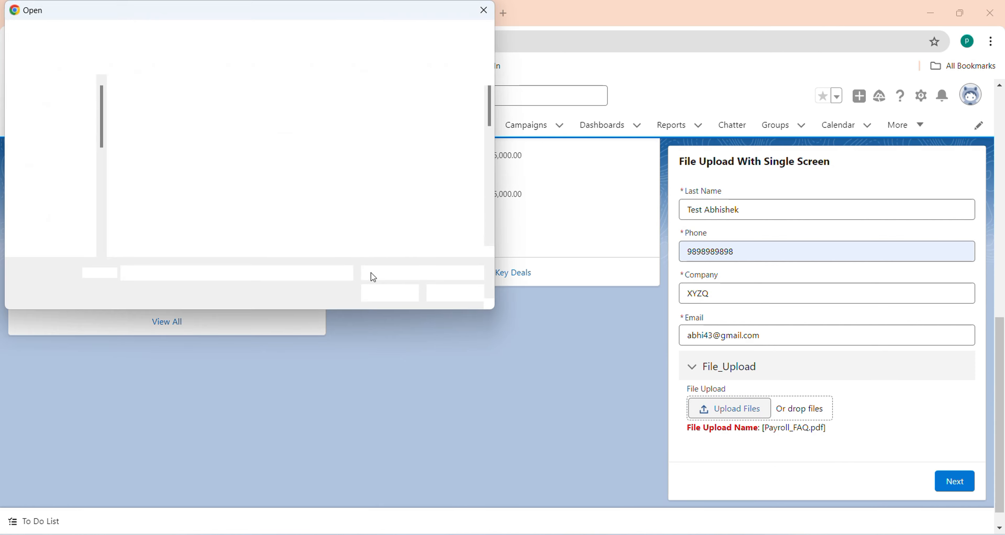
pyautogui.click(457, 292)
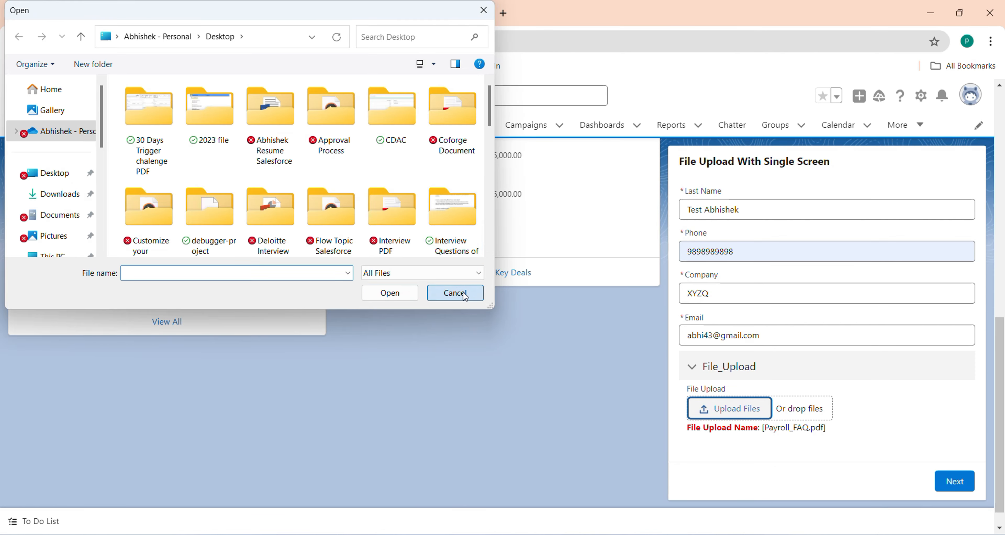
pyautogui.click(787, 417)
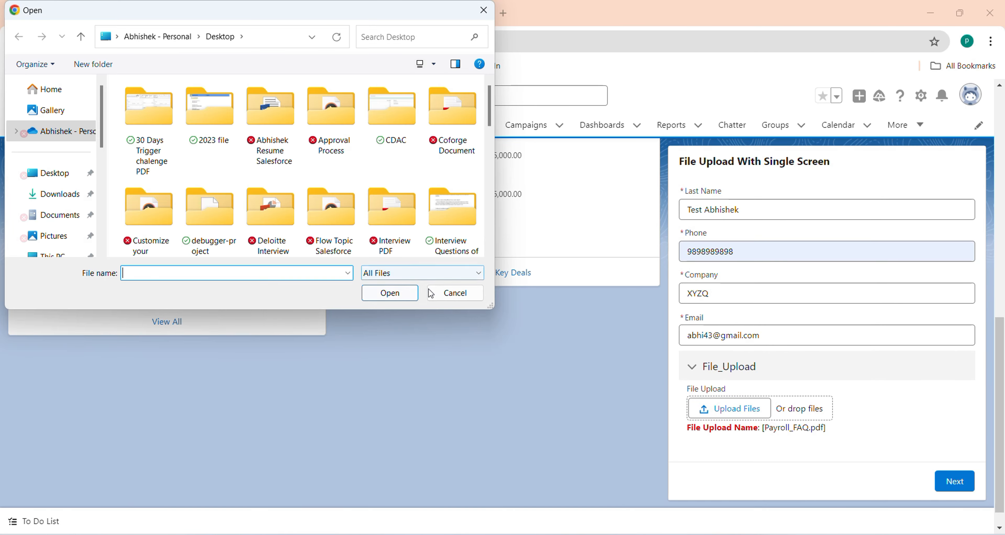
pyautogui.click(443, 295)
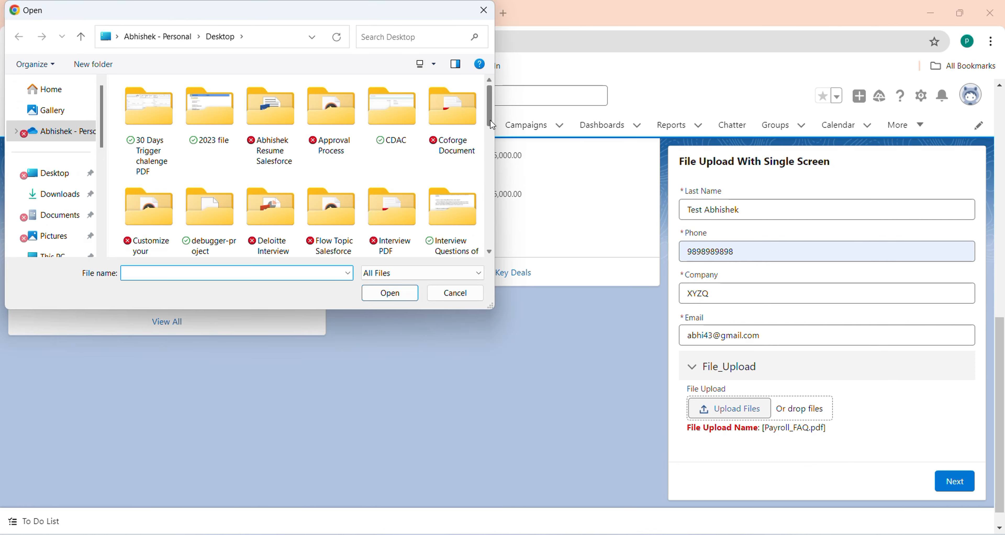
pyautogui.moveTo(489, 121); pyautogui.dragTo(490, 218)
pyautogui.click(384, 124)
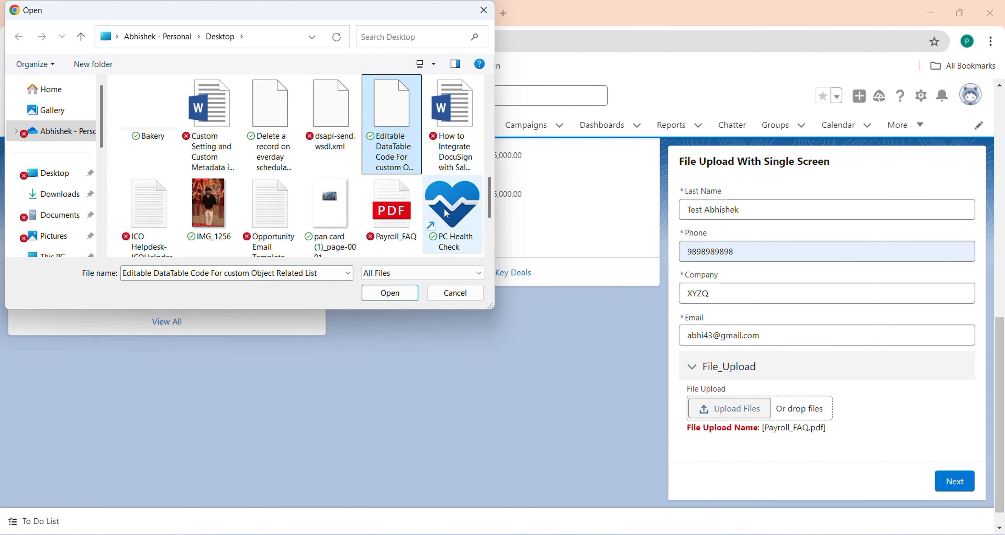
pyautogui.keyDown('ctrl'); pyautogui.click(450, 133); pyautogui.keyUp('ctrl')
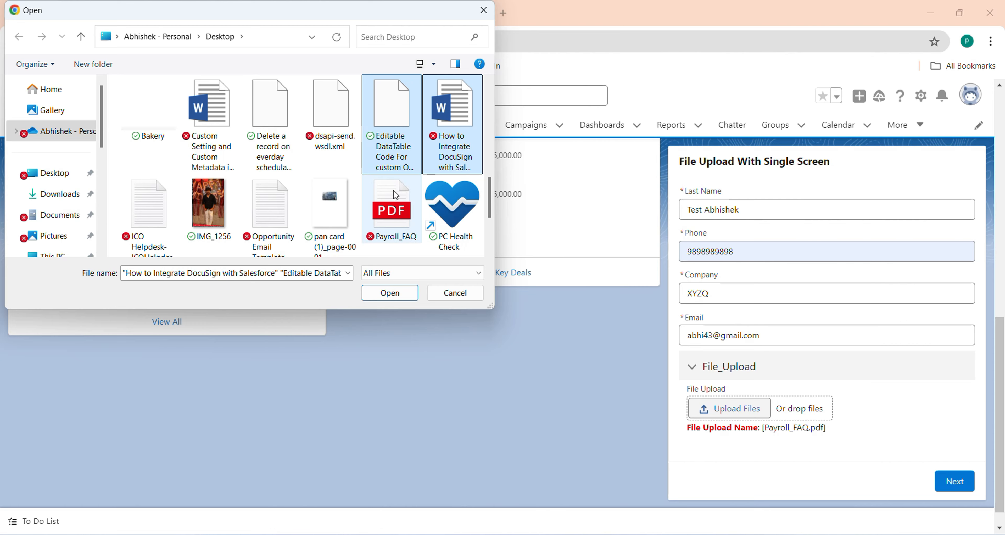
pyautogui.keyDown('ctrl'); pyautogui.click(392, 206); pyautogui.keyUp('ctrl')
pyautogui.click(390, 293)
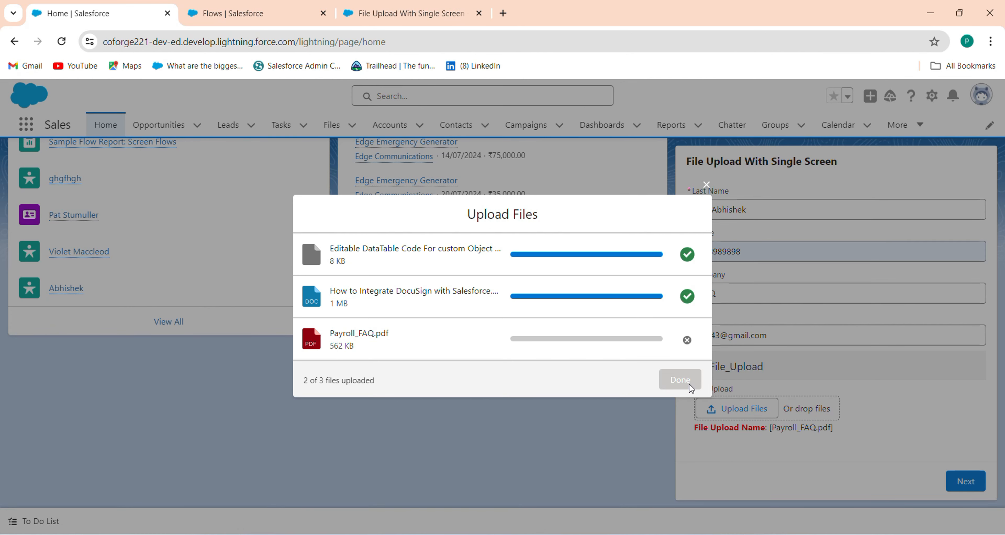
pyautogui.click(689, 386)
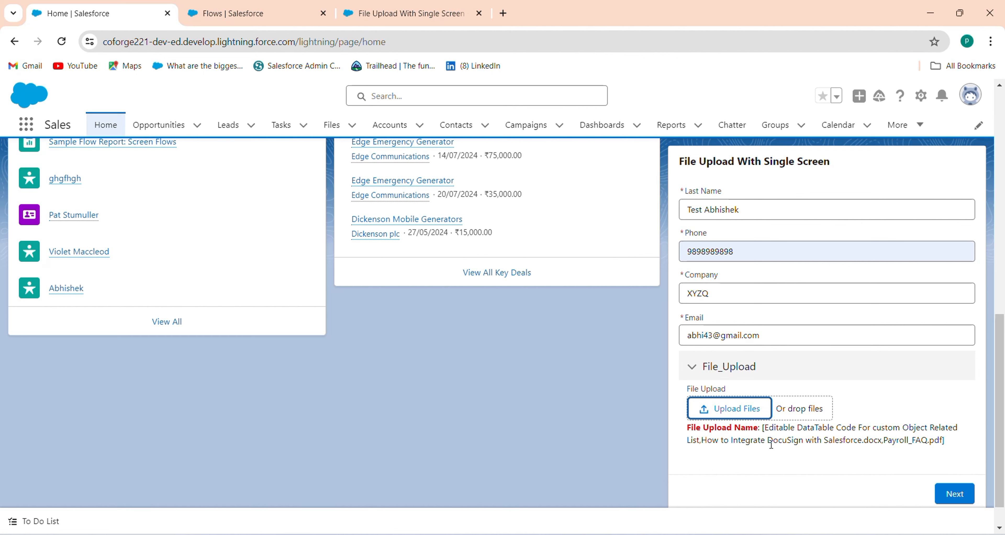
# Step: Switch to the File Upload With Single Screen flow in Flow Builder
pyautogui.click(982, 444)
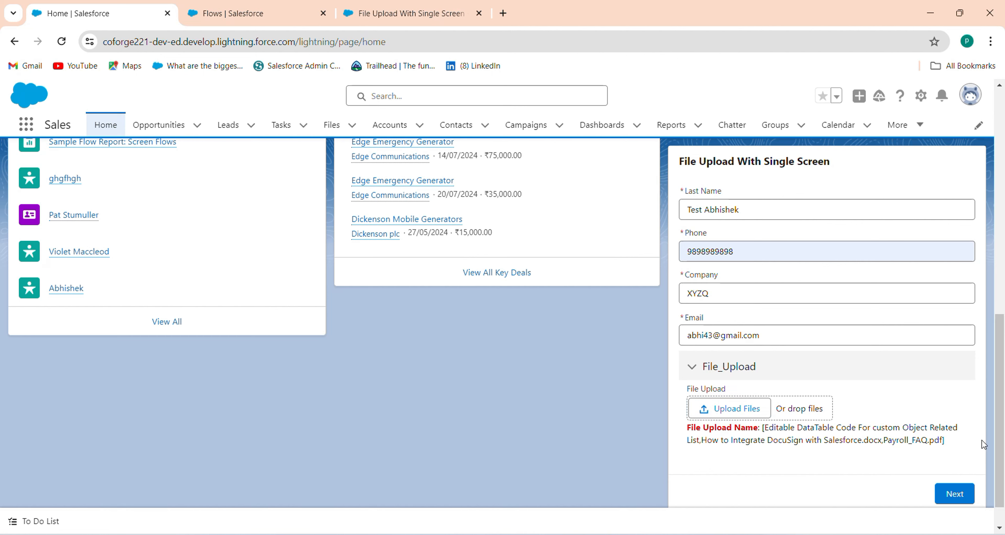
pyautogui.hotkey('ctrl', 'a')
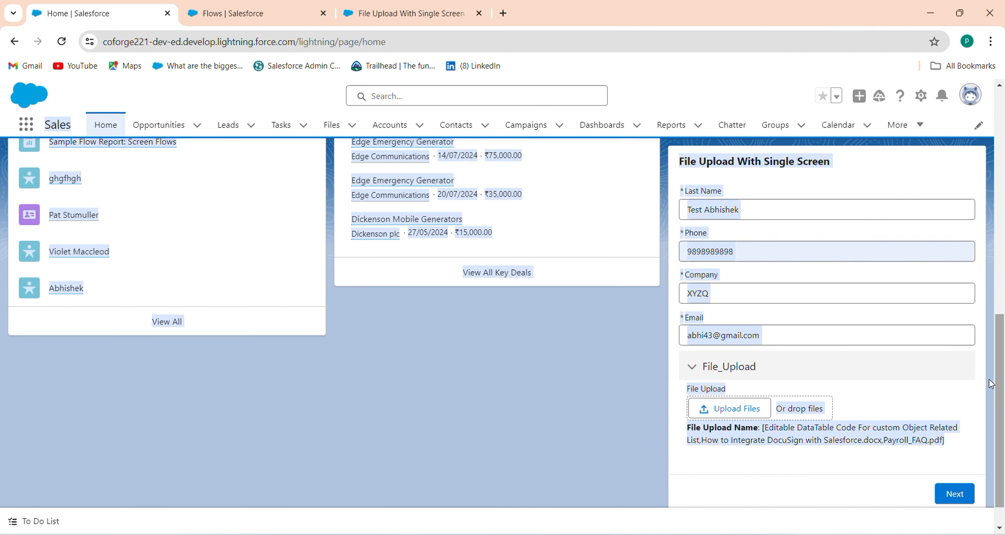
pyautogui.click(551, 419)
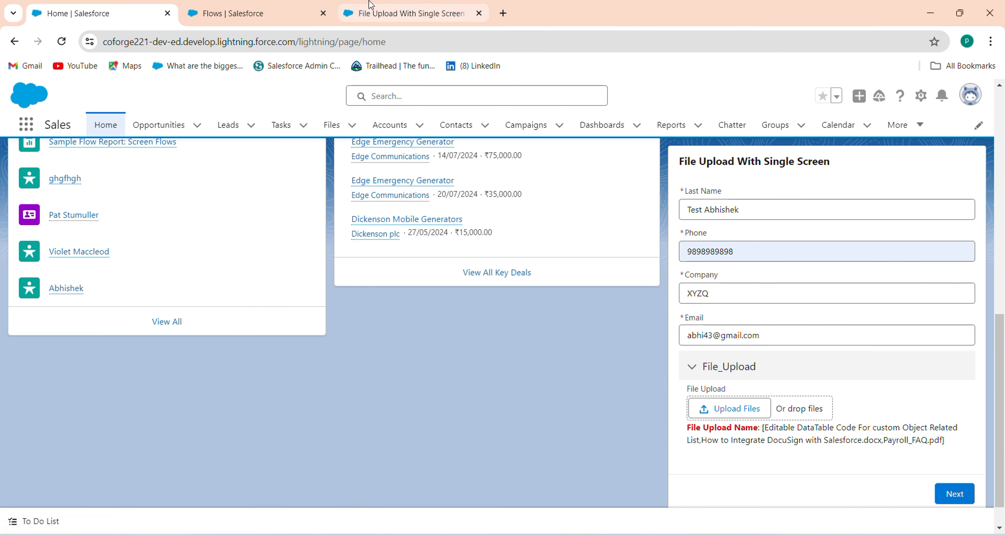
pyautogui.click(356, 12)
# Step: Open the Screen element's editor, close it unchanged, and pan the canvas to reveal the End element
pyautogui.click(409, 232)
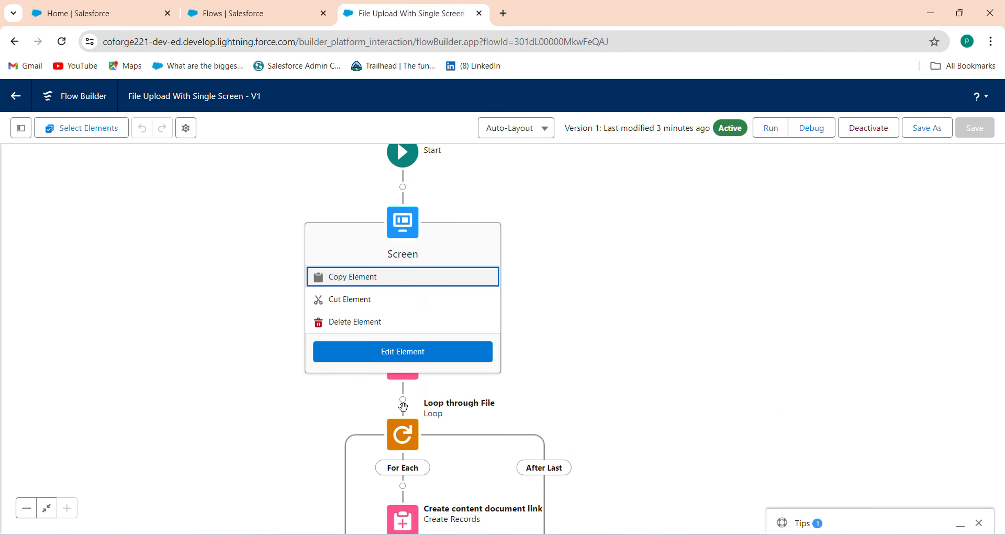
pyautogui.click(446, 363)
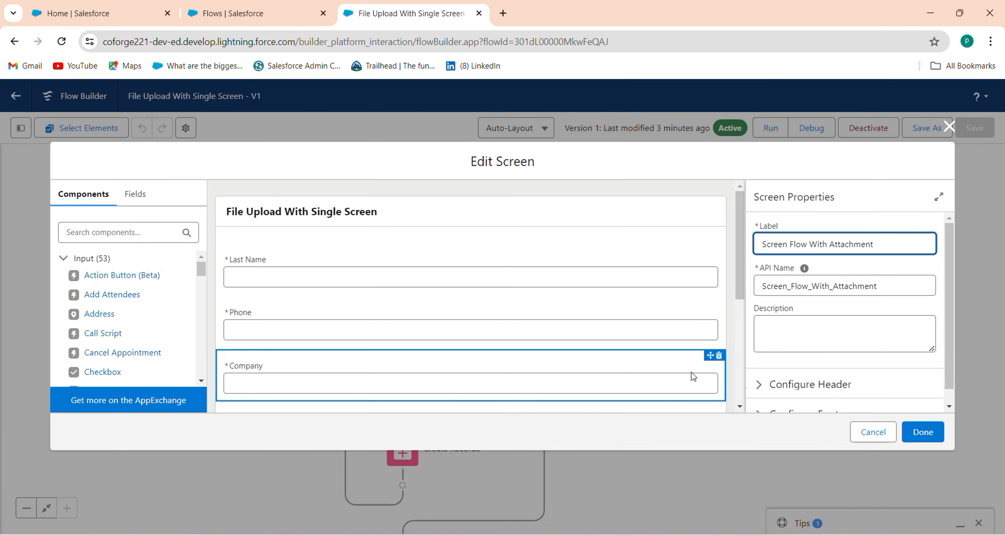
pyautogui.scroll(-5, 745, 390)
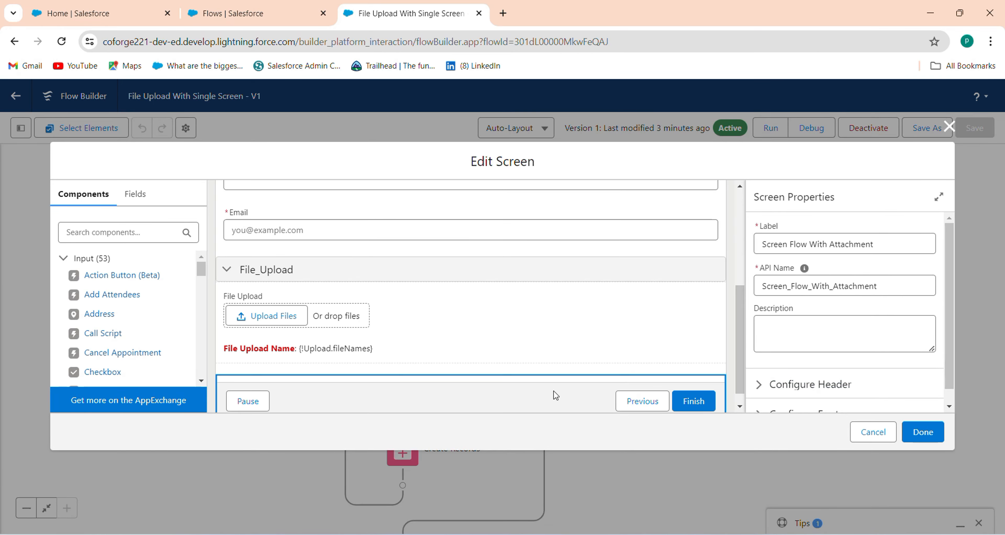
pyautogui.click(948, 126)
pyautogui.moveTo(706, 309); pyautogui.dragTo(703, 340)
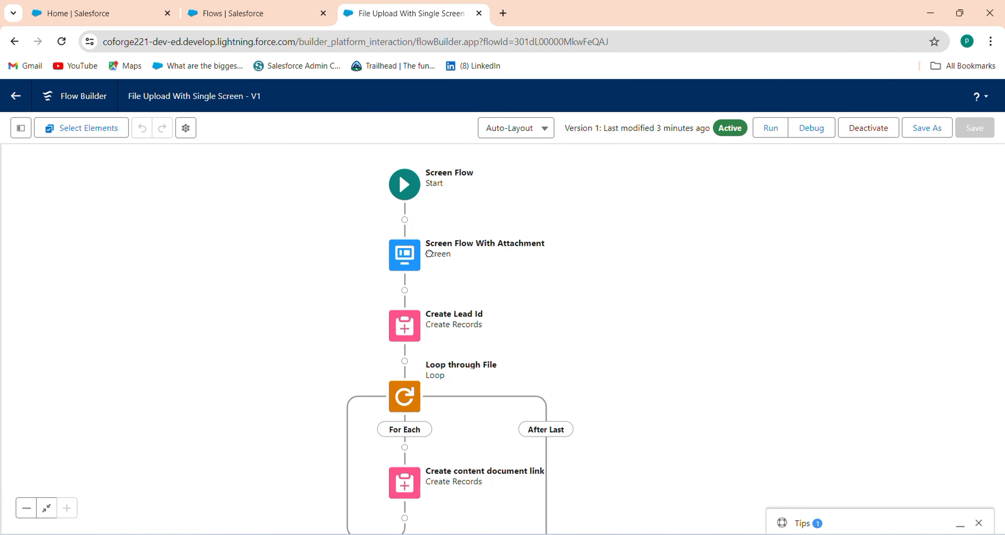
# Step: In the Screen element's footer settings, give the Next or Finish button the custom label Save
pyautogui.click(404, 267)
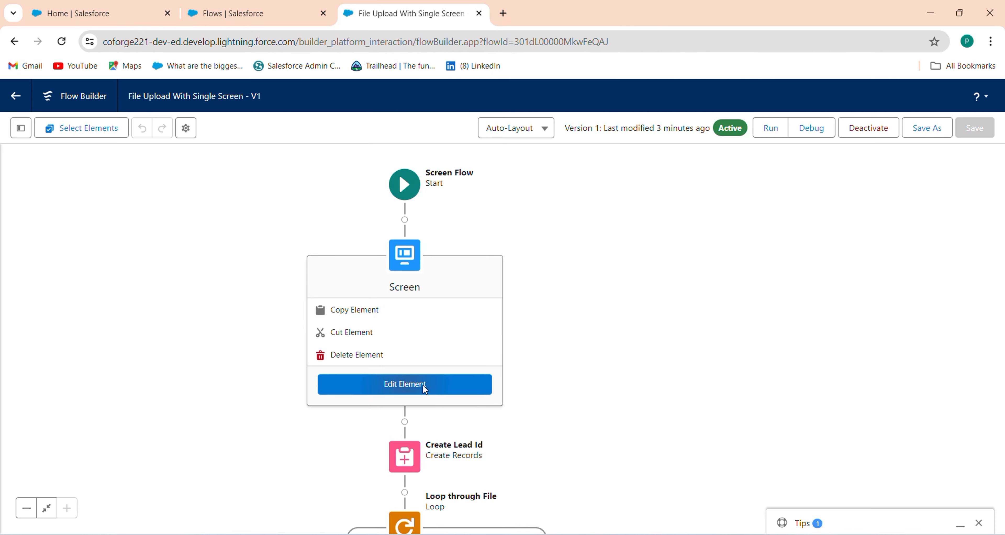
pyautogui.click(423, 383)
pyautogui.click(737, 387)
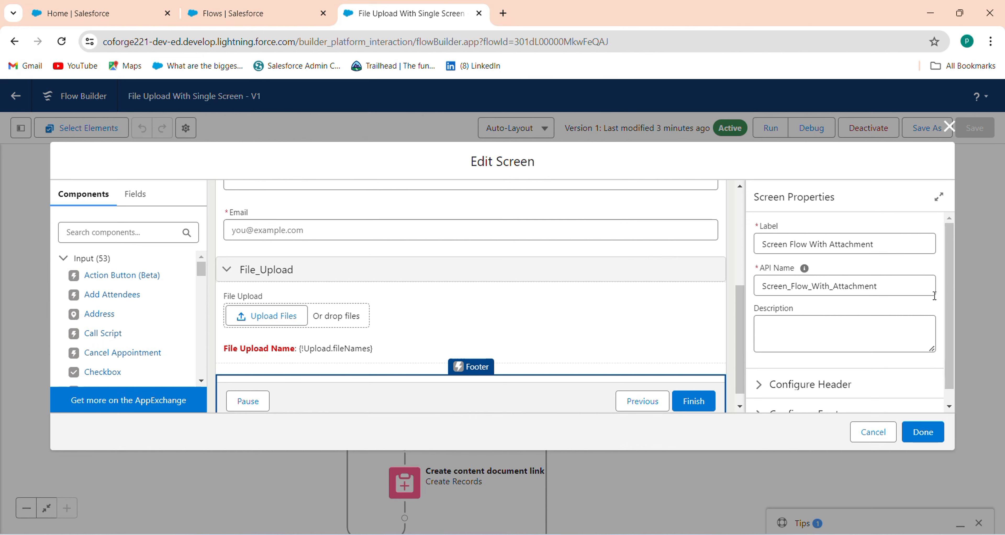
pyautogui.scroll(-1, 838, 331)
pyautogui.click(762, 376)
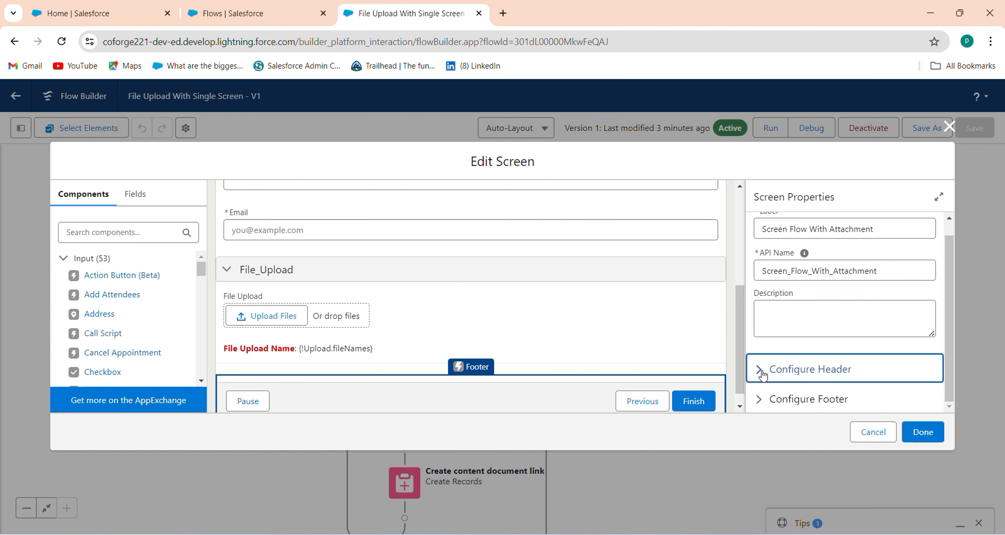
pyautogui.scroll(-3, 952, 370)
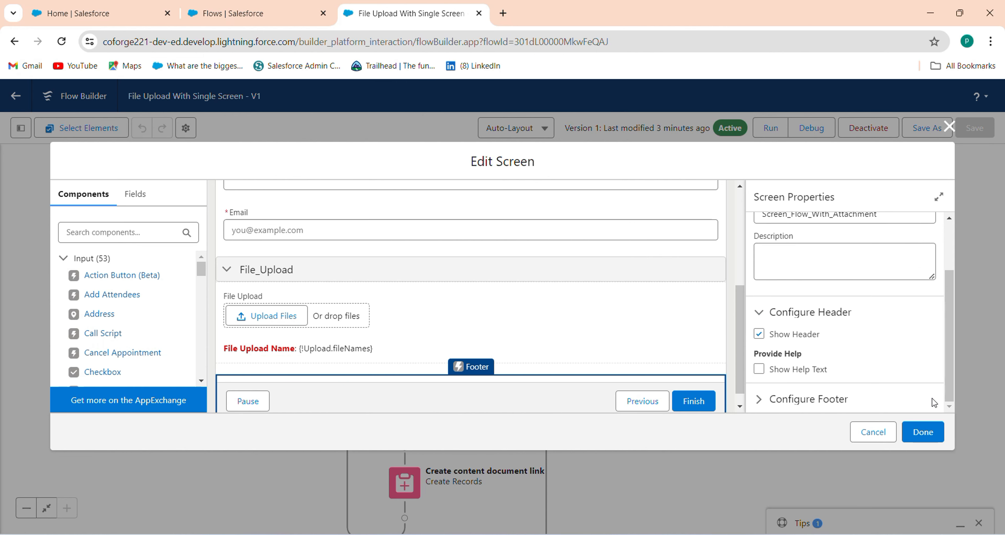
pyautogui.click(765, 400)
pyautogui.scroll(-5, 955, 386)
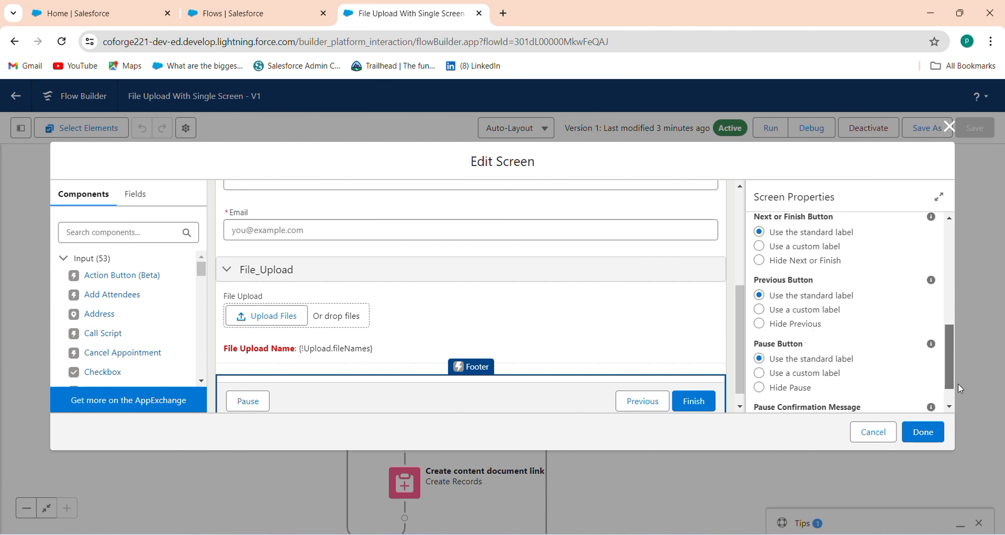
pyautogui.scroll(-2, 958, 383)
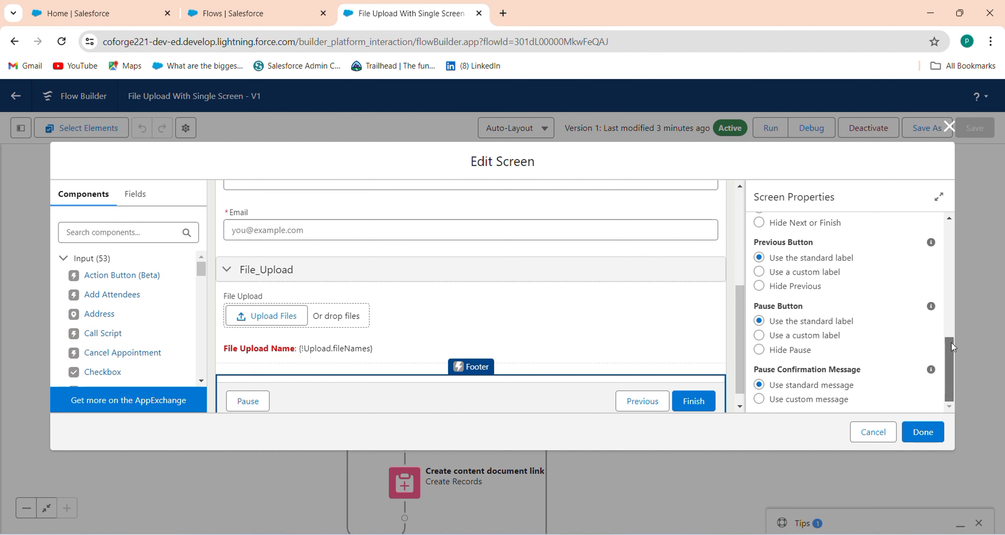
pyautogui.moveTo(950, 340); pyautogui.dragTo(940, 311)
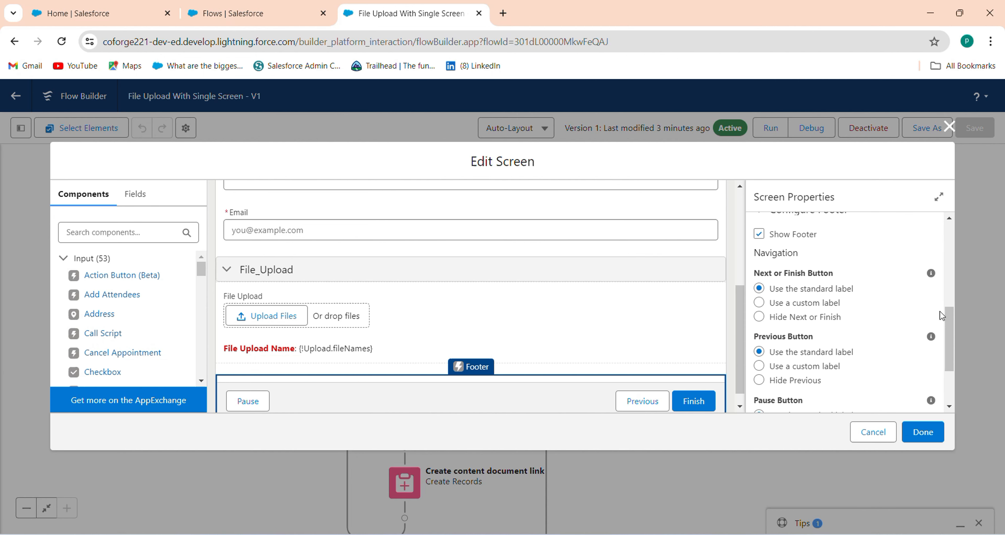
pyautogui.click(796, 304)
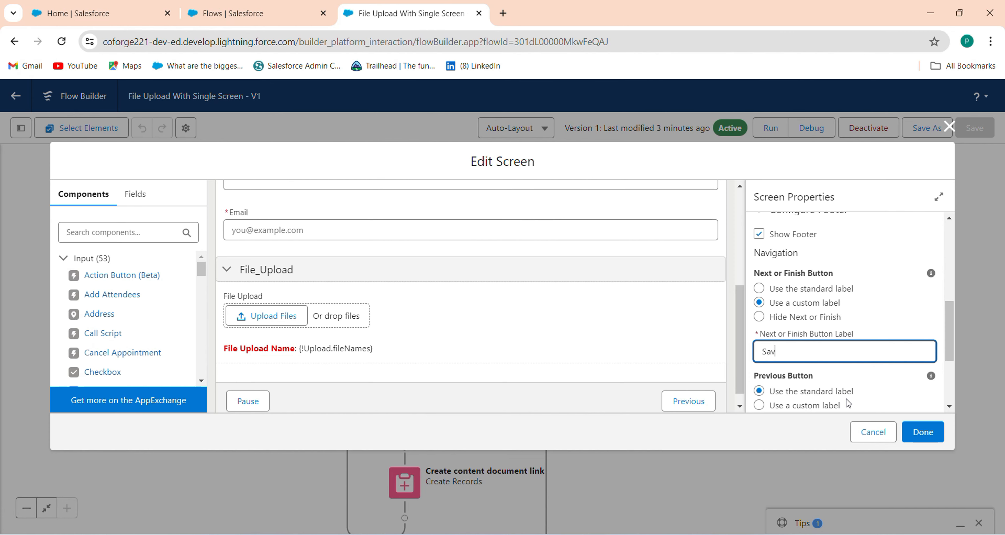
pyautogui.click(923, 433)
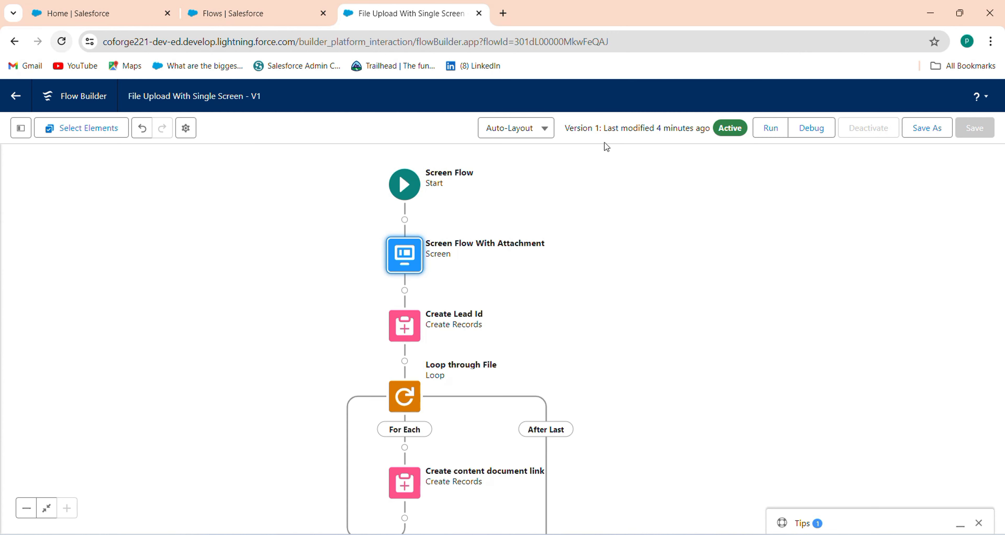
# Step: Save the flow as active version 2 and reload the Salesforce Home page
pyautogui.click(945, 140)
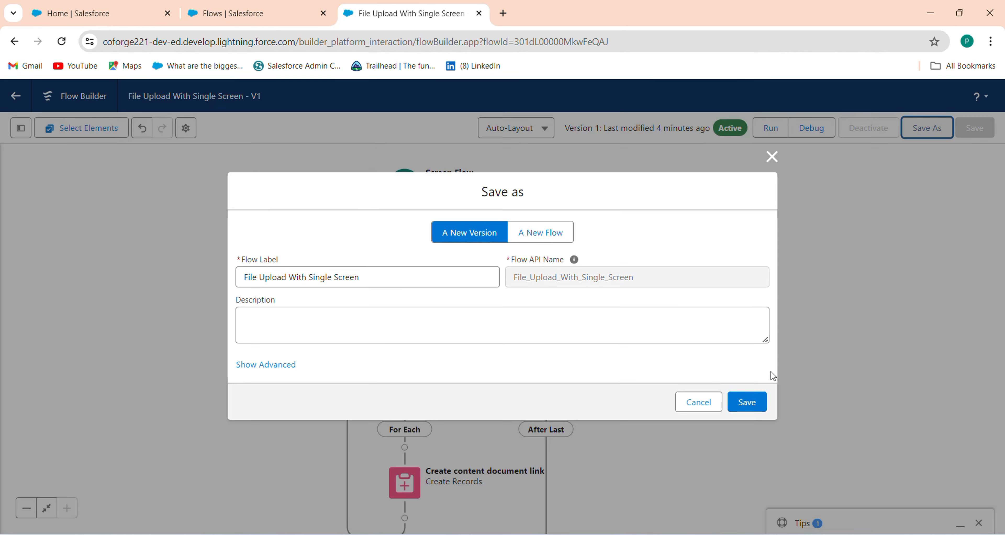
pyautogui.click(751, 391)
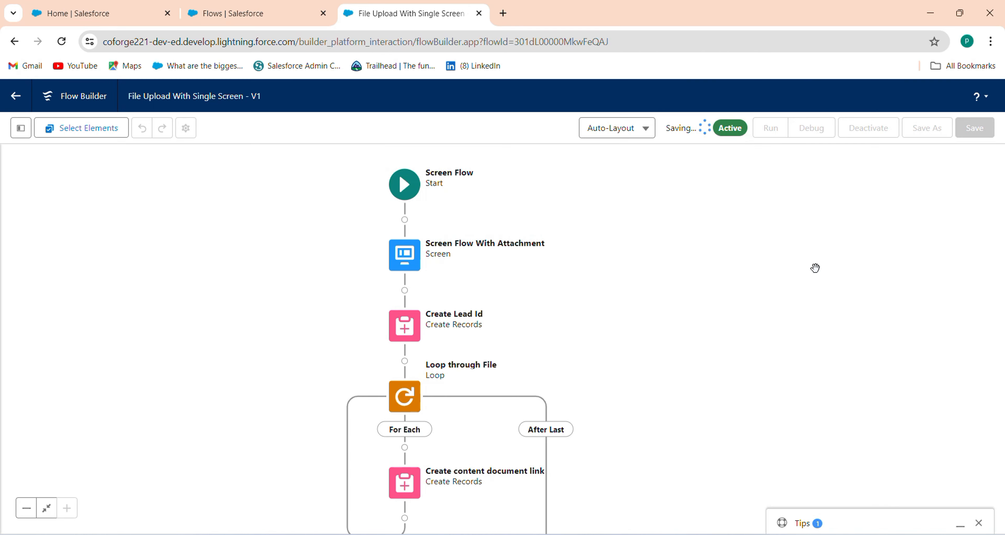
pyautogui.click(858, 130)
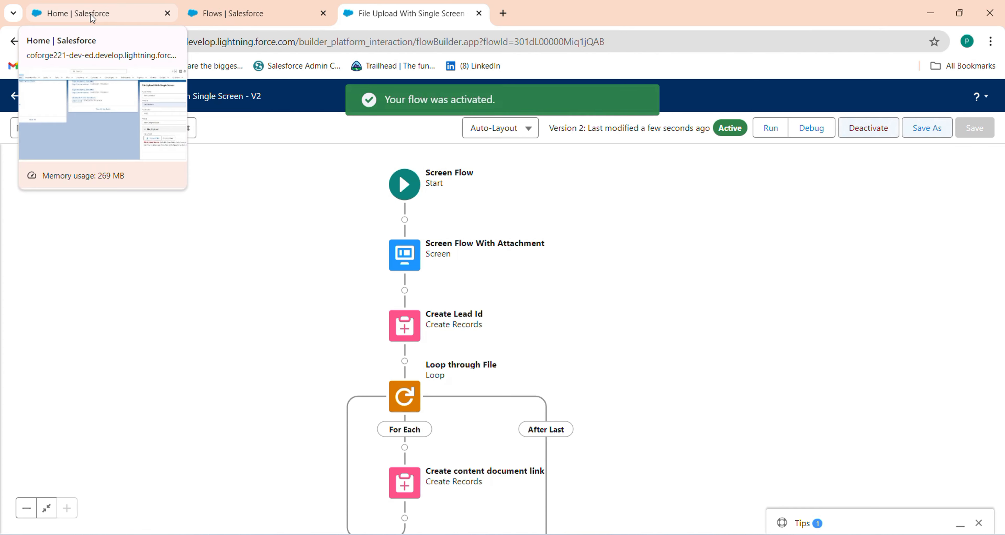
pyautogui.click(92, 18)
pyautogui.click(60, 41)
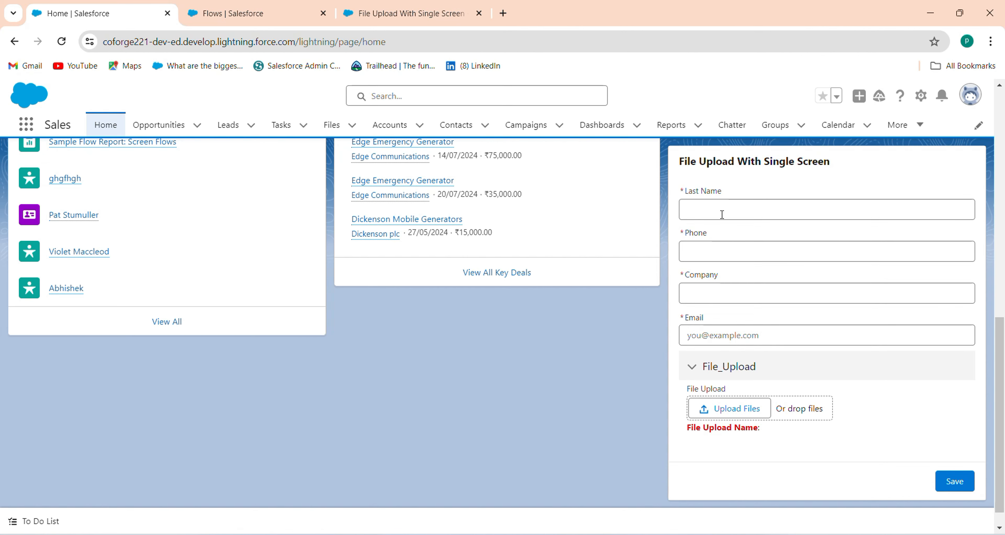
# Step: Enter a test last name ending in 'Test' and accept the suggested phone number
pyautogui.click(722, 214)
pyautogui.click(771, 242)
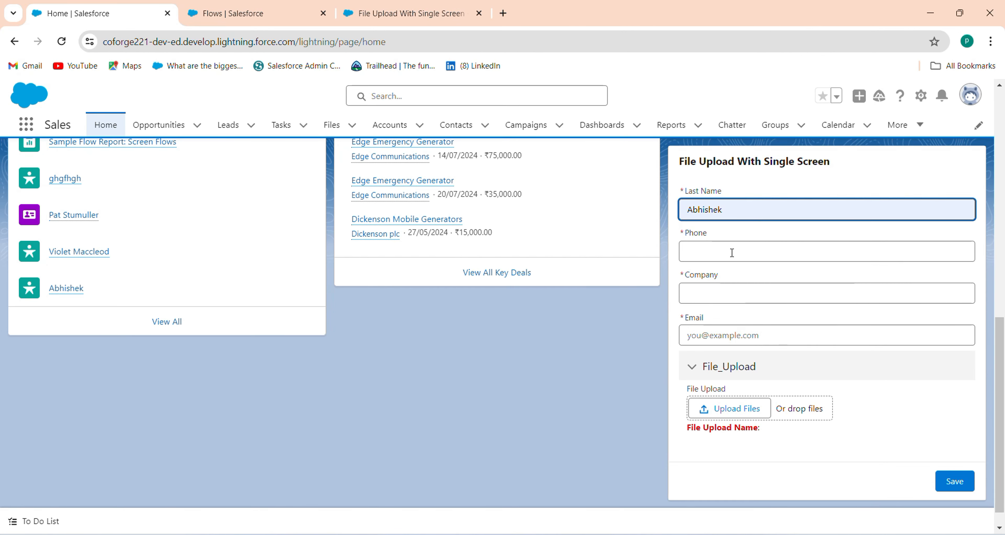
pyautogui.click(733, 252)
pyautogui.click(754, 203)
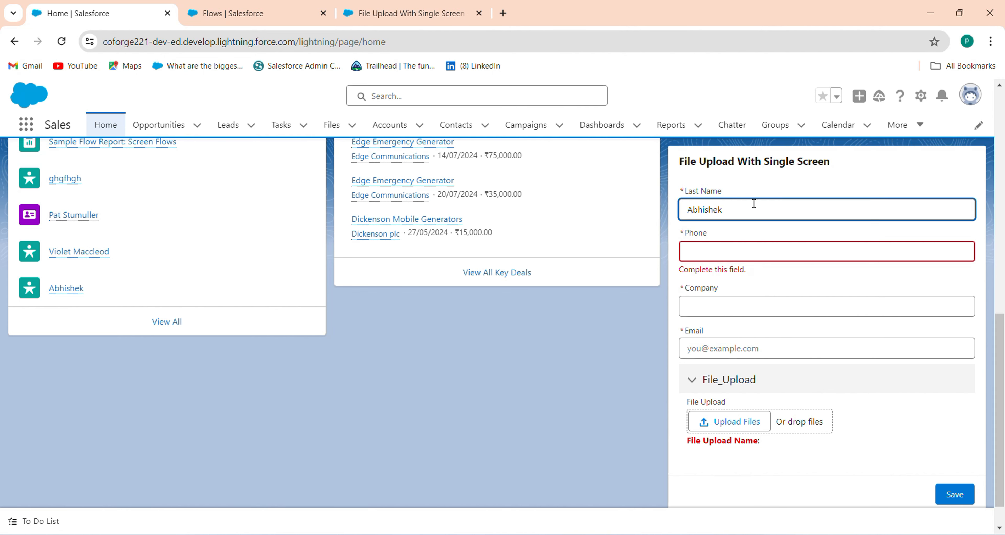
pyautogui.write('Test')
pyautogui.click(738, 256)
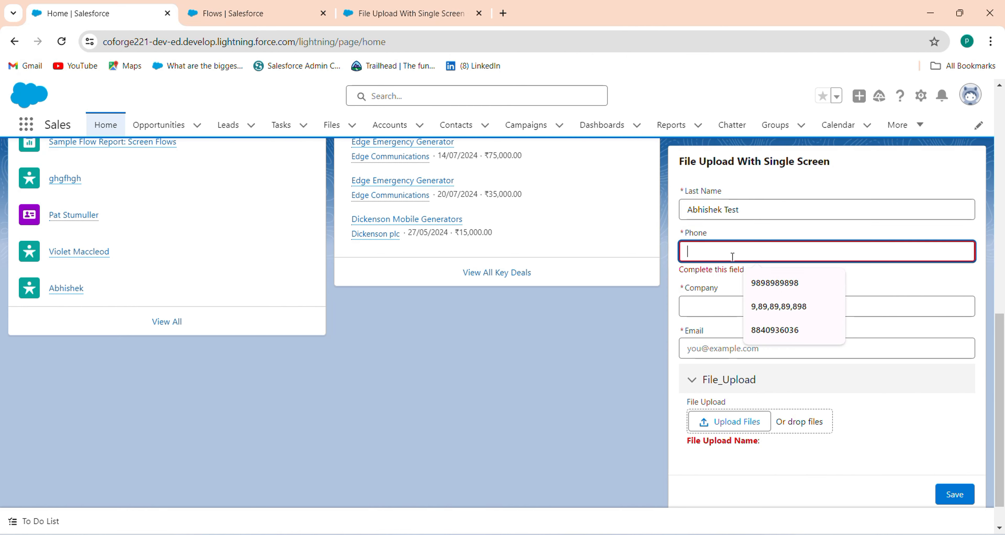
pyautogui.click(768, 284)
# Step: Enter Company XYZ and the lead's e-mail address, correcting its typos
pyautogui.click(764, 309)
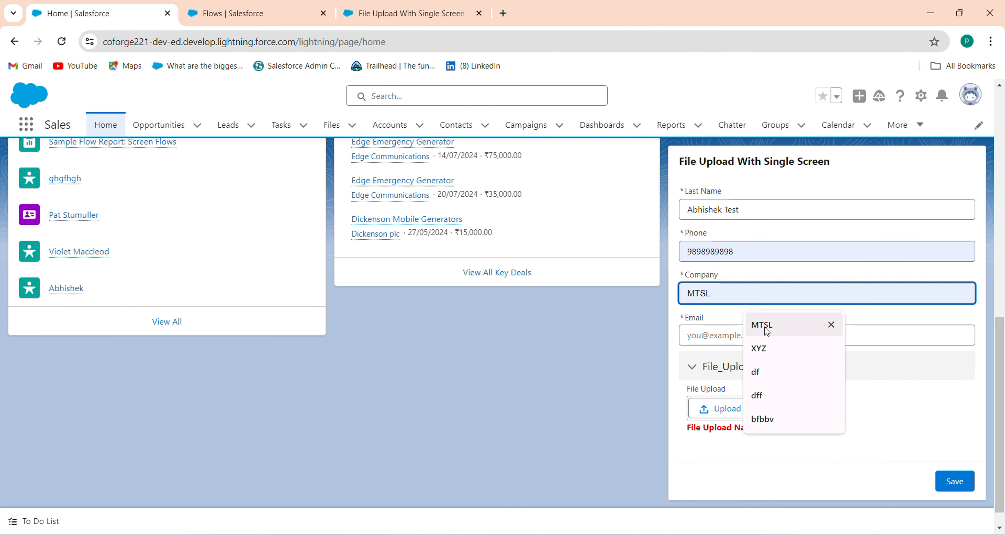
pyautogui.write('XYZ')
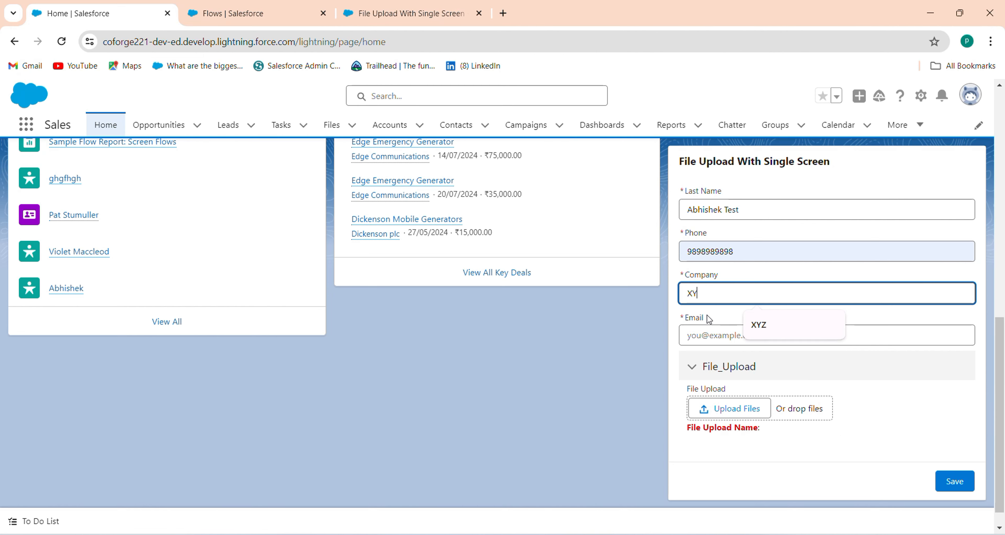
pyautogui.click(697, 328)
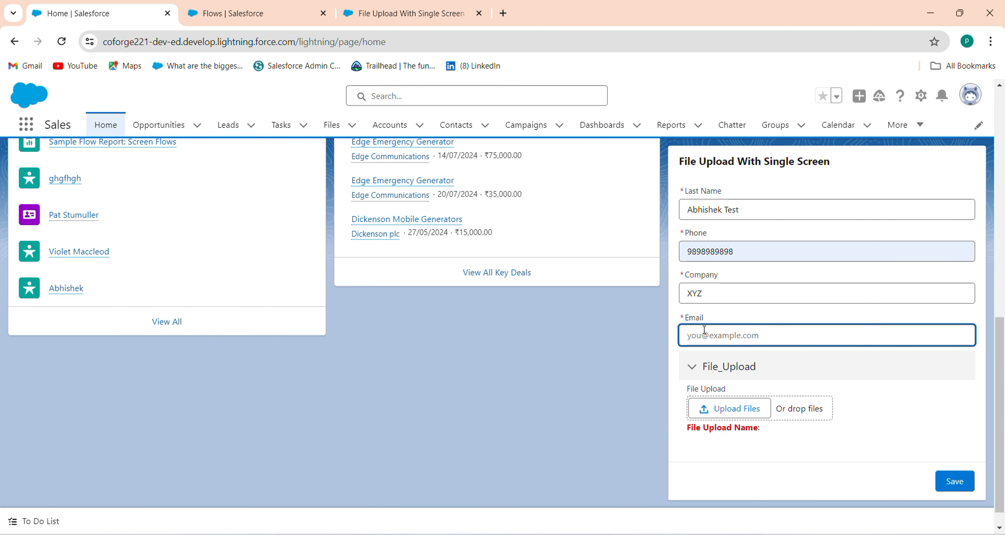
pyautogui.press('Tab')
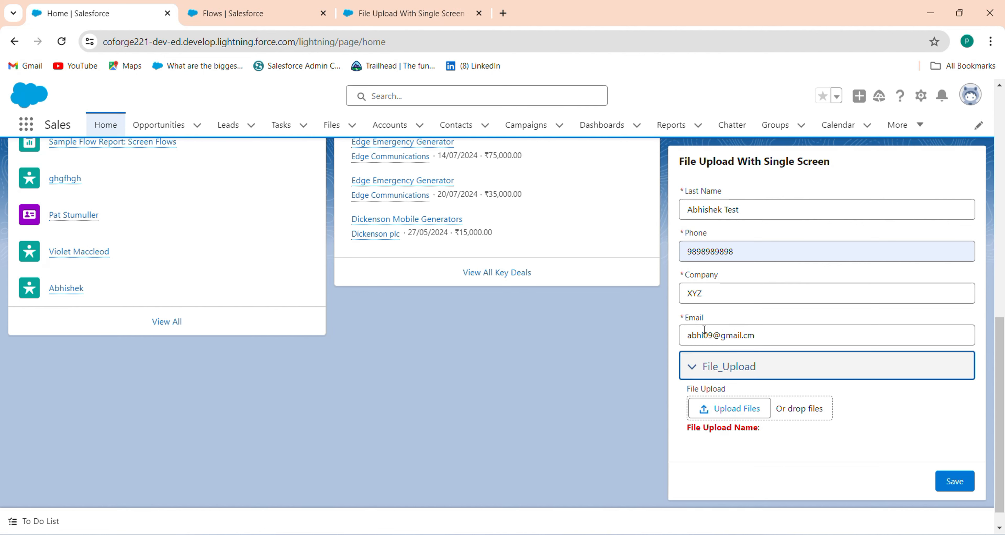
pyautogui.click(766, 342)
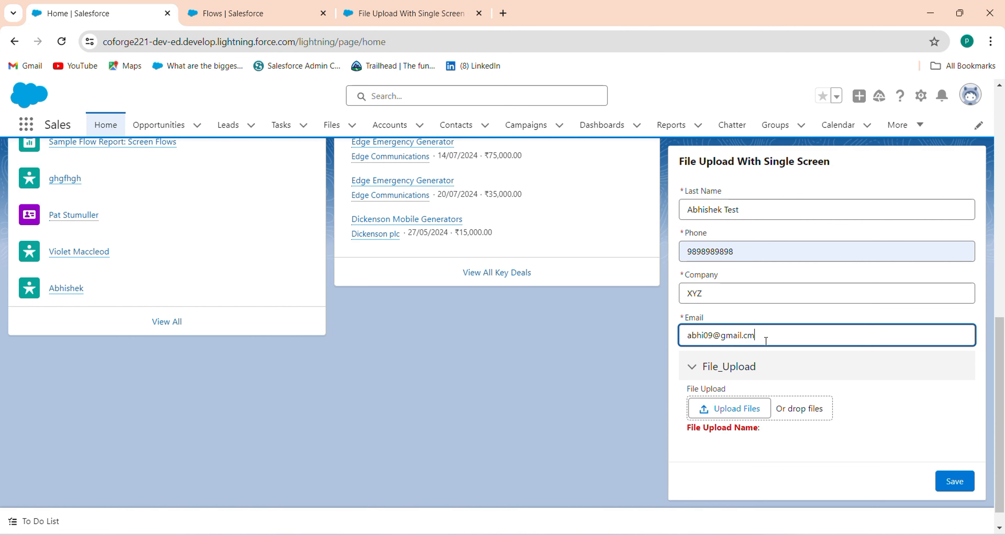
pyautogui.press('BackSpace')
pyautogui.write('om')
pyautogui.click(726, 410)
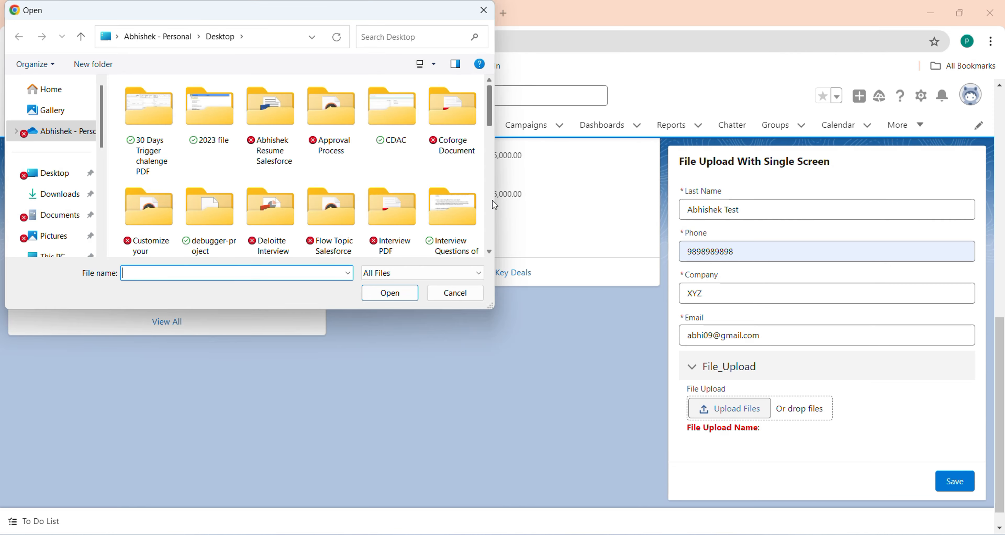
# Step: Upload the DataTable code, DocuSign integration and Payroll_FAQ files, then close the upload summary
pyautogui.scroll(-8, 492, 200)
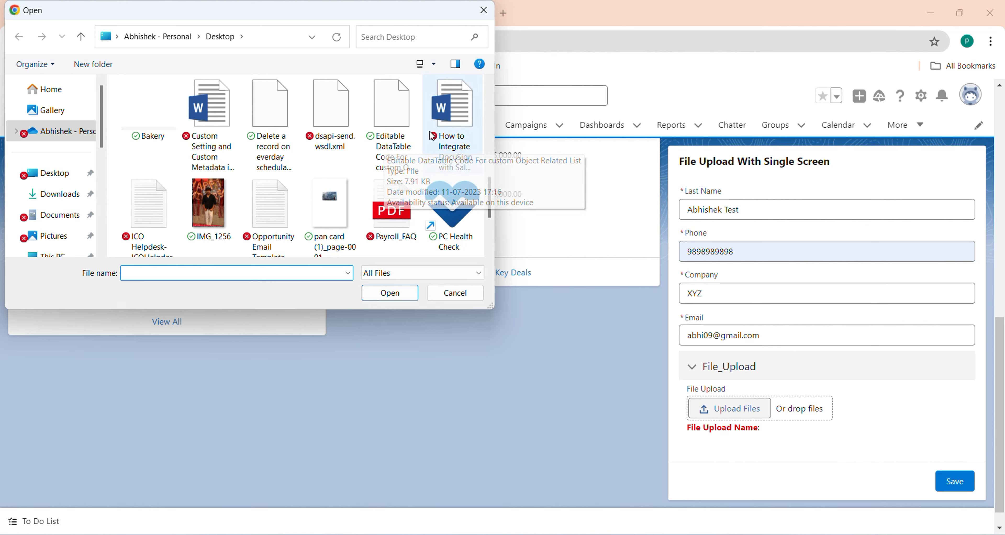
pyautogui.keyDown('shift'); pyautogui.click(445, 137); pyautogui.keyUp('shift')
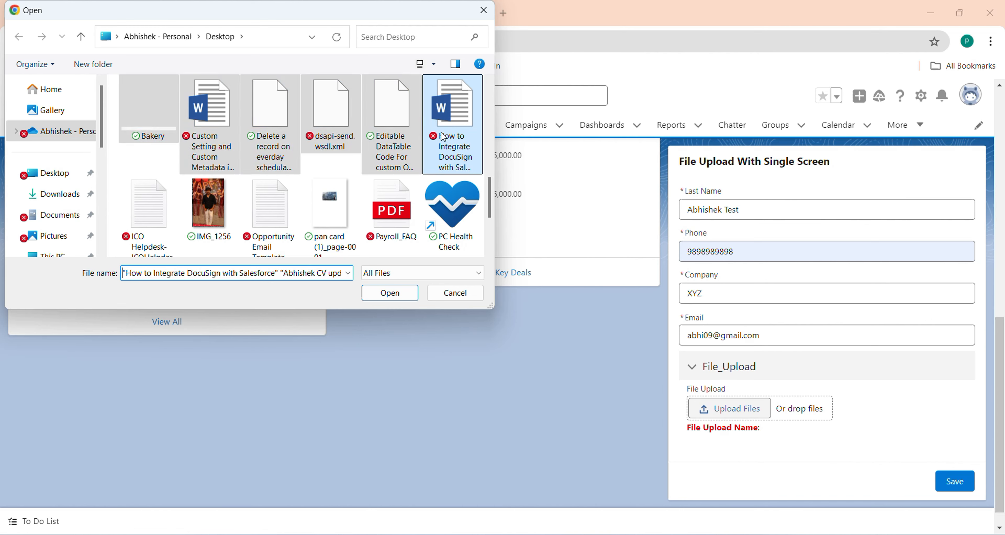
pyautogui.click(406, 131)
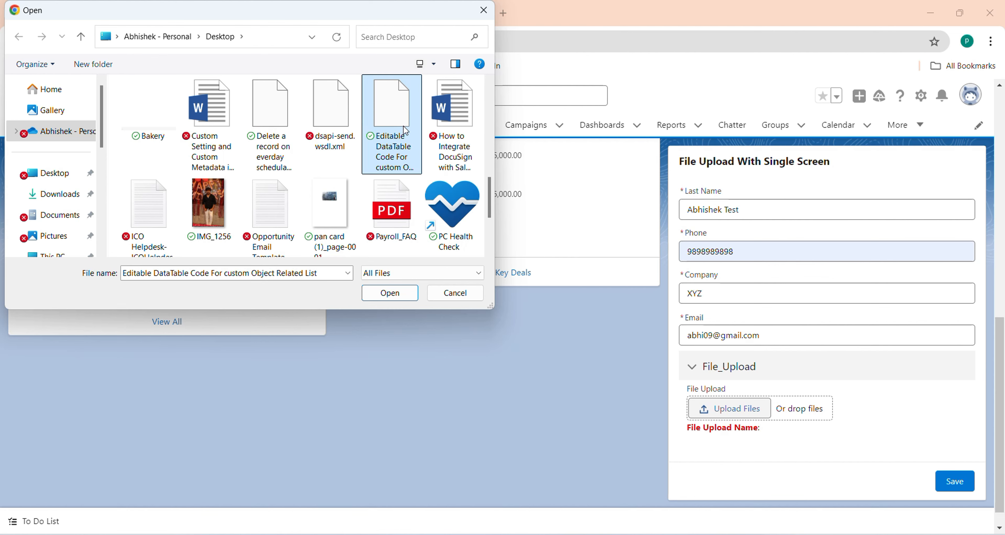
pyautogui.keyDown('ctrl'); pyautogui.click(449, 129); pyautogui.keyUp('ctrl')
pyautogui.keyDown('ctrl'); pyautogui.click(408, 205); pyautogui.keyUp('ctrl')
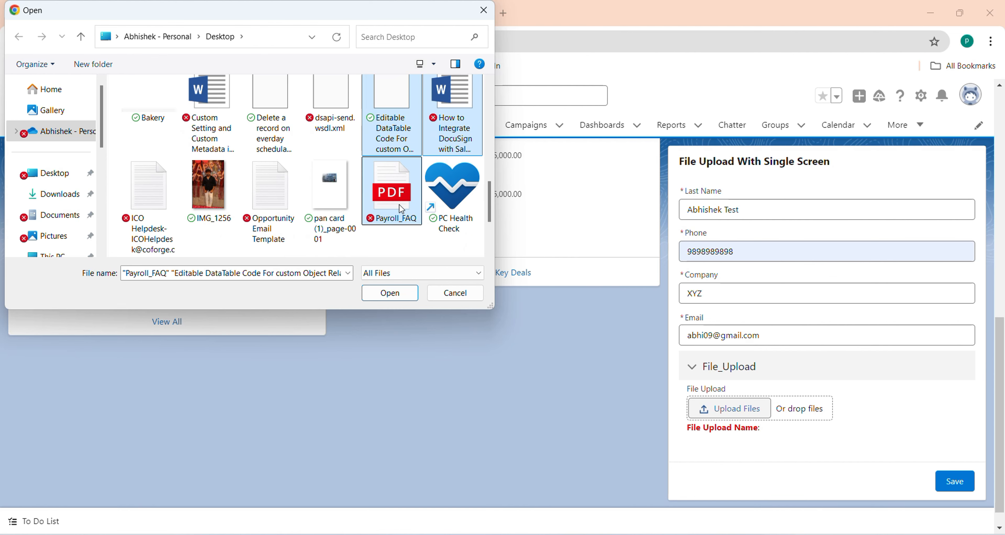
pyautogui.click(390, 293)
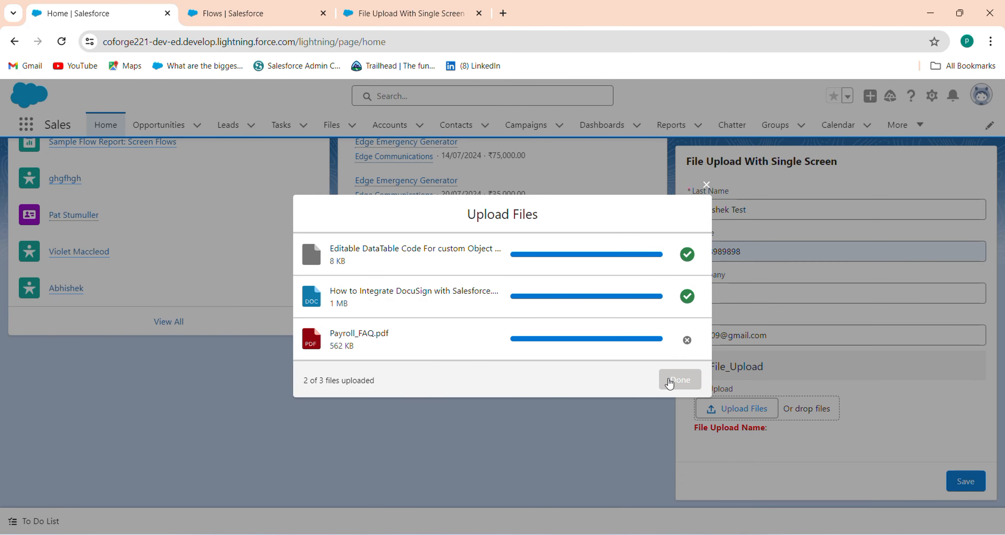
pyautogui.click(669, 384)
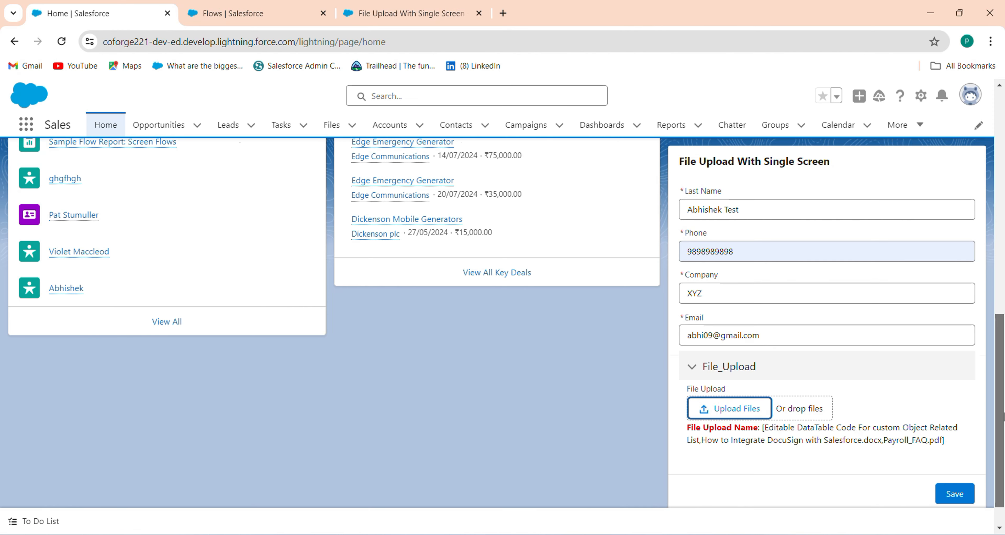
pyautogui.scroll(-1, 1003, 416)
# Step: Save the form as a new lead with its attached files
pyautogui.click(951, 457)
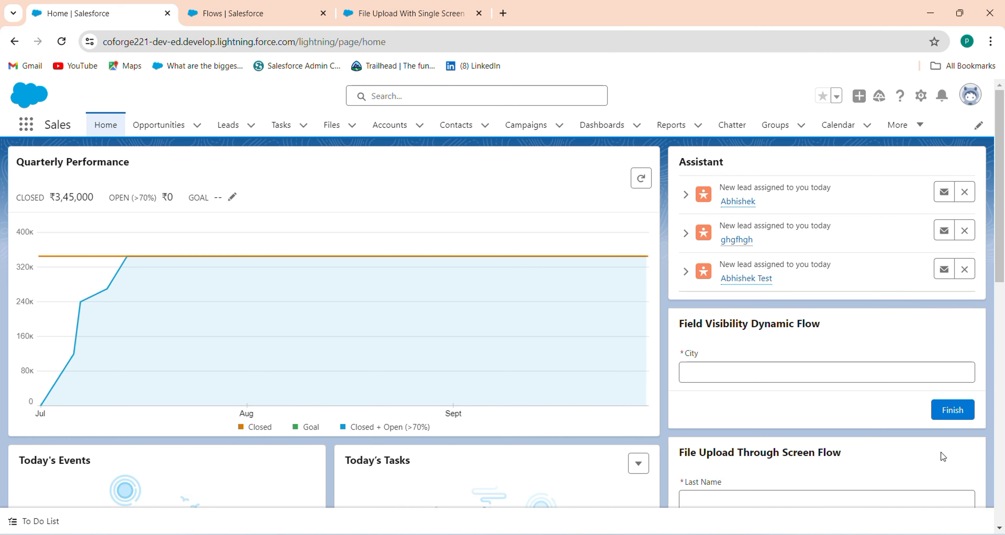
pyautogui.click(1002, 349)
pyautogui.moveTo(1002, 350); pyautogui.dragTo(998, 227)
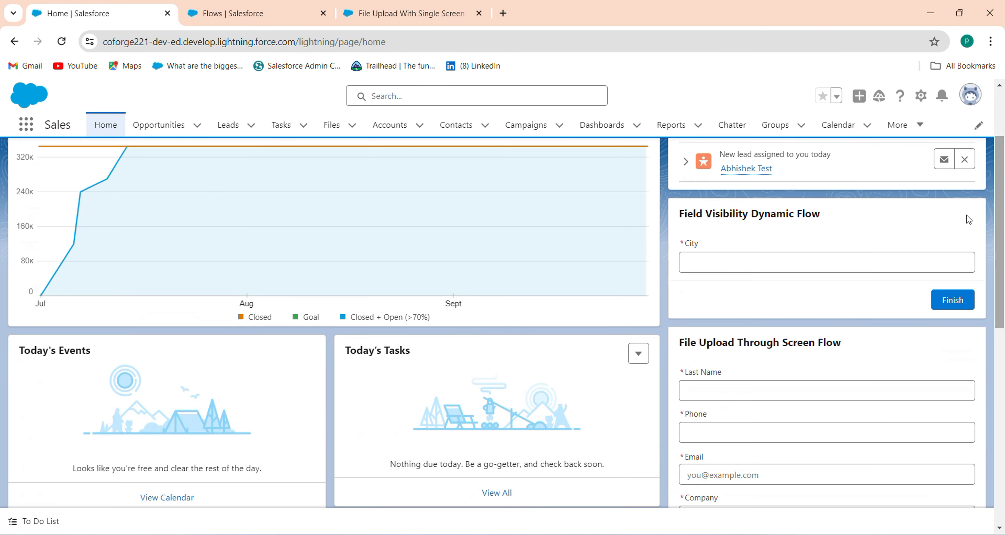
# Step: Open the new test lead from Leads and check its details: Company XYZ and three files
pyautogui.click(229, 125)
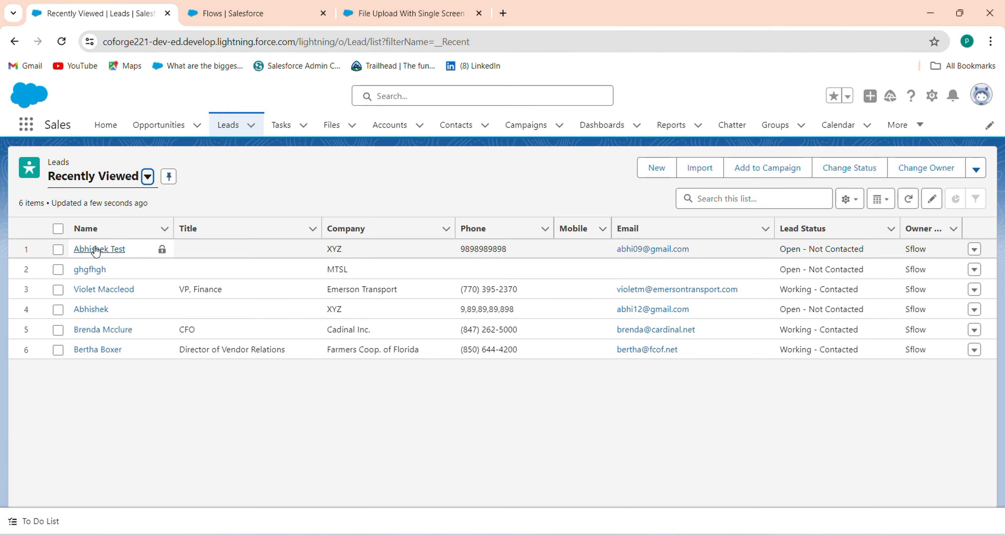
pyautogui.click(97, 250)
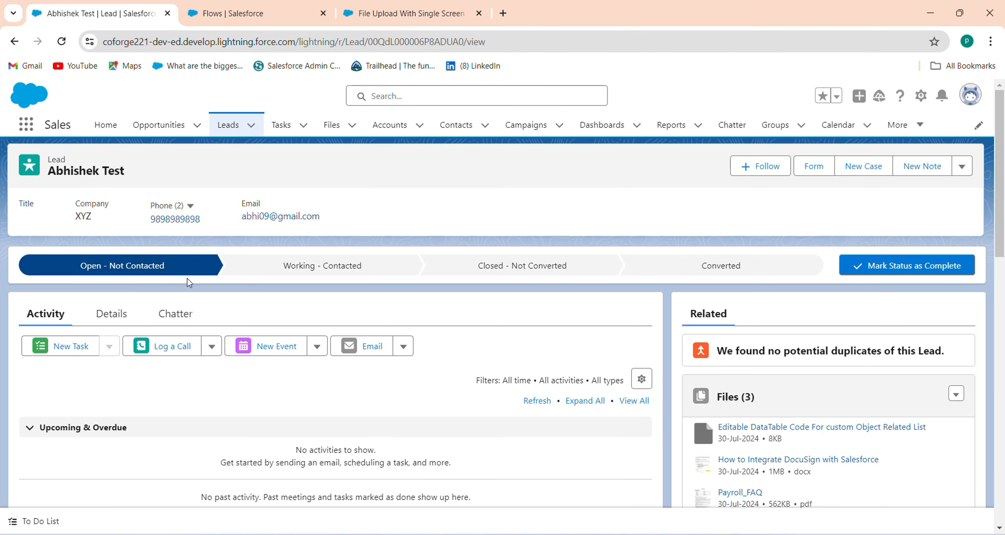
pyautogui.click(119, 306)
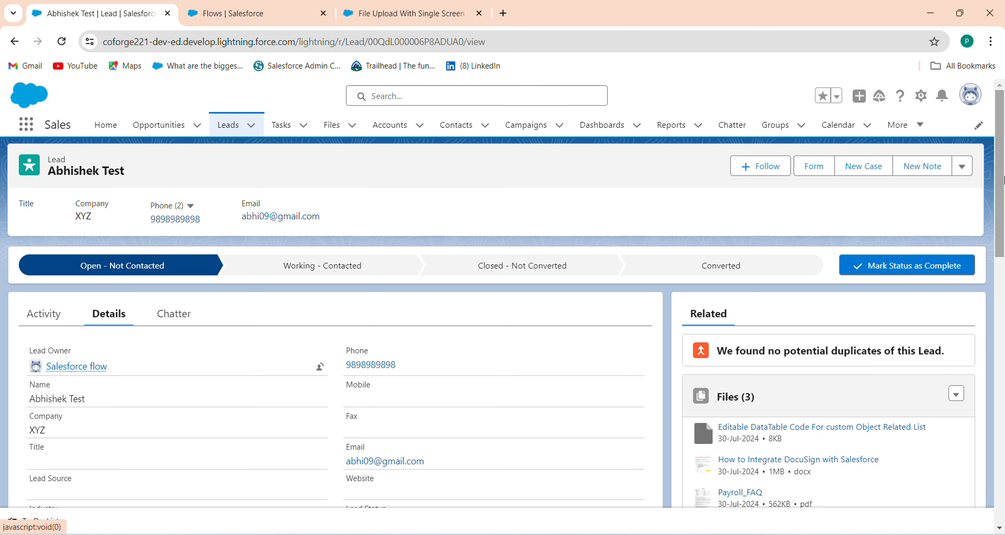
pyautogui.moveTo(1002, 179); pyautogui.dragTo(1001, 264)
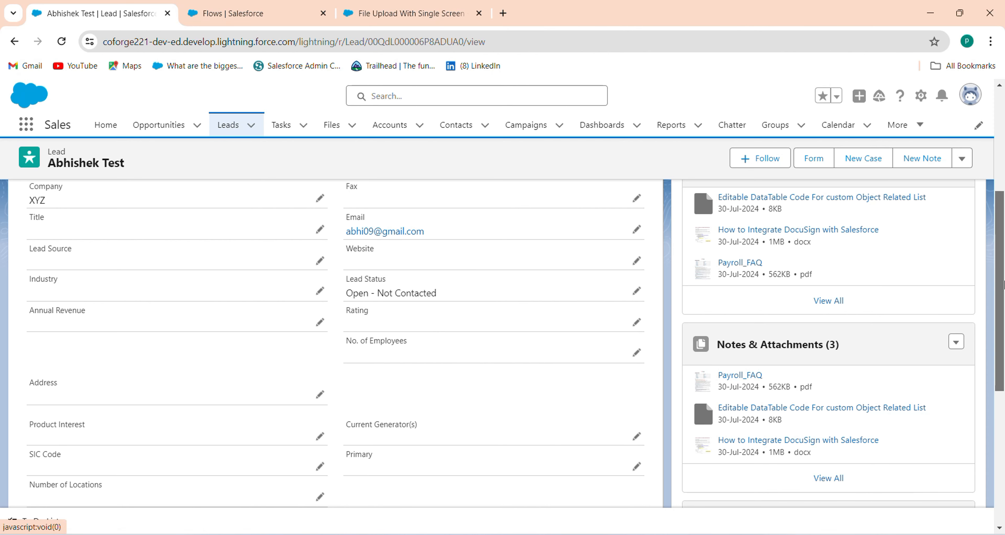
pyautogui.scroll(2, 1003, 284)
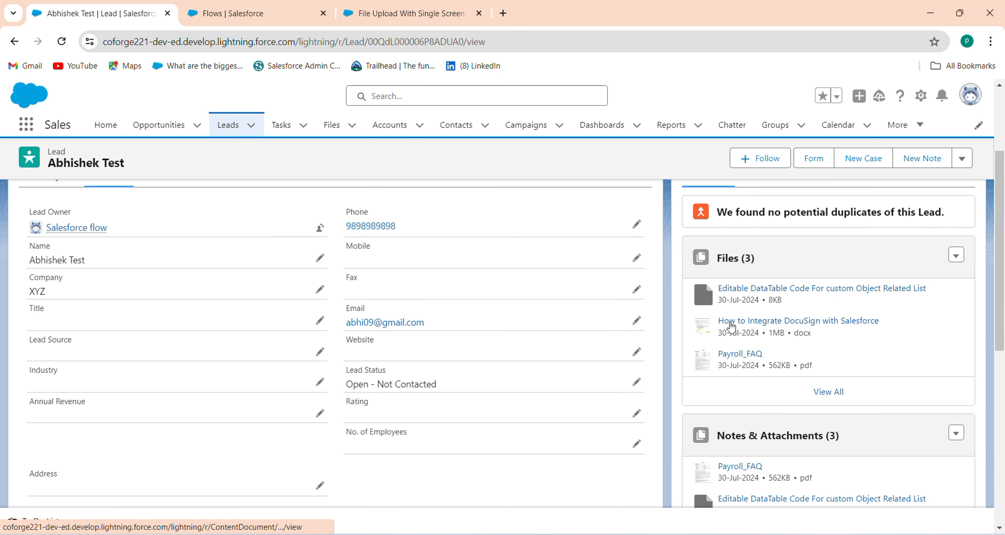
pyautogui.scroll(3, 1003, 368)
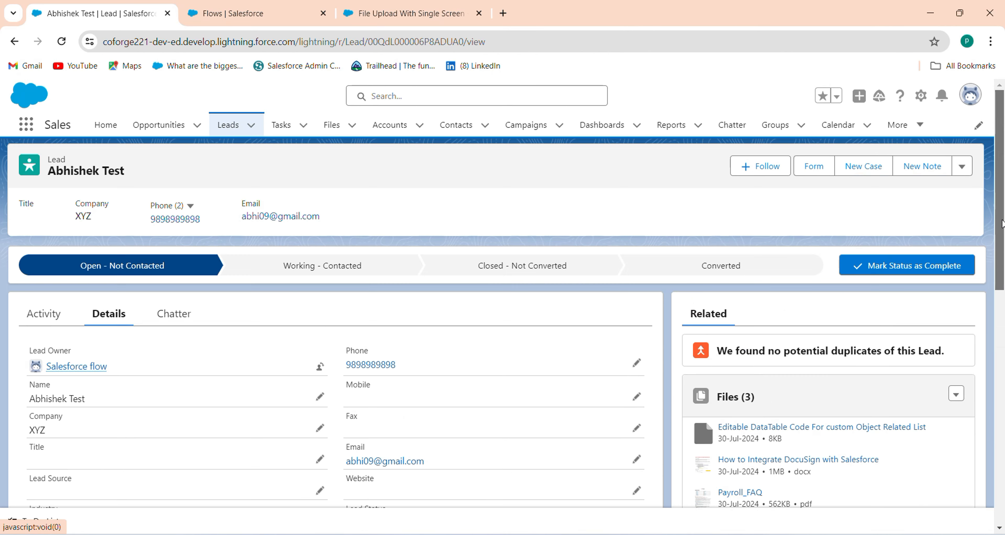
# Step: Return to Home and review today's new leads above the blank flow forms
pyautogui.click(98, 125)
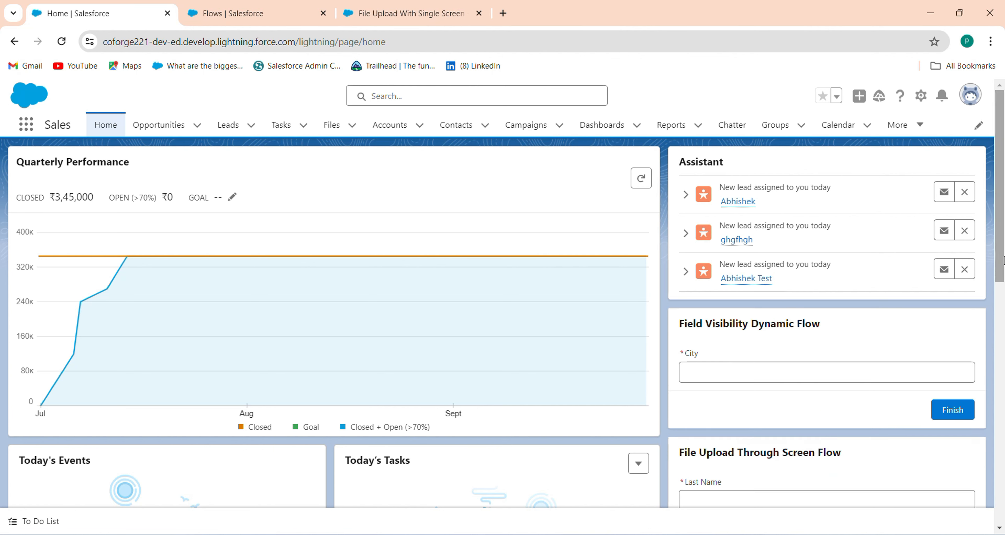
pyautogui.scroll(-7, 1003, 260)
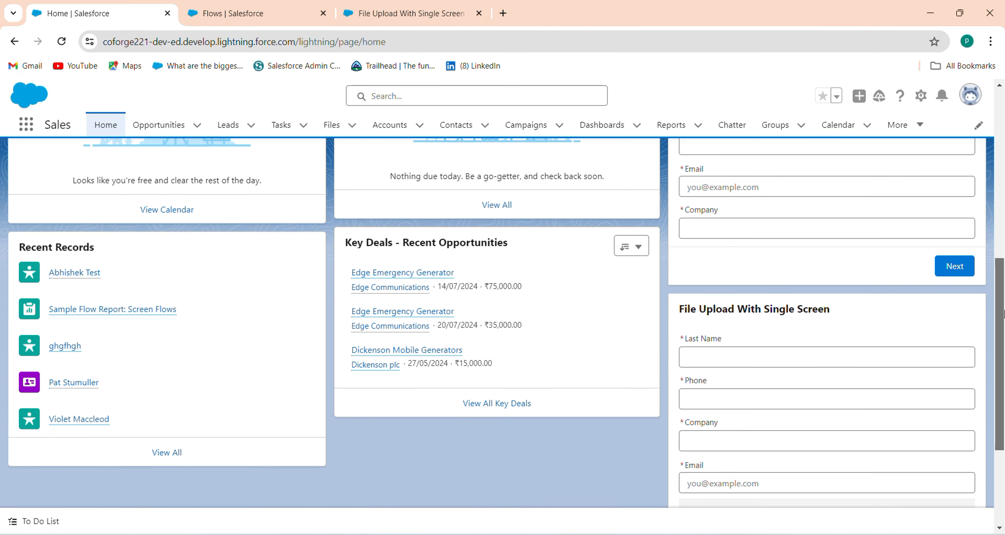
pyautogui.scroll(3, 1003, 313)
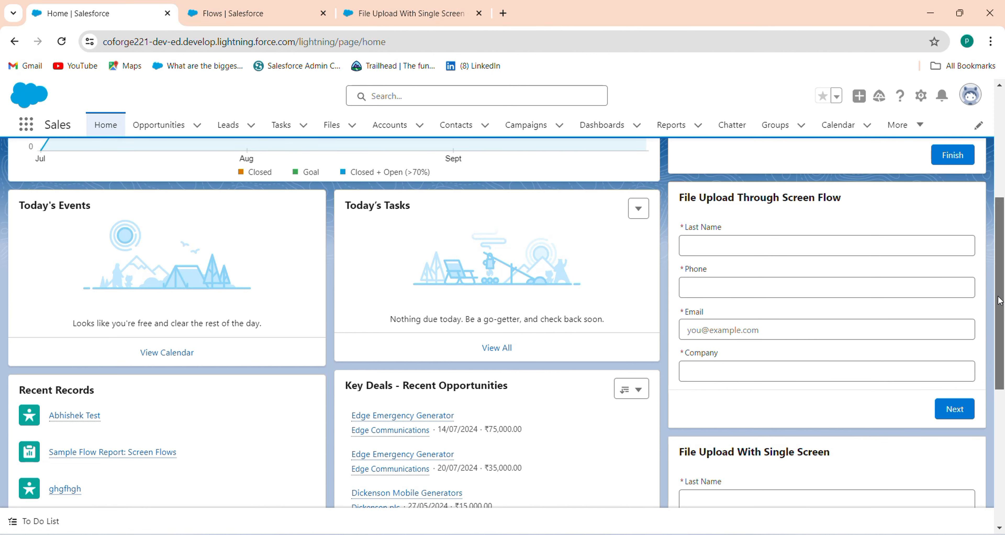
pyautogui.scroll(-5, 887, 331)
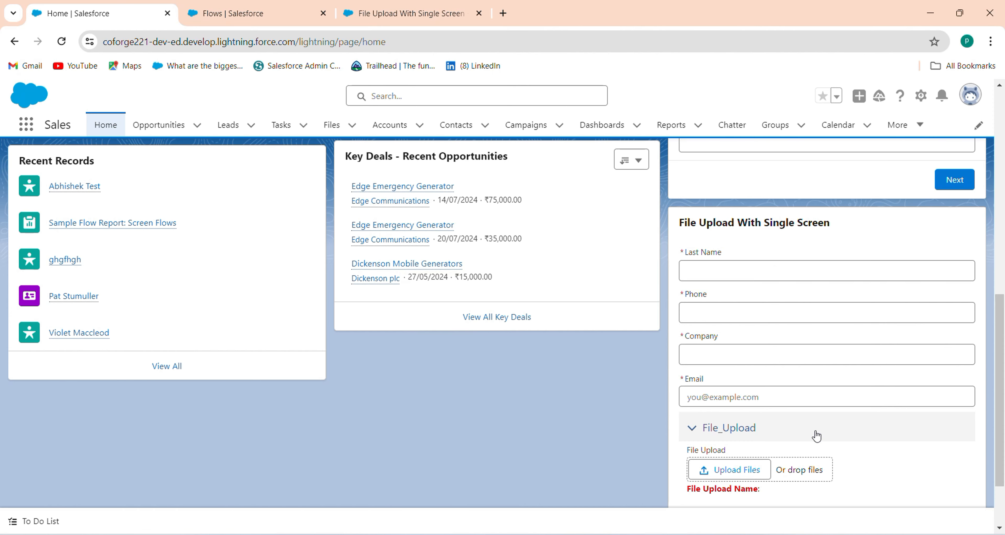
pyautogui.moveTo(1001, 388); pyautogui.dragTo(1002, 181)
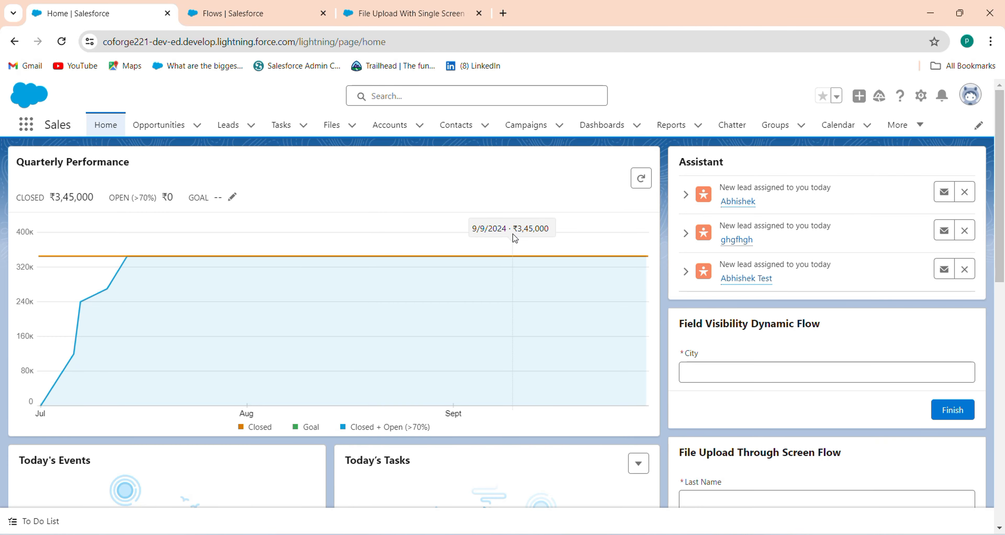